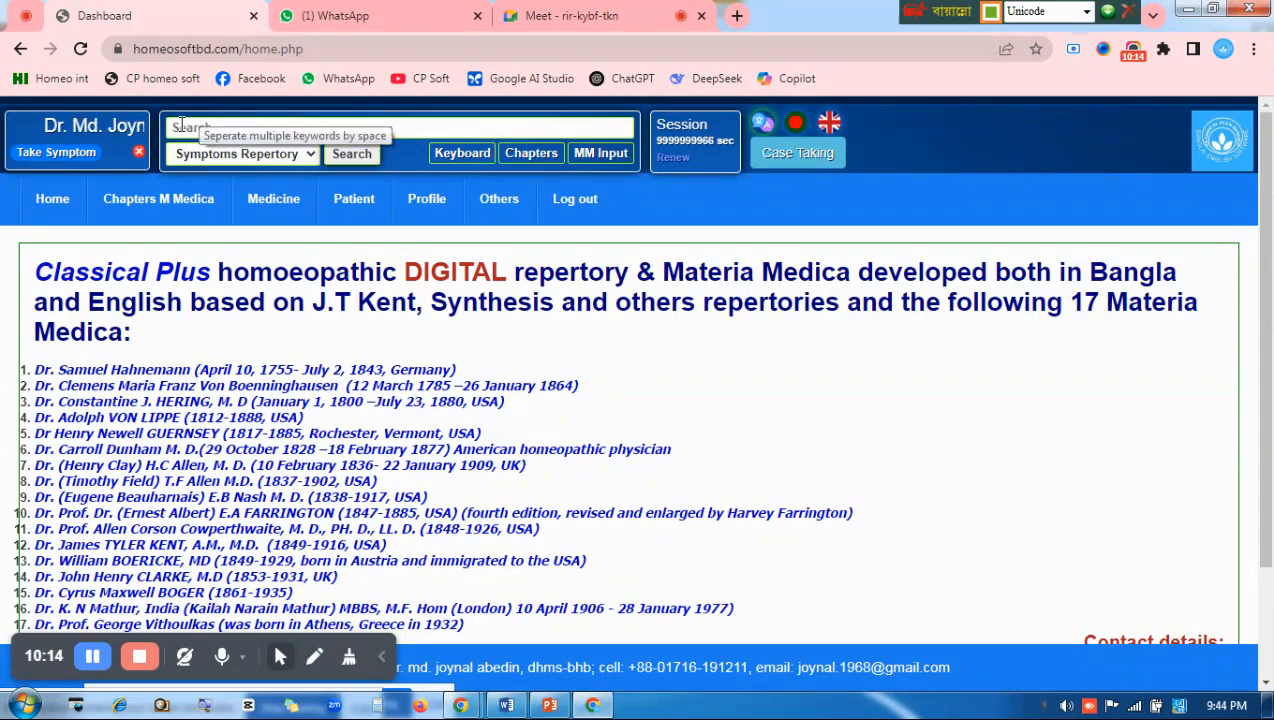
Set the search type to Medicine, and return it to Symptoms Repertory
left_click(178, 126)
left_click(877, 131)
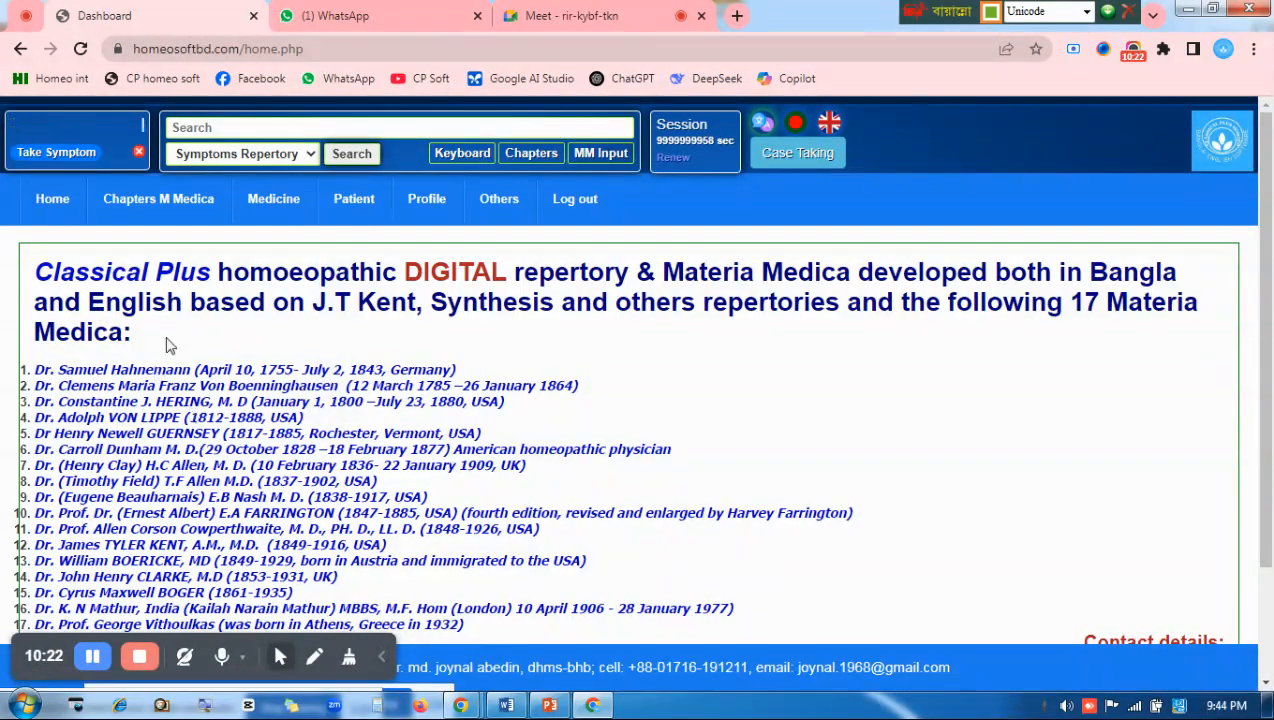
left_click(262, 155)
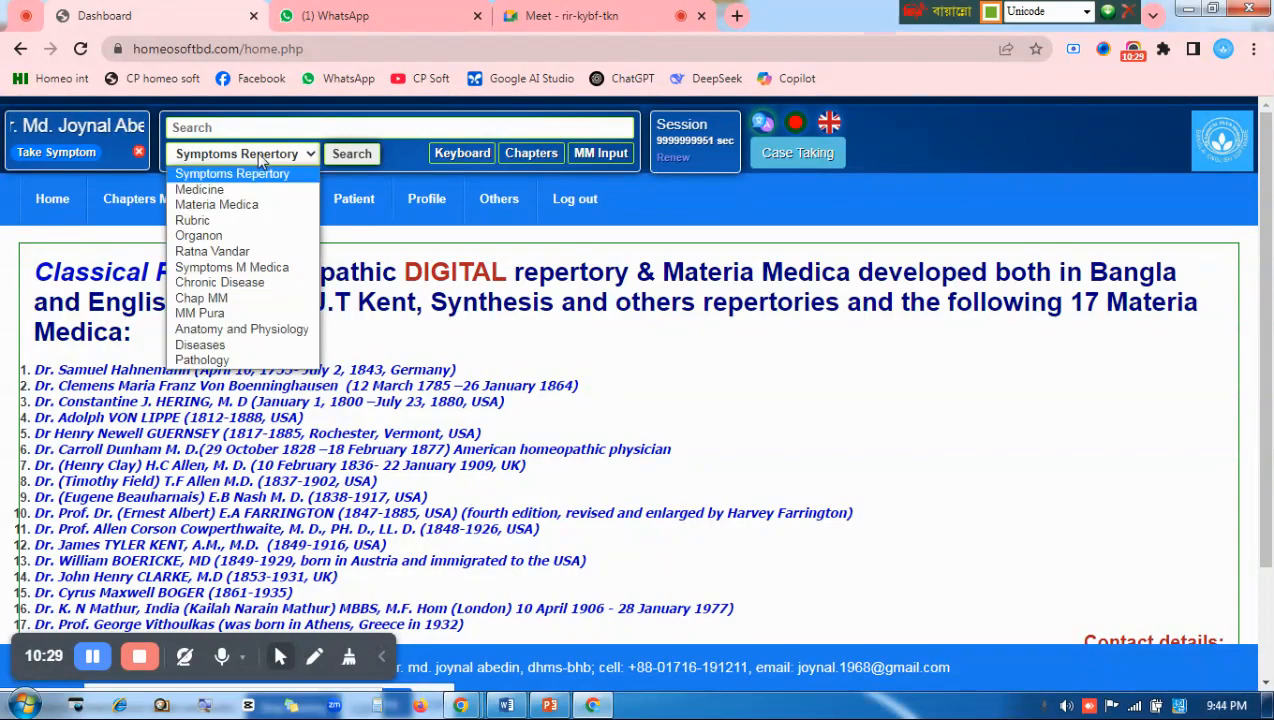
left_click(219, 190)
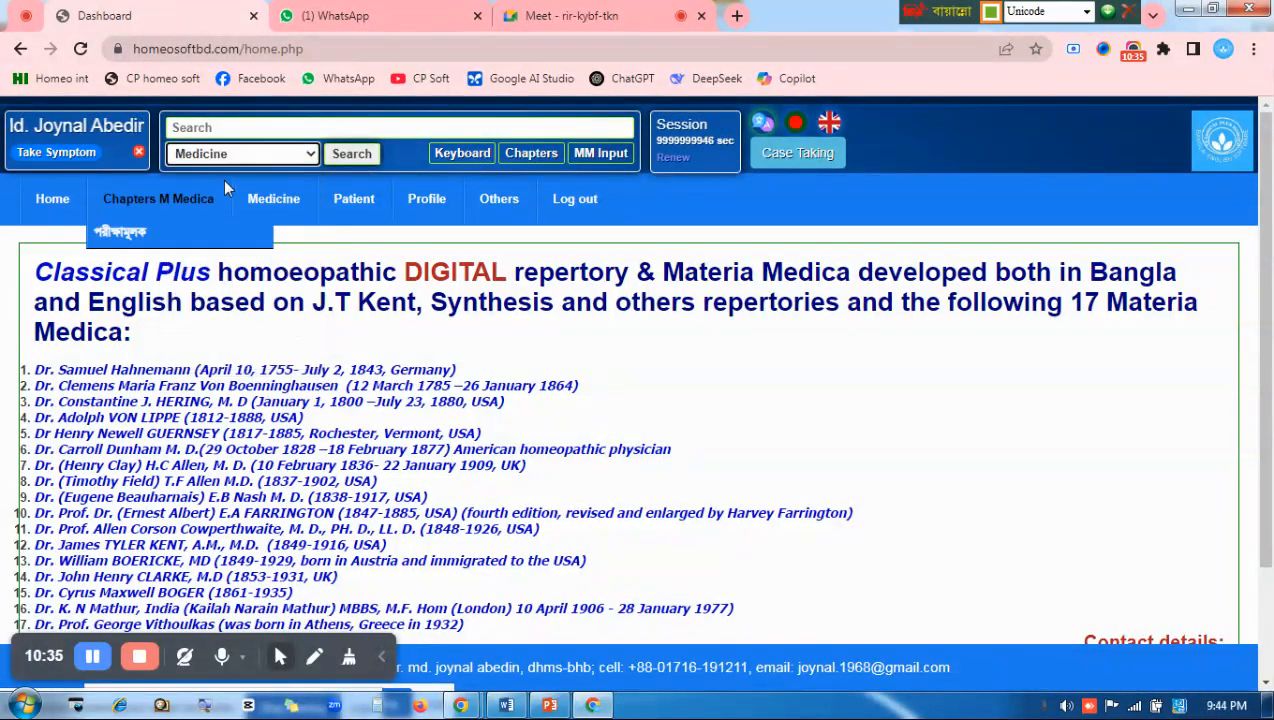
left_click(225, 126)
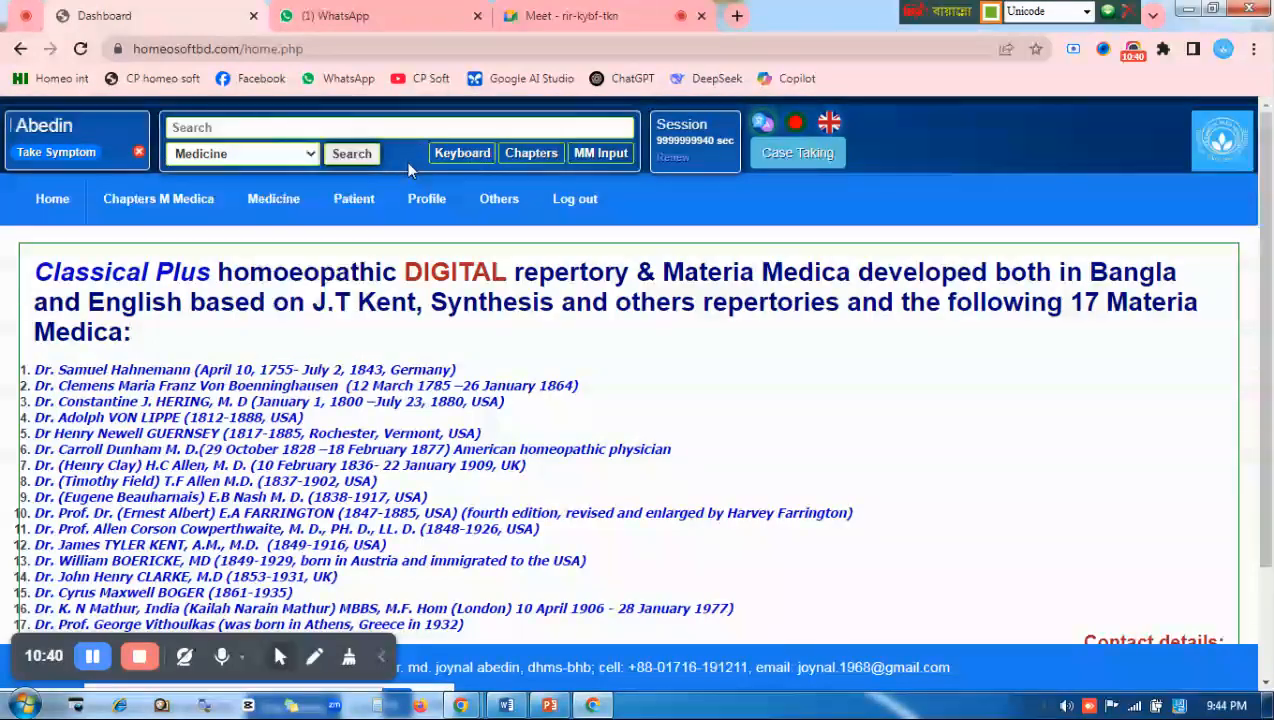
left_click(279, 154)
left_click(228, 174)
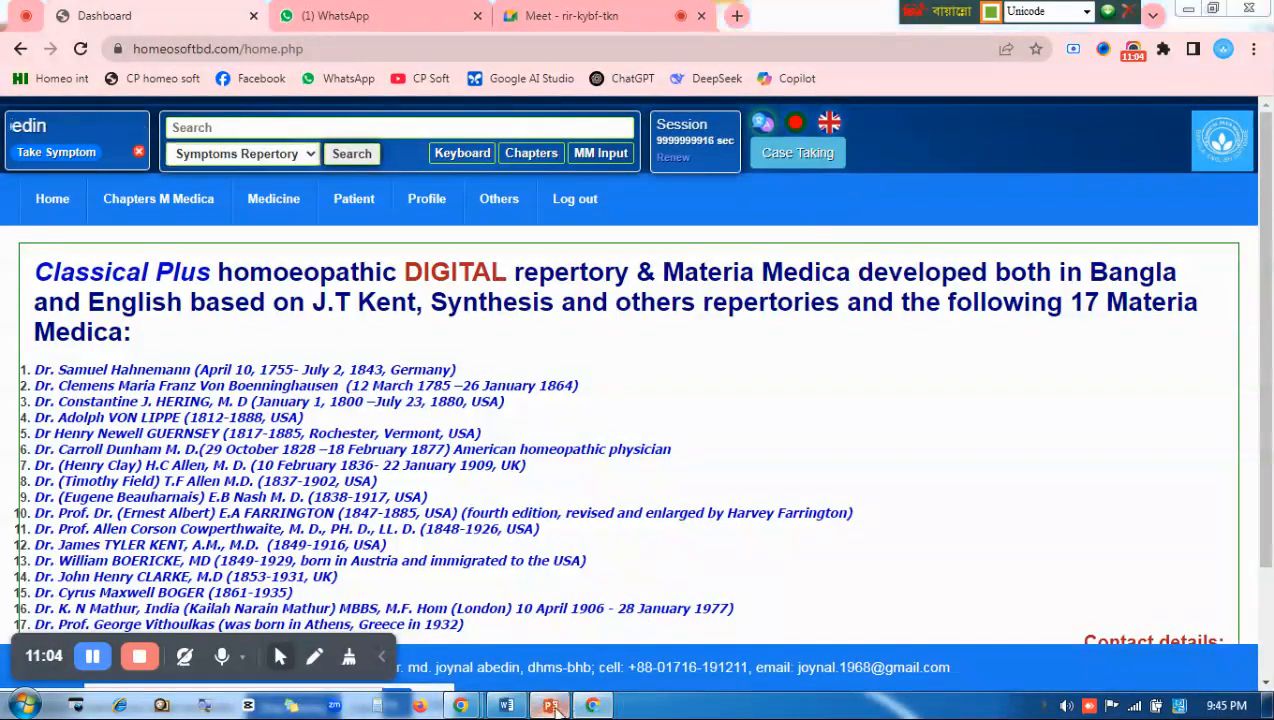
Check the case slide in PowerPoint and search the Symptoms Repertory for "গর্ভা শুকনা কাশি"
left_click(550, 706)
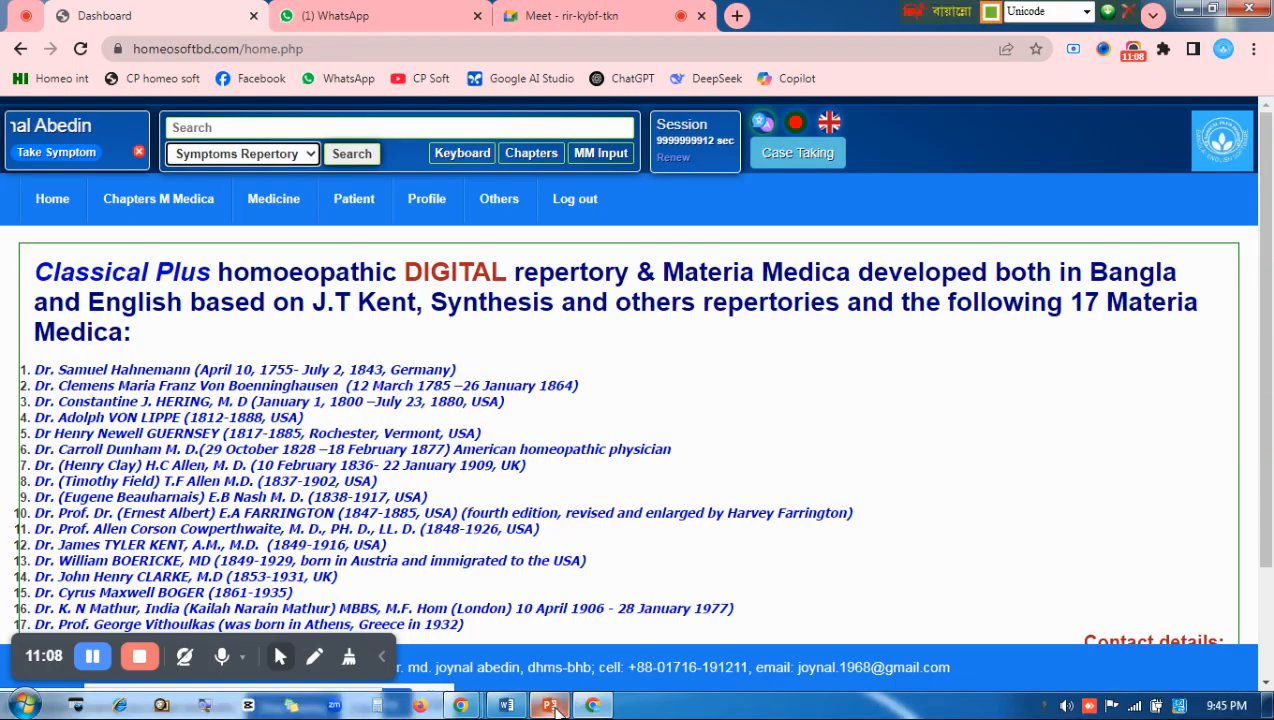
left_click(552, 706)
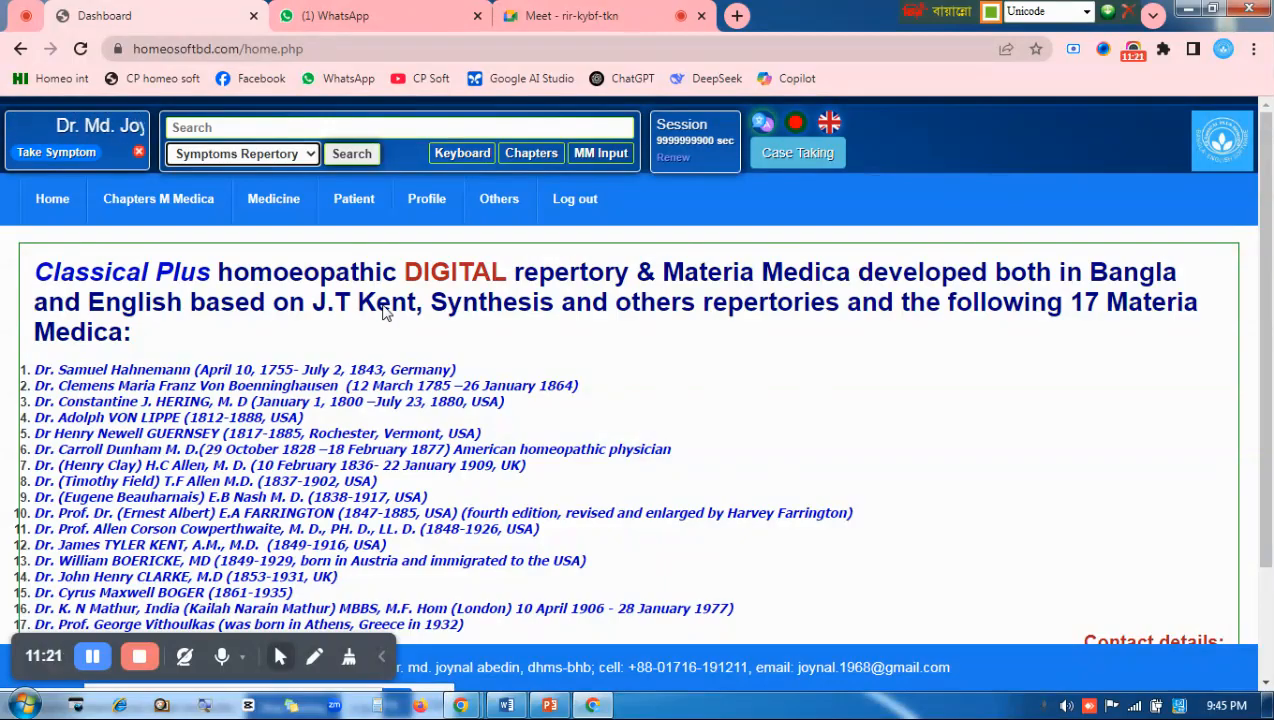
left_click(220, 128)
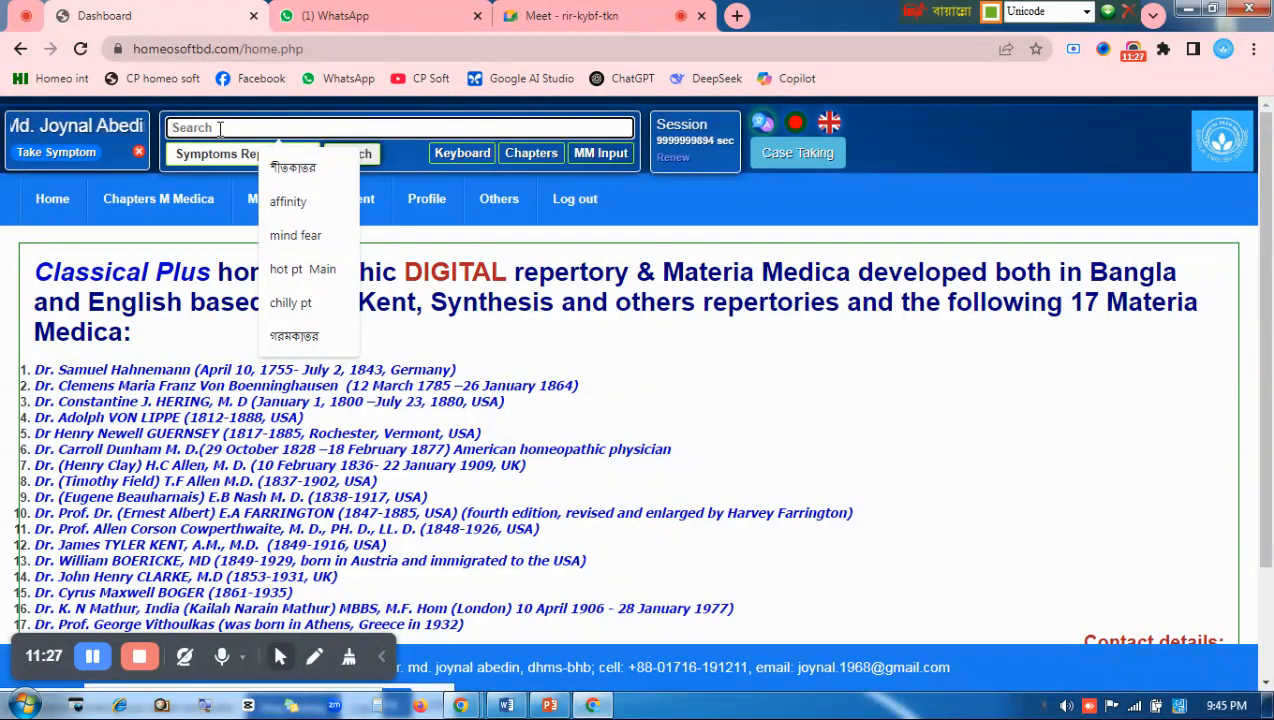
type("গর")
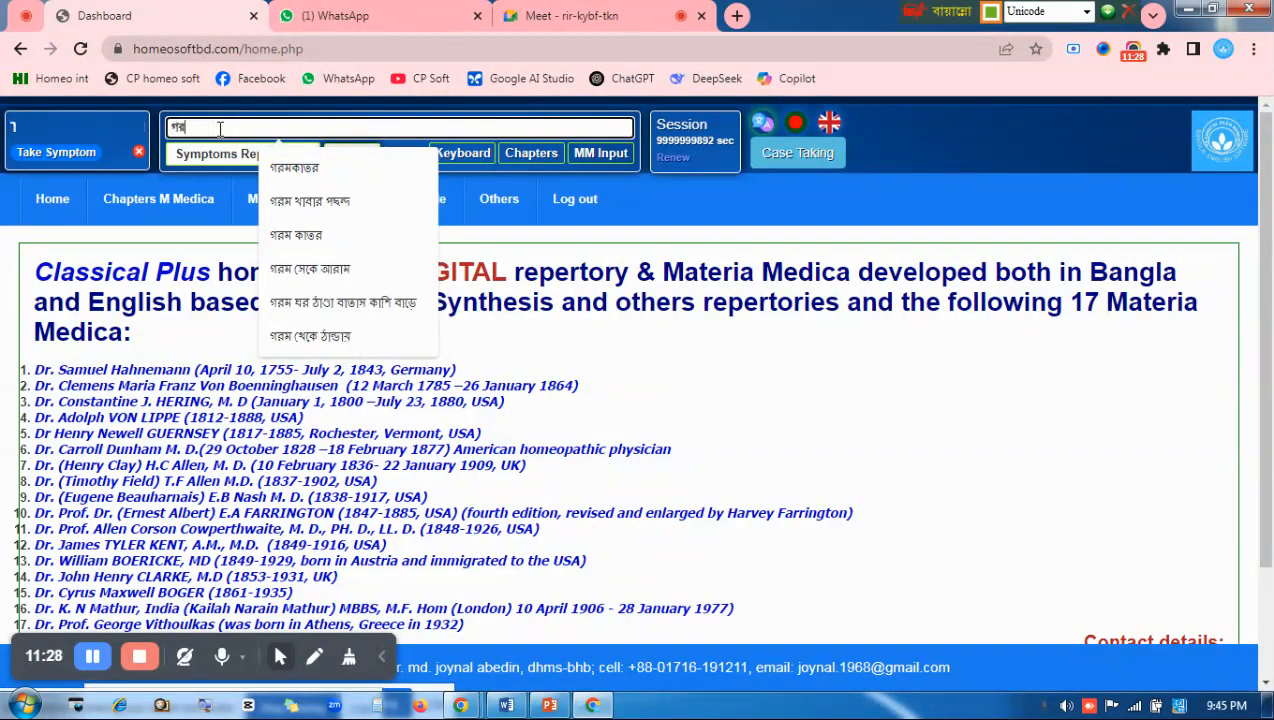
key("BackSpace")
key("BackSpace")
key("BackSpace")
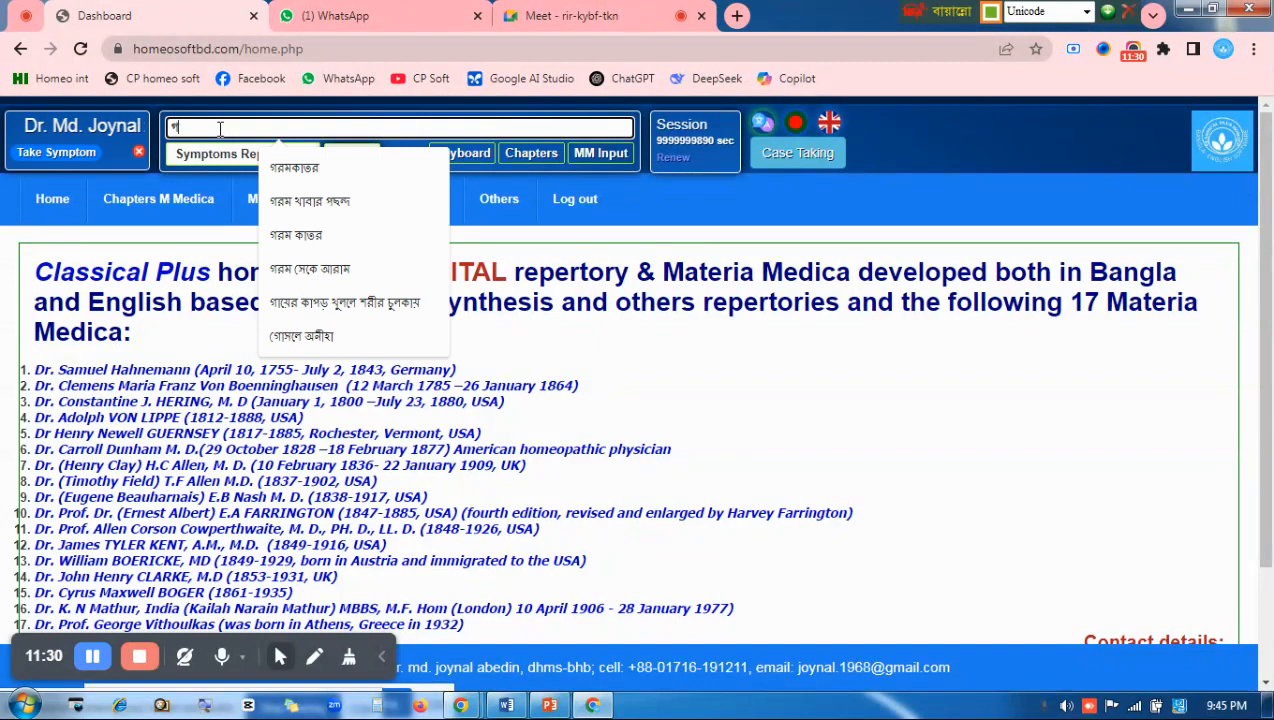
type("র্ভা")
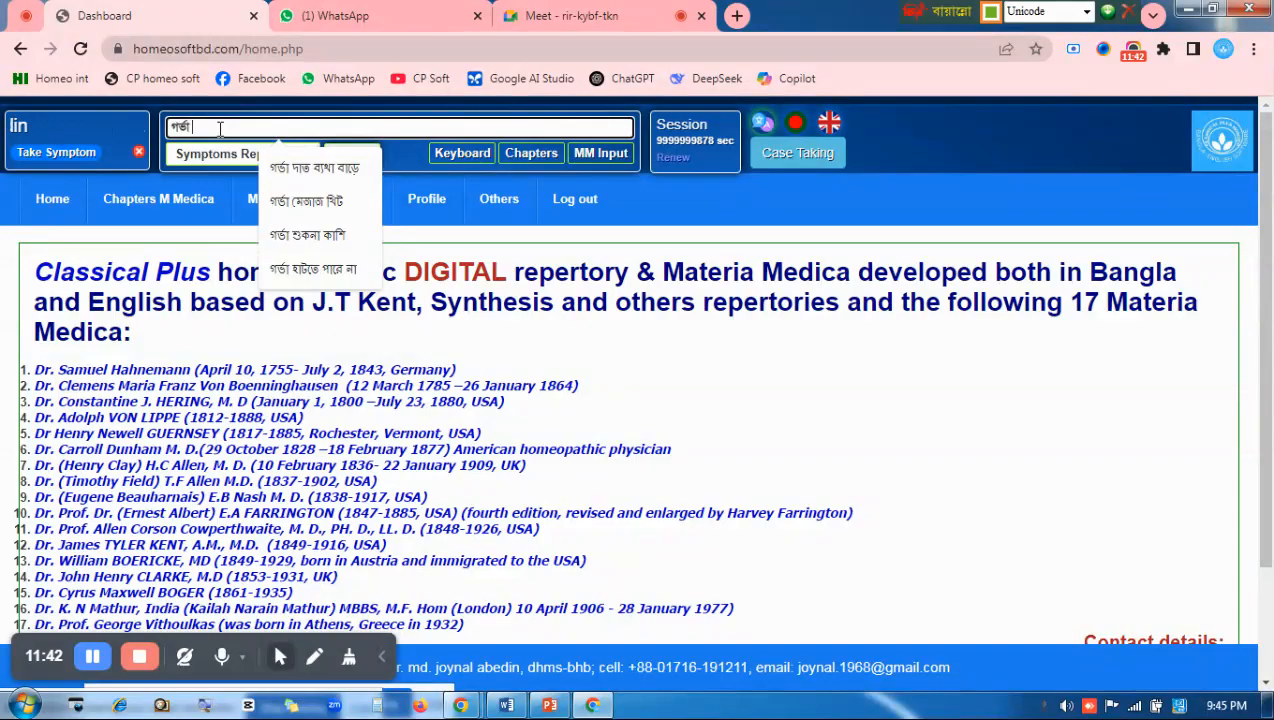
type("শ")
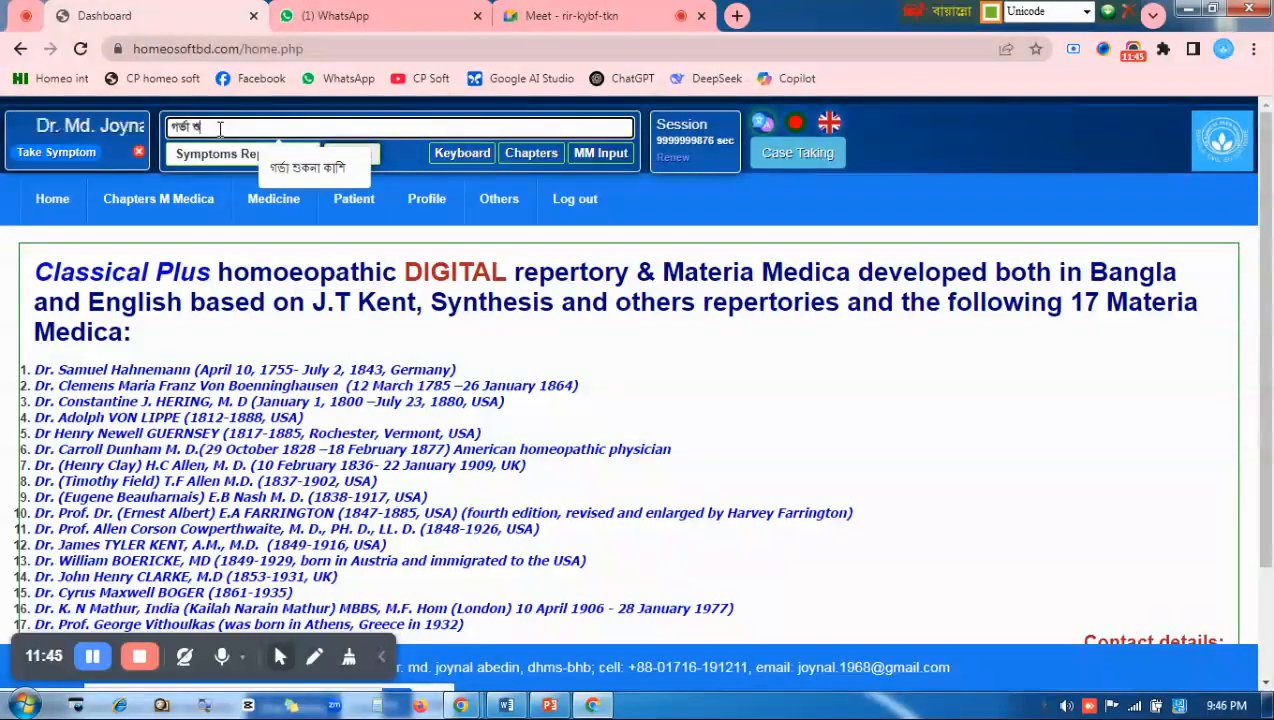
type("ুকনা কাশি")
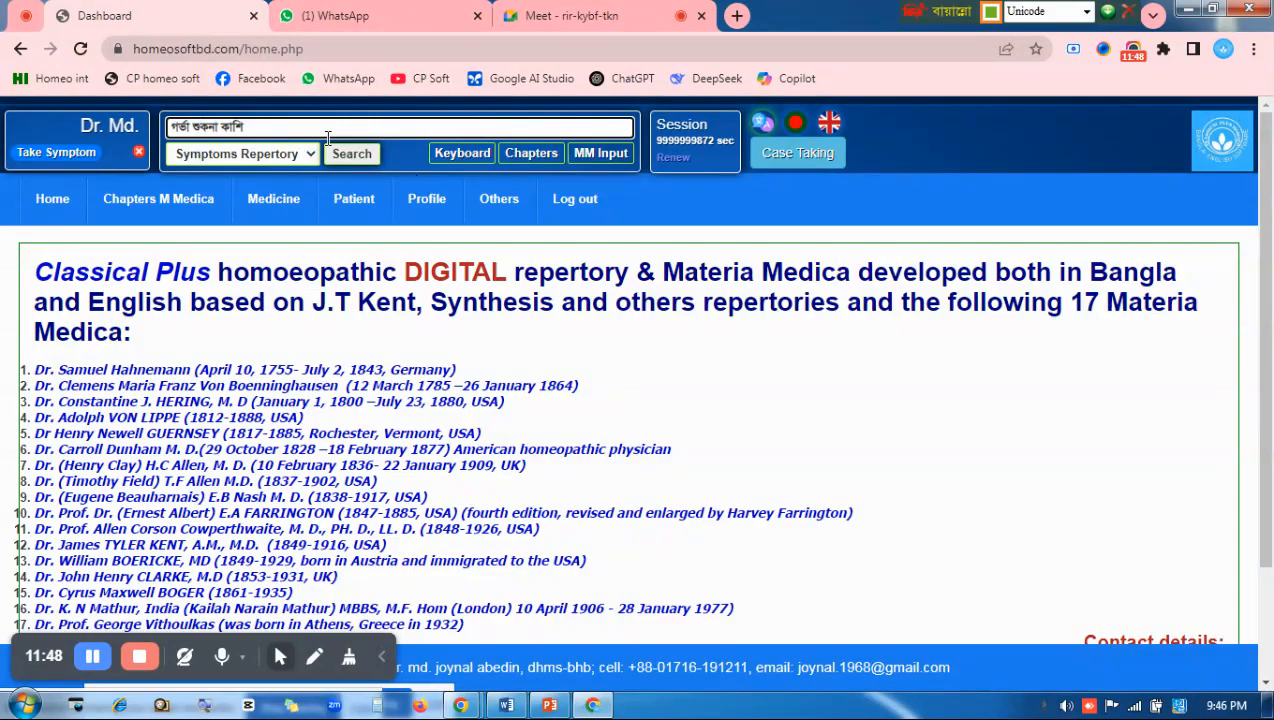
left_click(350, 160)
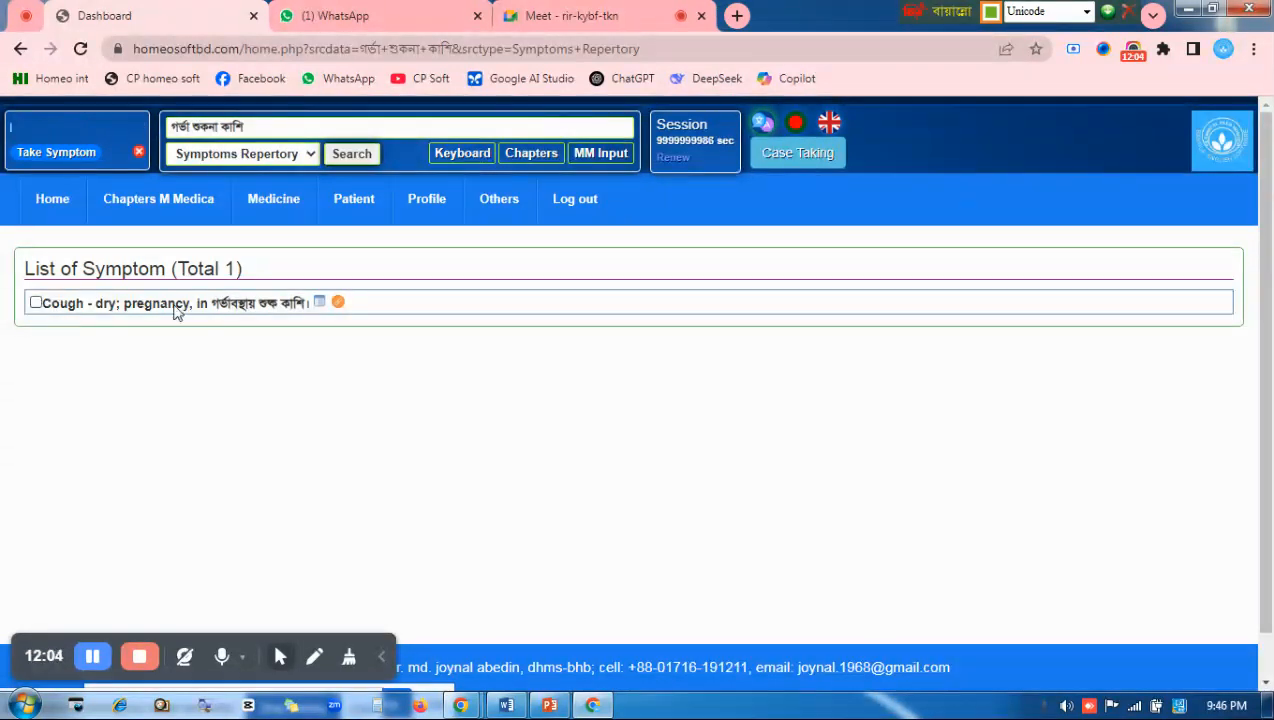
Add the symptom "Cough - dry; pregnancy, in" to the taken symptoms, toggling its selection off and on again
left_click(66, 308)
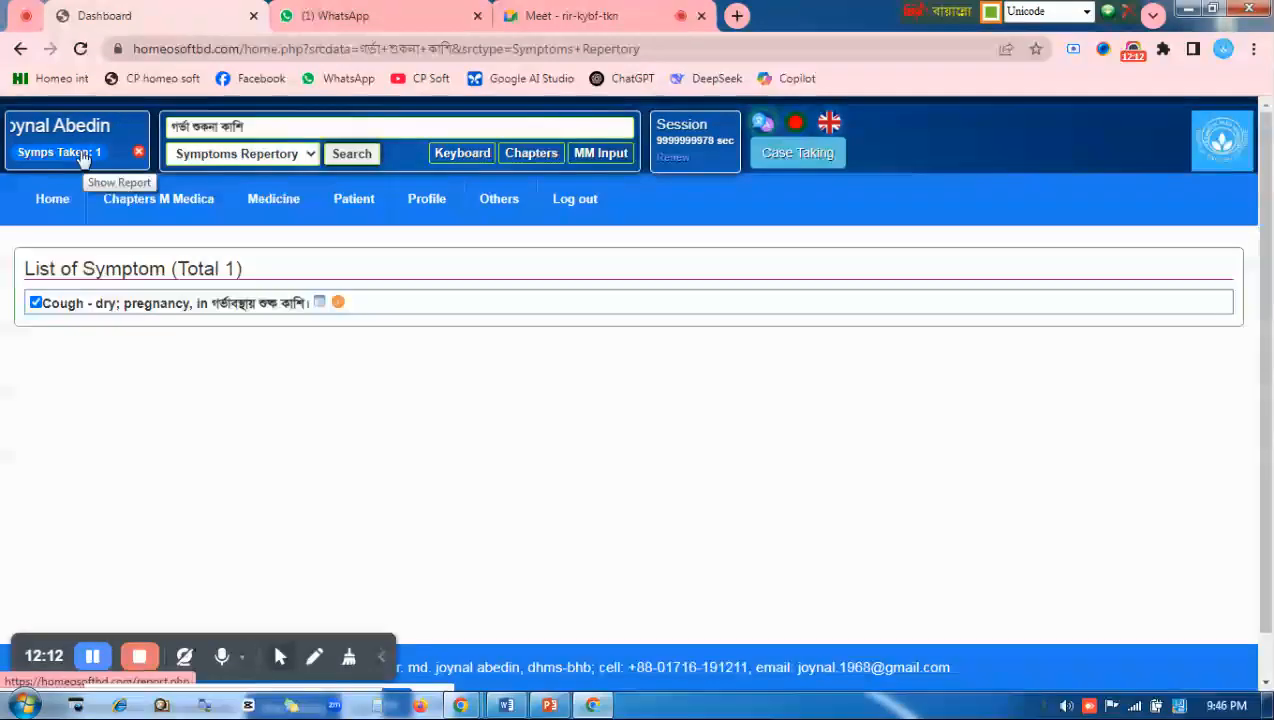
left_click(52, 308)
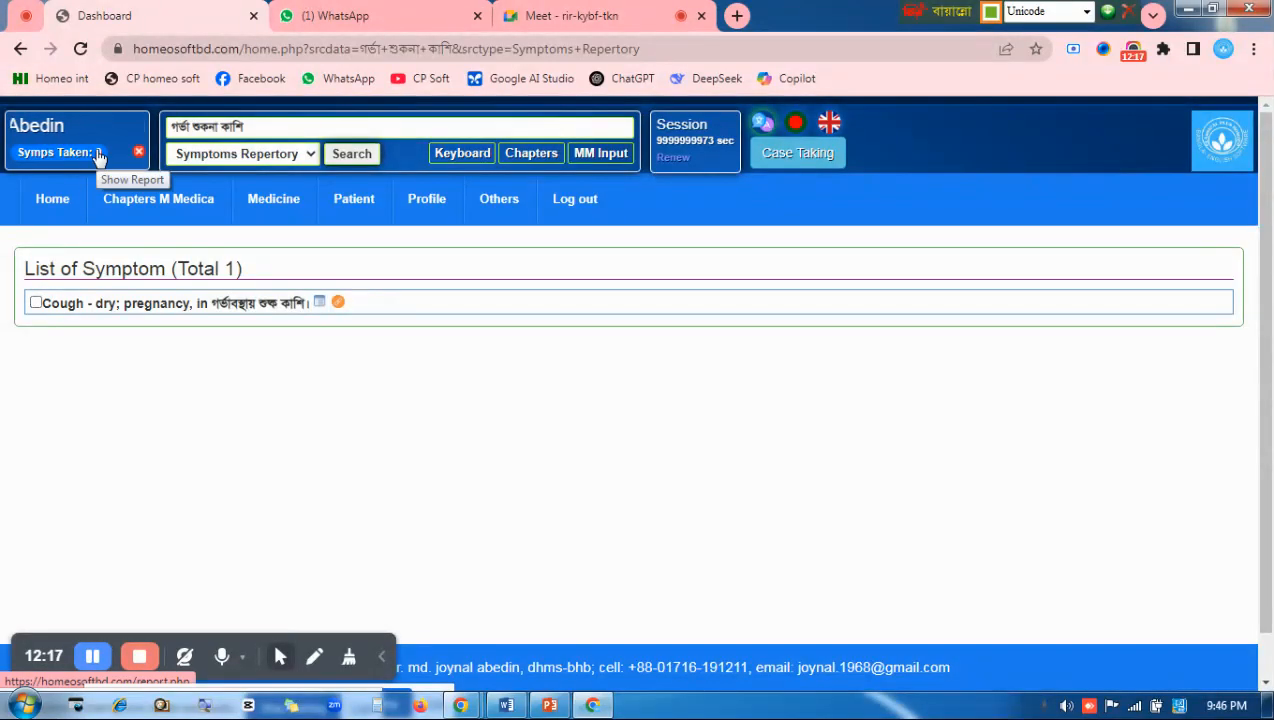
left_click(50, 306)
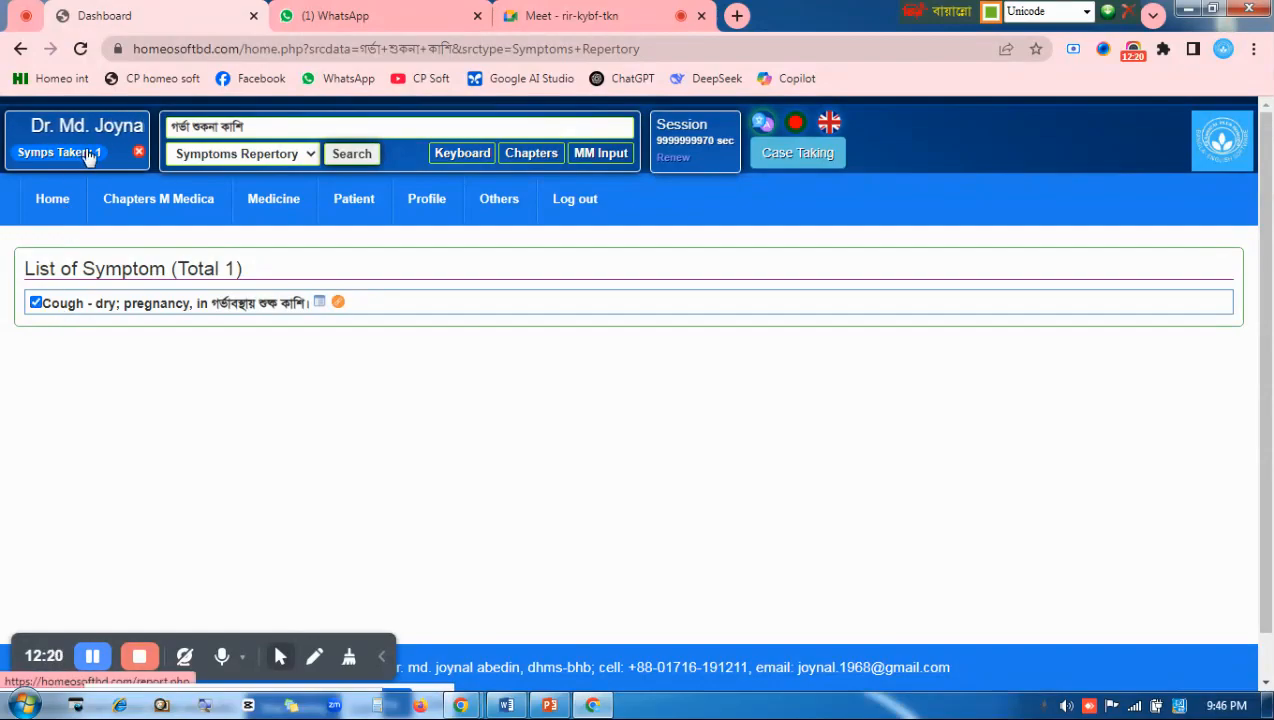
Clear the search text and return to the home page
left_click(262, 125)
key("BackSpace")
key("BackSpace")
key("BackSpace")
key("BackSpace")
key("BackSpace")
key("BackSpace")
key("BackSpace")
key("BackSpace")
key("BackSpace")
key("BackSpace")
key("BackSpace")
key("BackSpace")
key("BackSpace")
key("BackSpace")
key("BackSpace")
key("BackSpace")
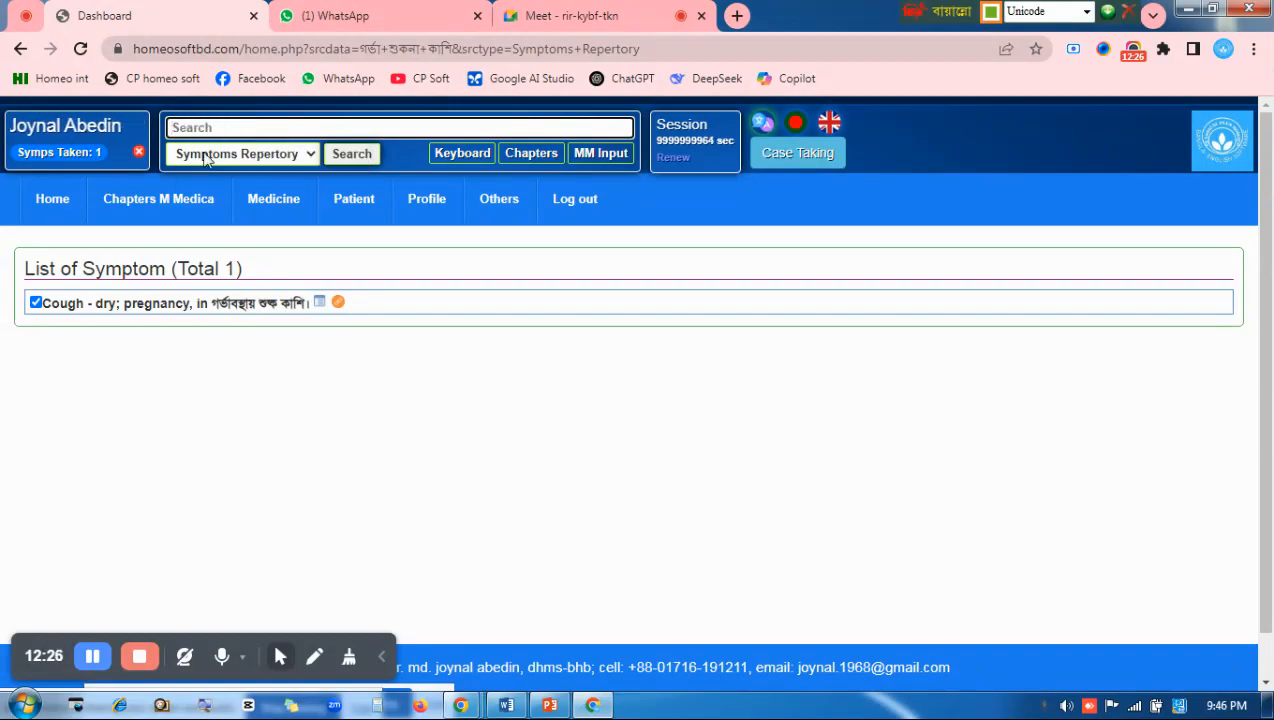
left_click(45, 199)
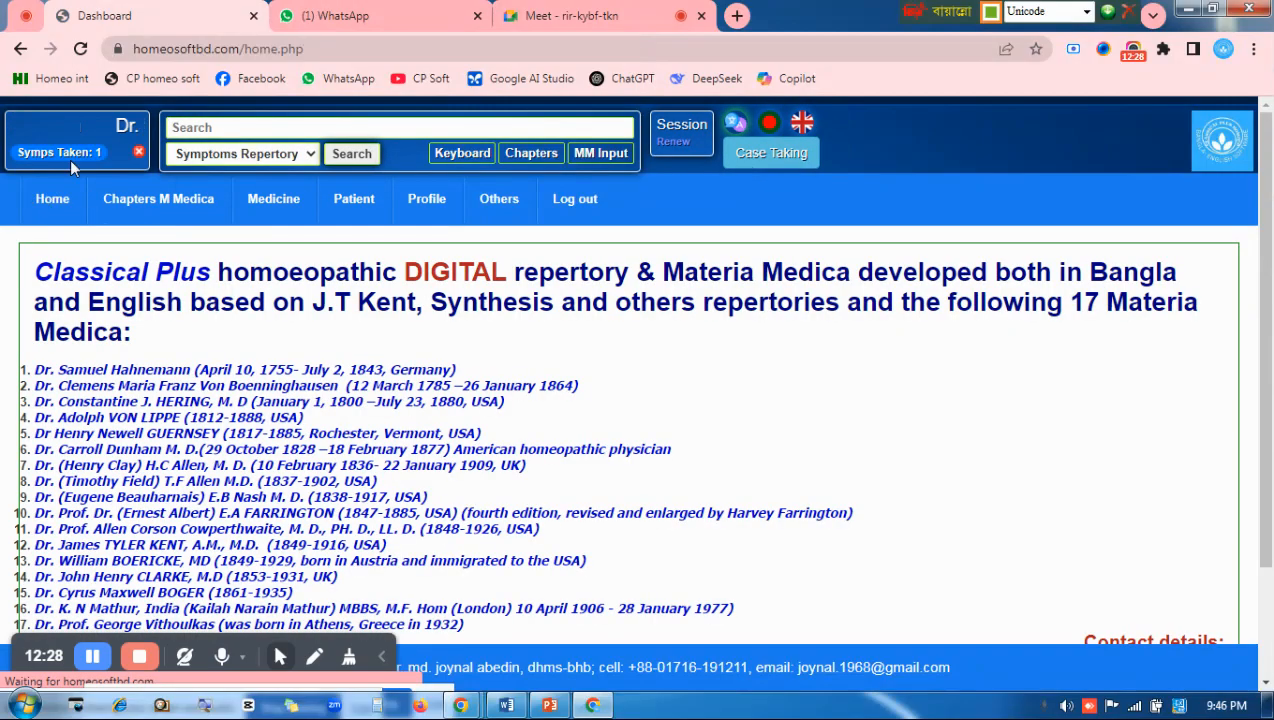
Consult the PowerPoint case slide, then search the Symptoms Repertory for "কাশি সয়নে শুধুমাত্র" and take the symptom "COUGH - LYING - only when lying"
left_click(550, 706)
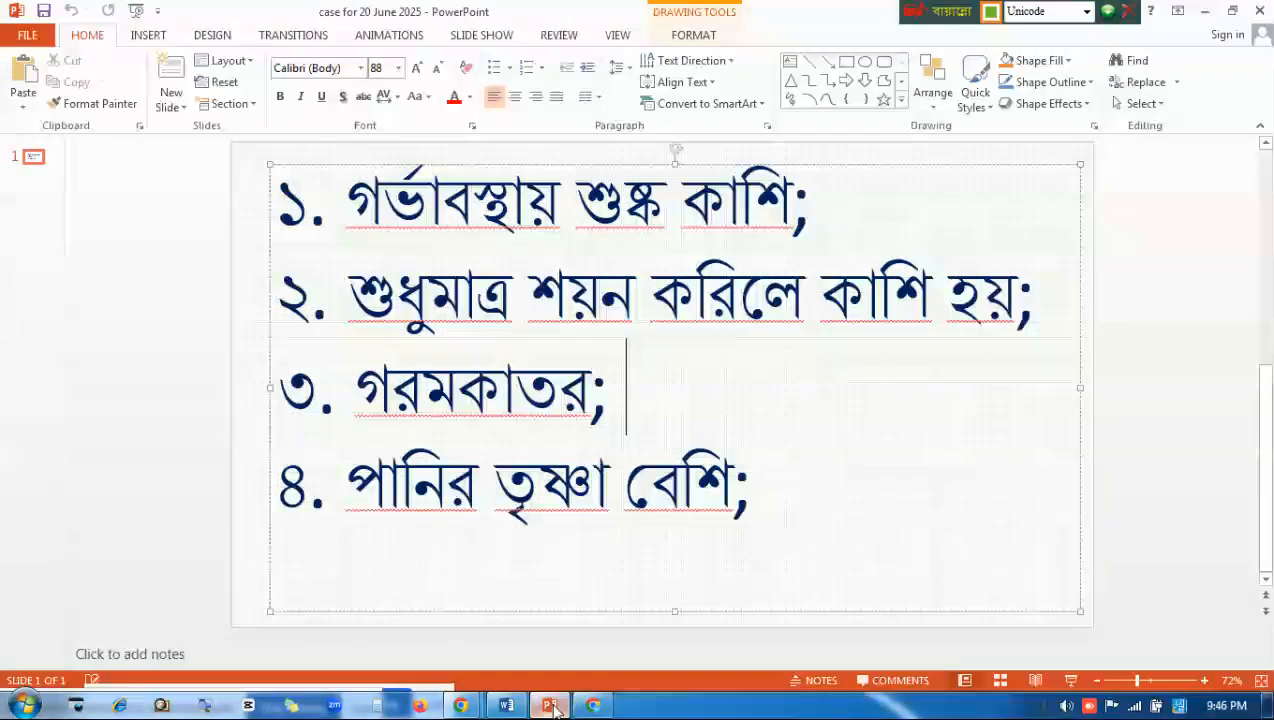
left_click(551, 706)
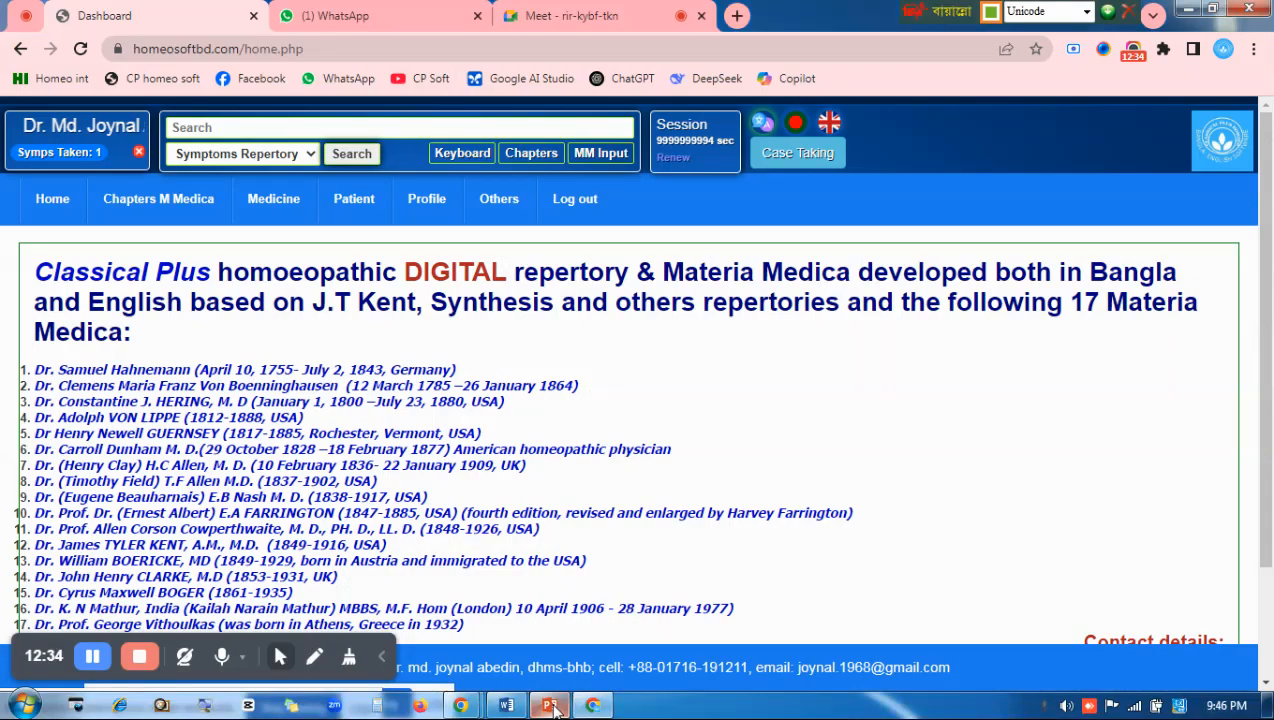
left_click(241, 127)
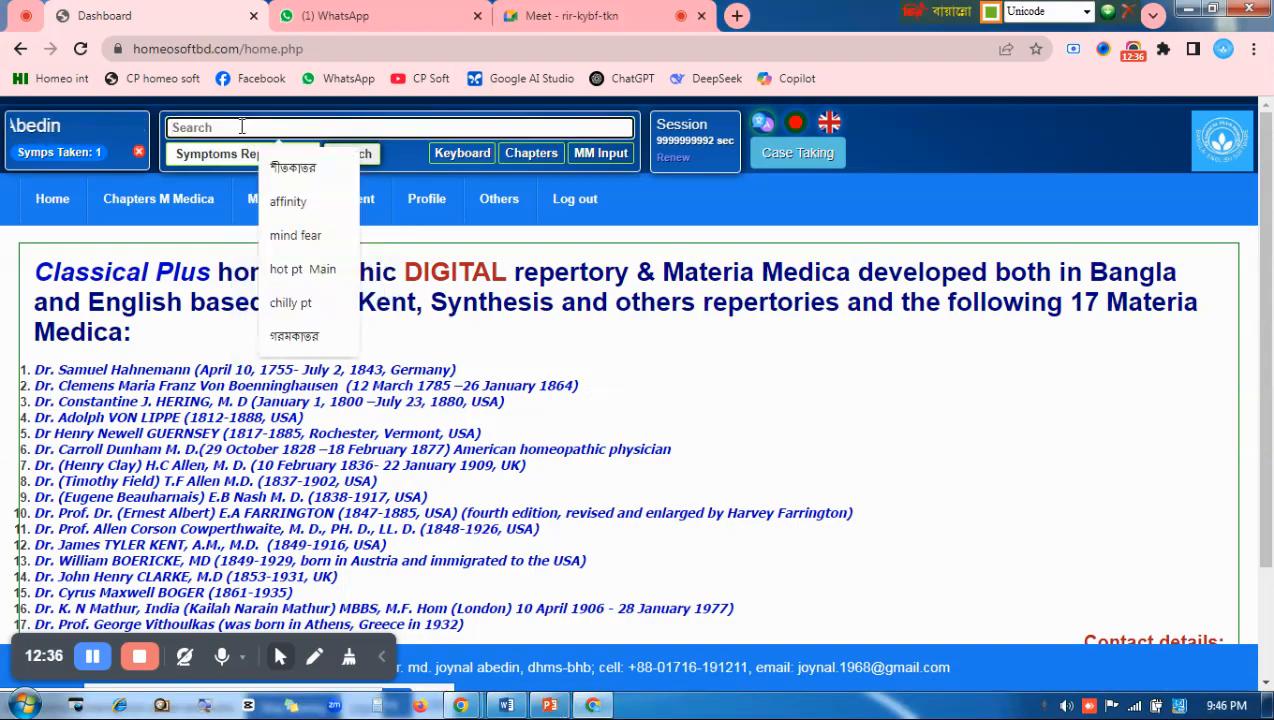
type("কাশি")
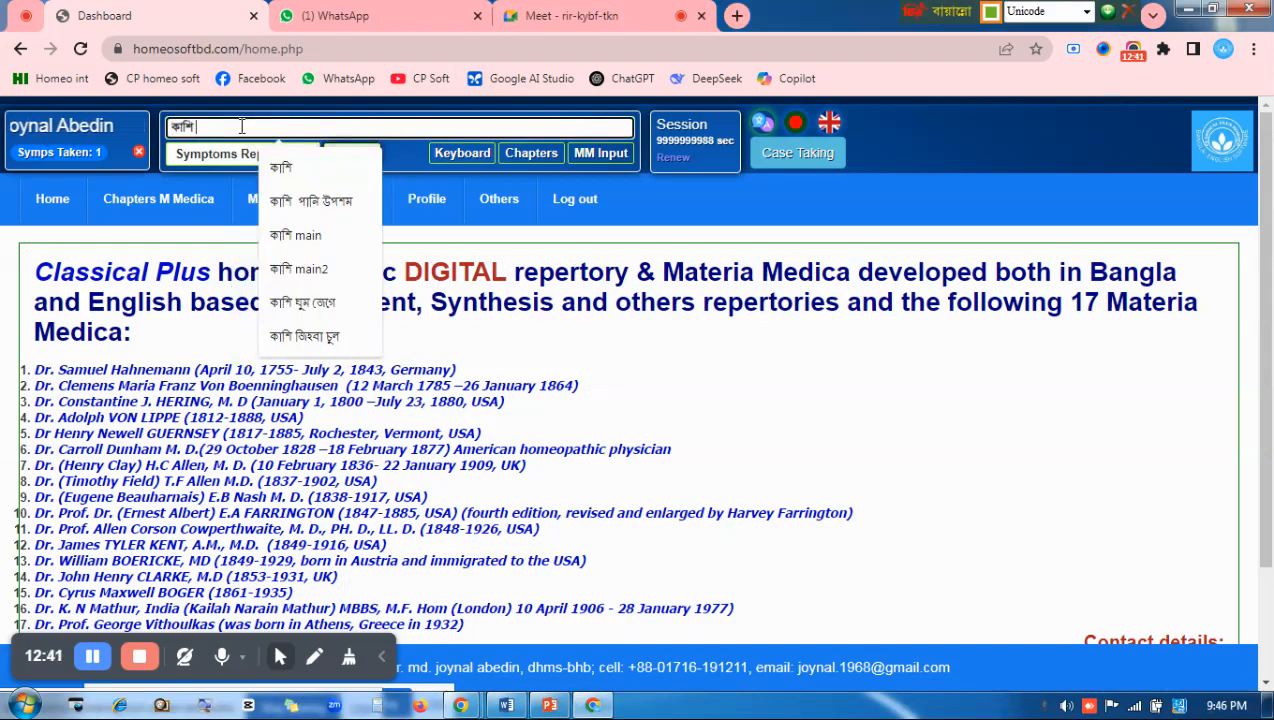
type(" সয়")
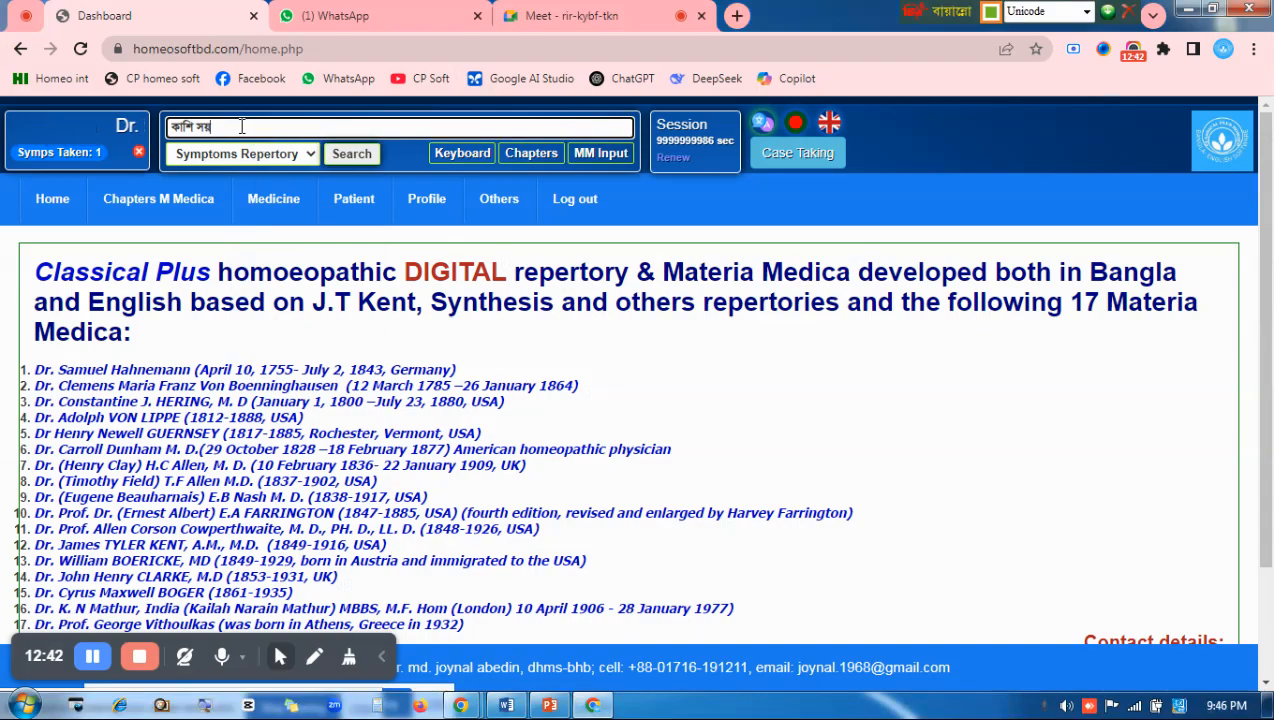
type("নে শুধুমাত্র")
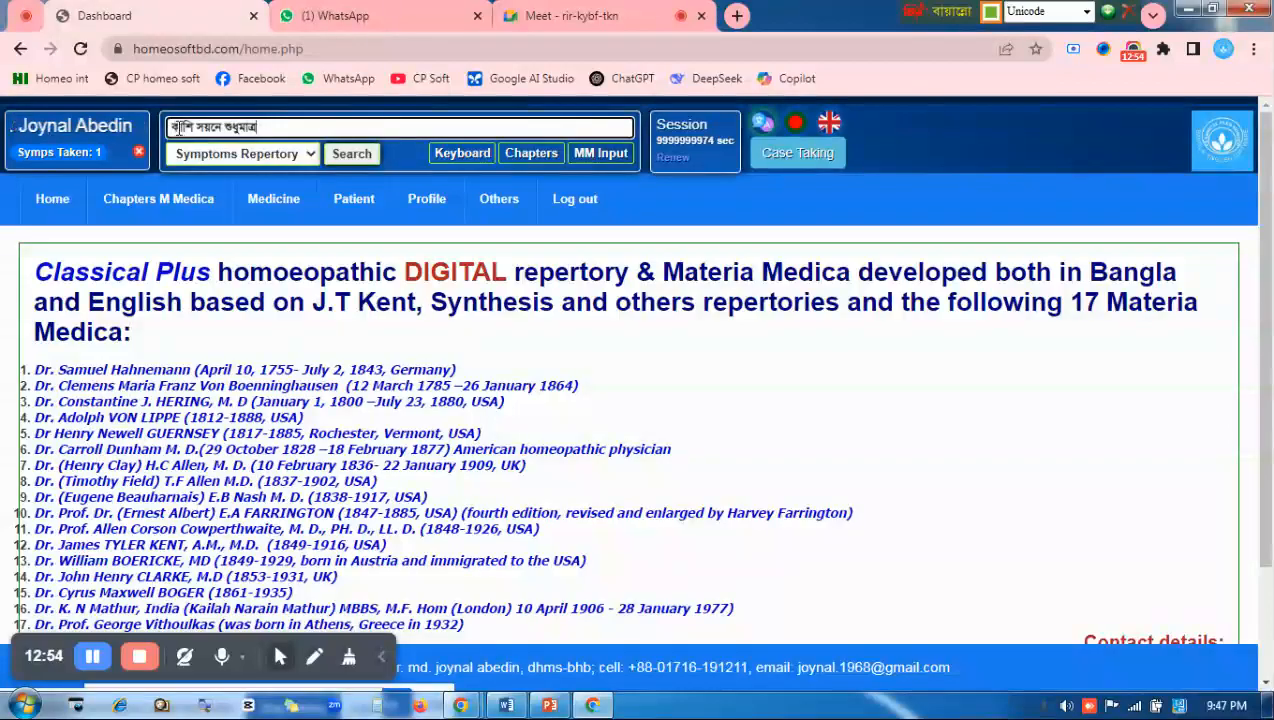
left_click(349, 158)
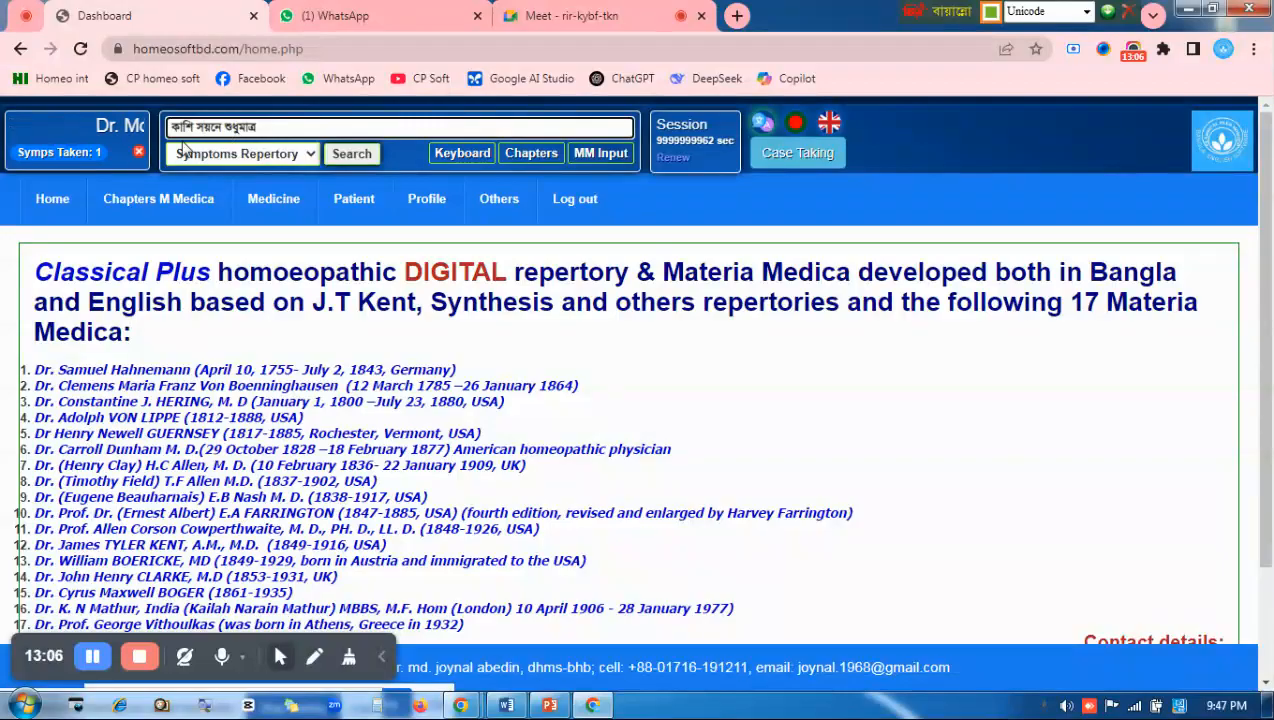
left_click(351, 157)
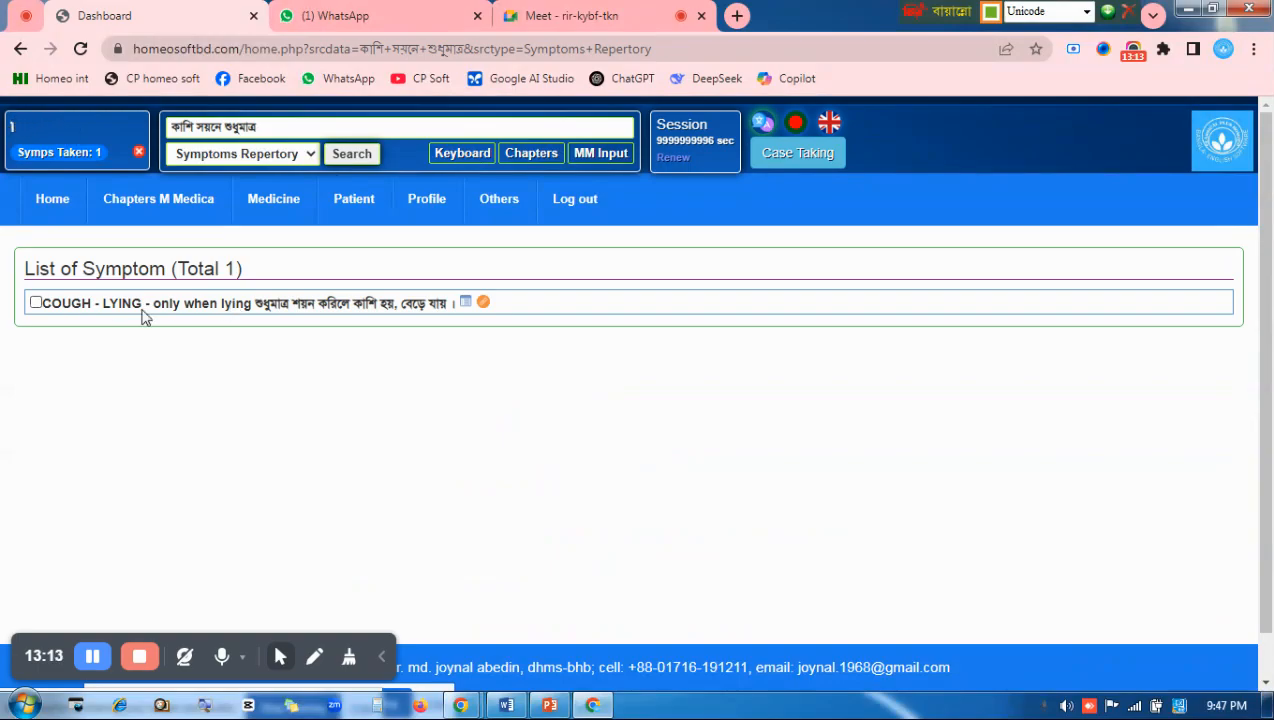
left_click(70, 308)
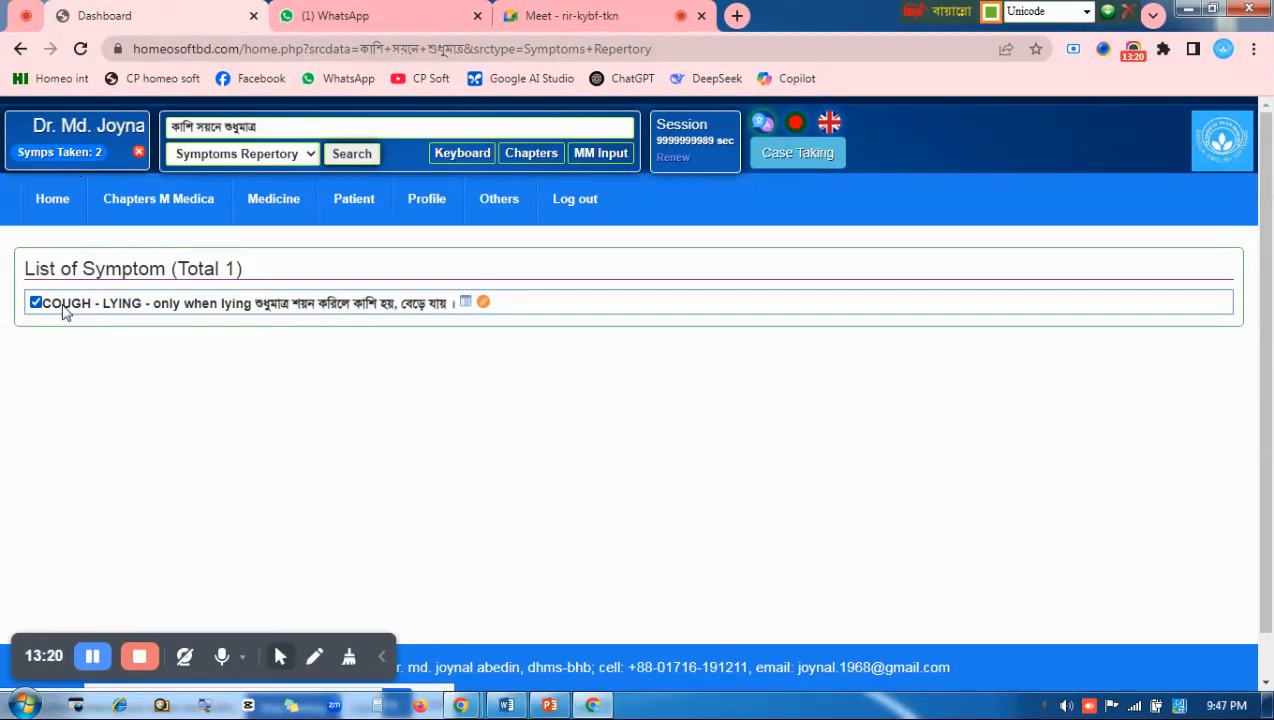
left_click(50, 204)
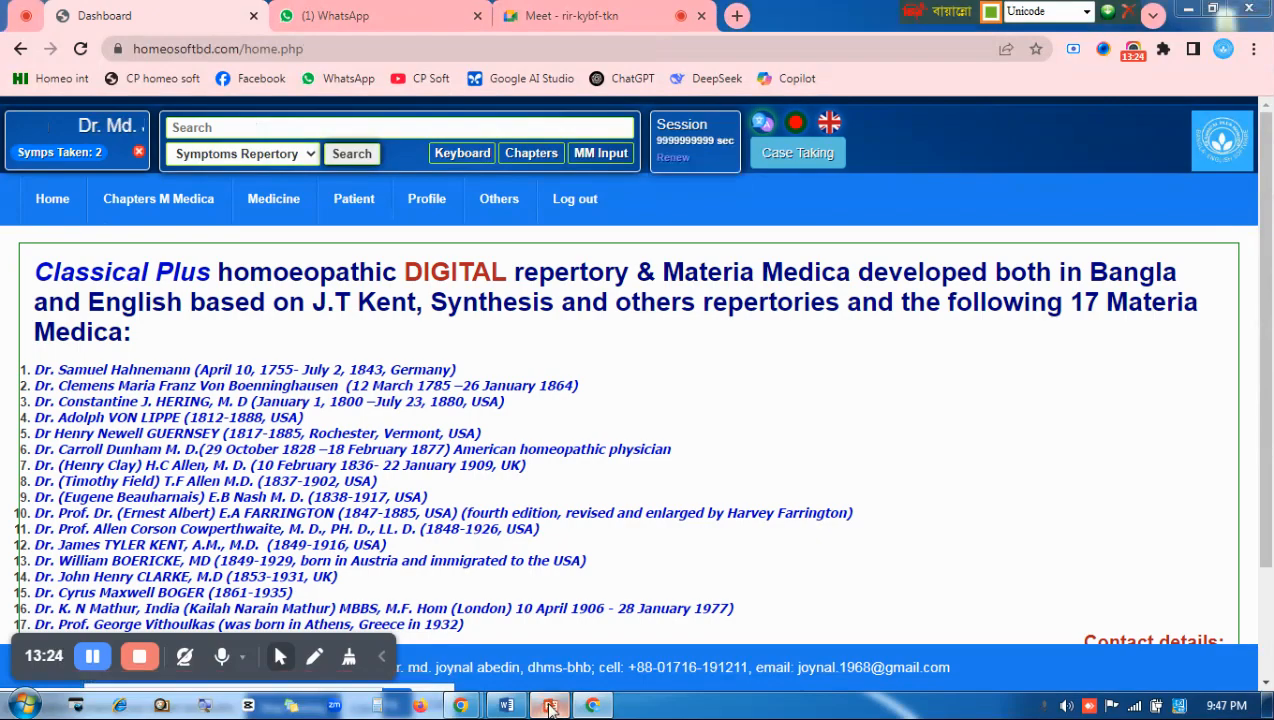
Consult the PowerPoint case slide, then search the Symptoms Repertory for "গরমকাতর" and take the symptom "GENERALS - HEAT - sensation of"
left_click(545, 707)
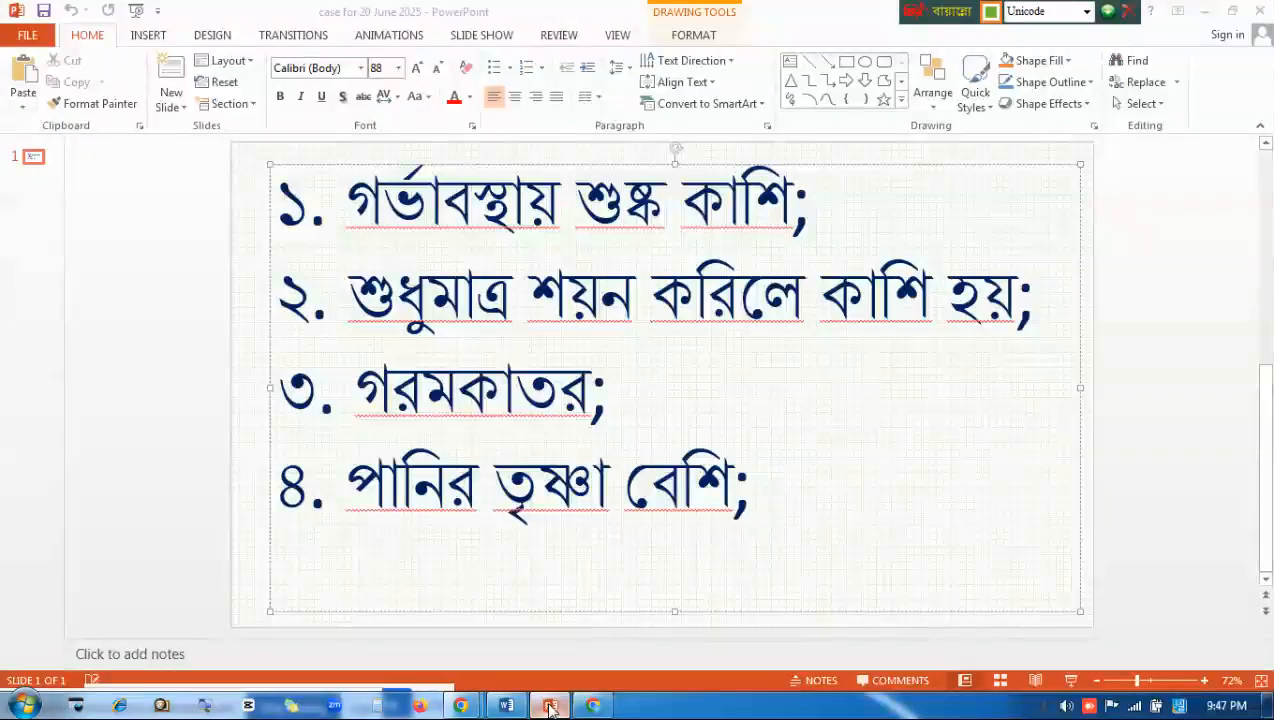
left_click(549, 708)
left_click(260, 127)
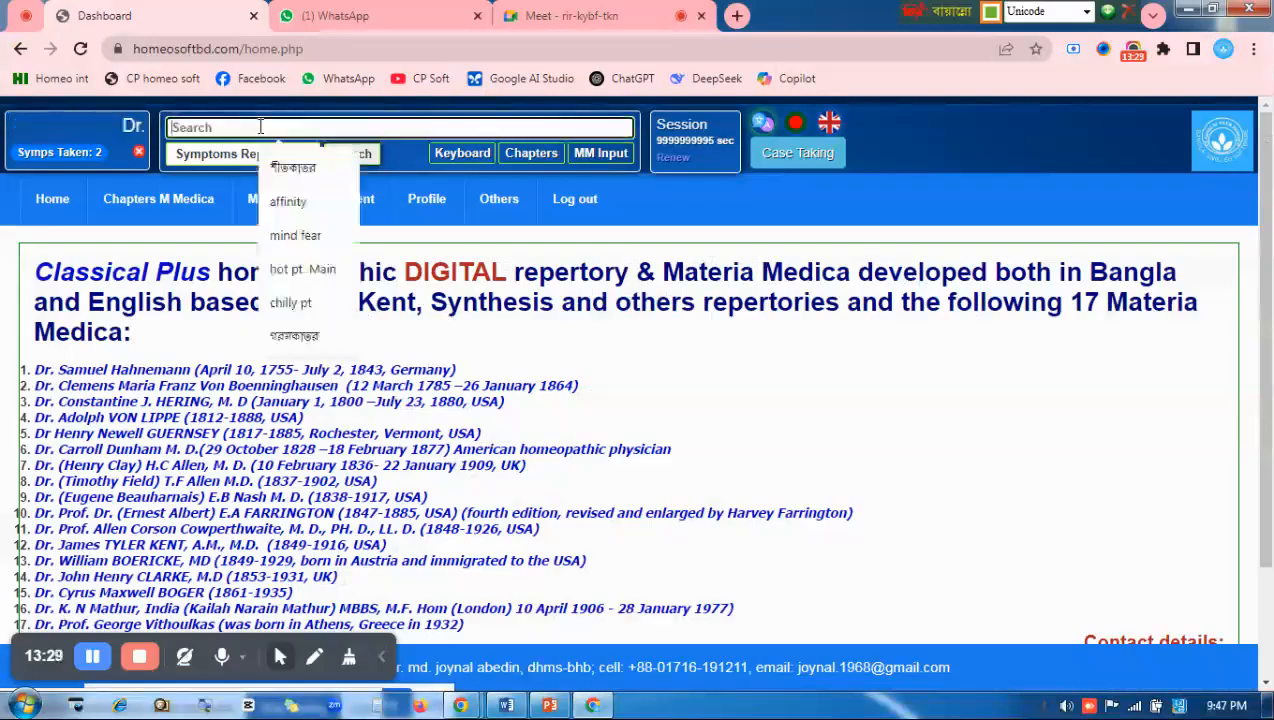
left_click(295, 336)
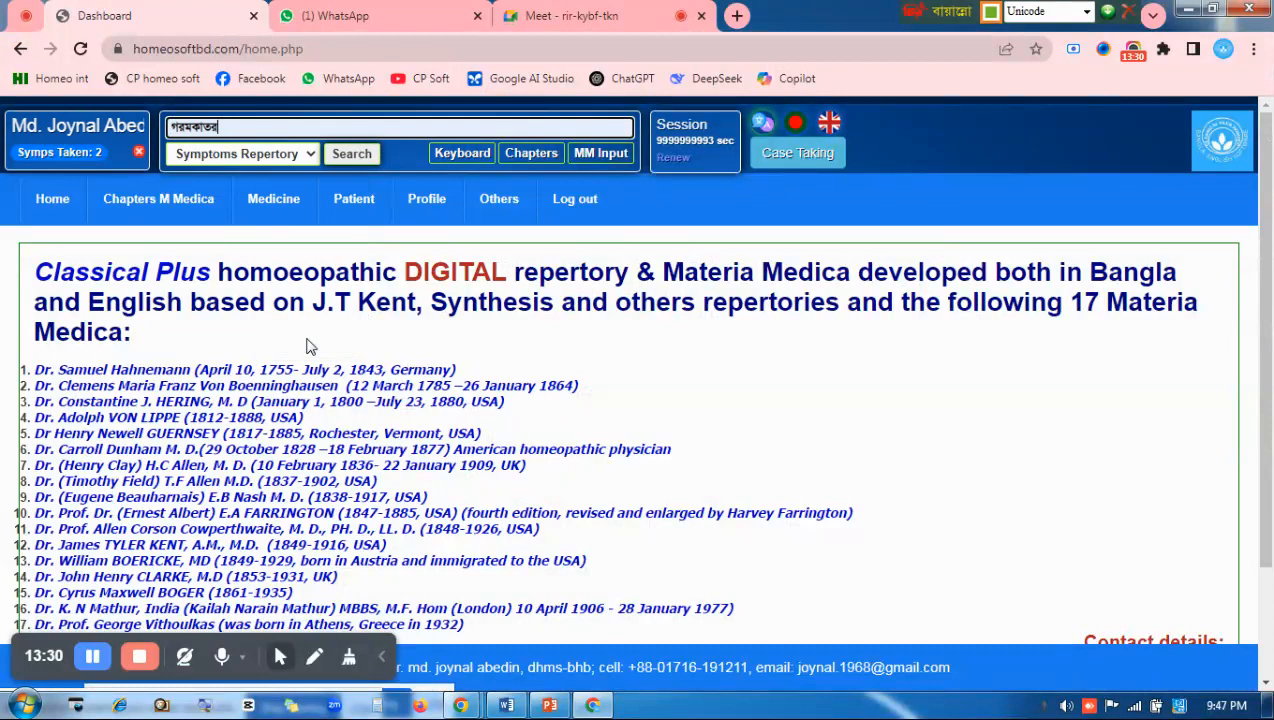
left_click(353, 156)
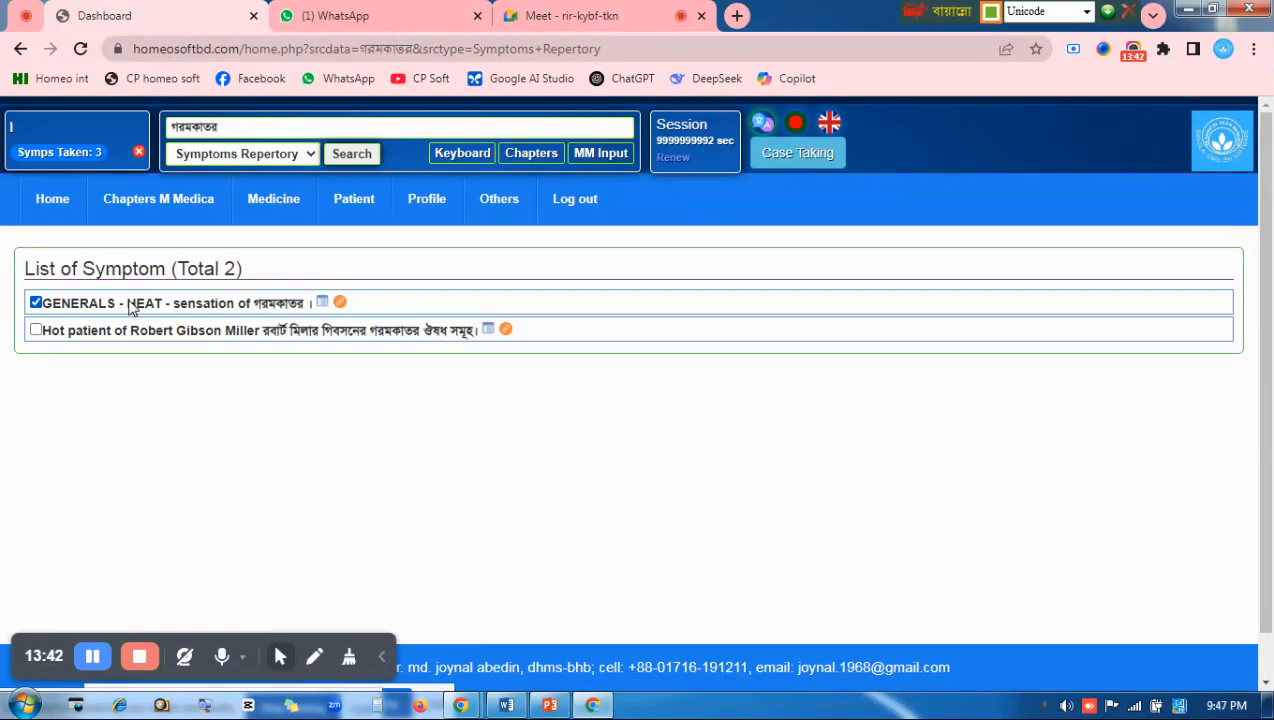
left_click(56, 199)
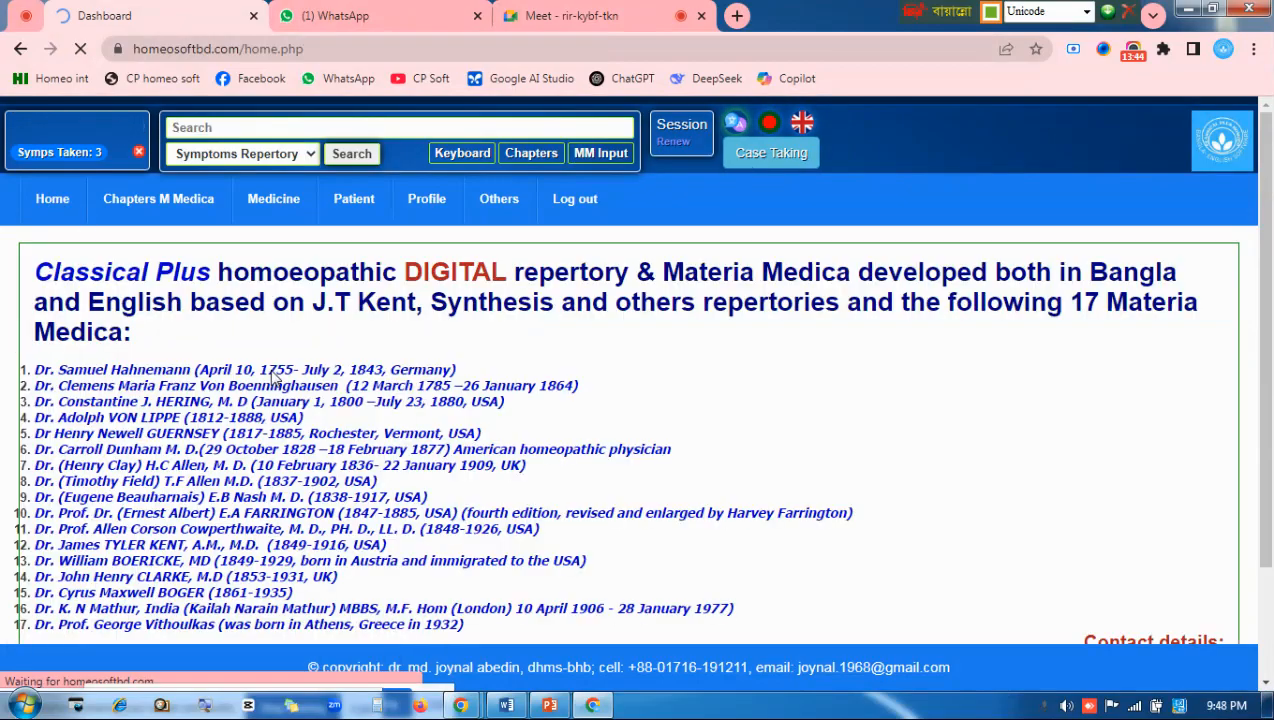
Consult the PowerPoint case slide, then search the Symptoms Repertory for "পানি পিপাসা বেশি"
left_click(550, 706)
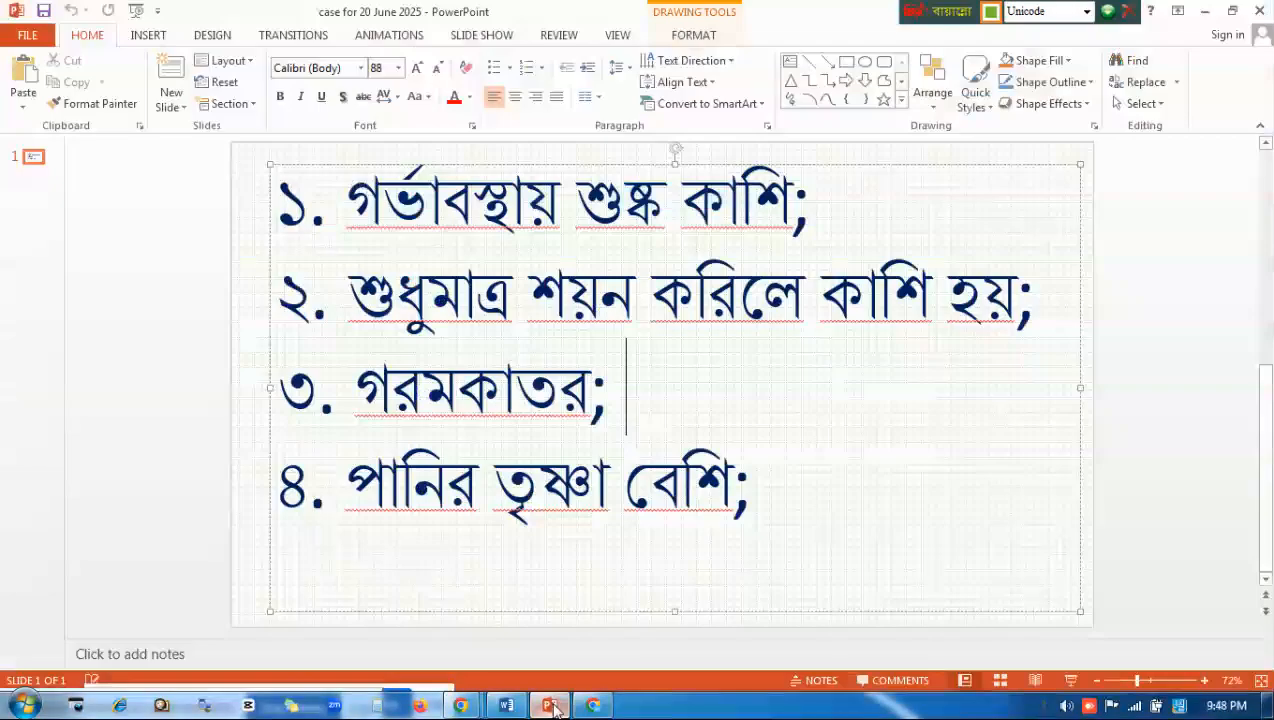
left_click(553, 706)
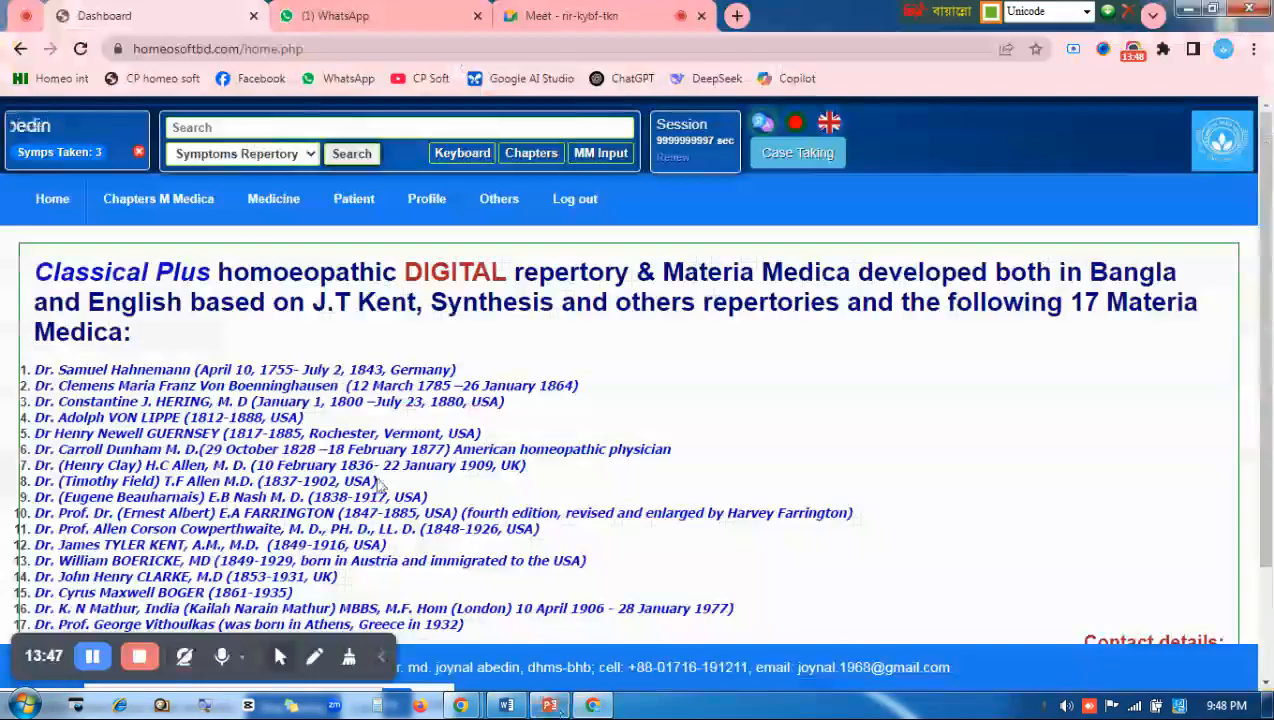
left_click(225, 126)
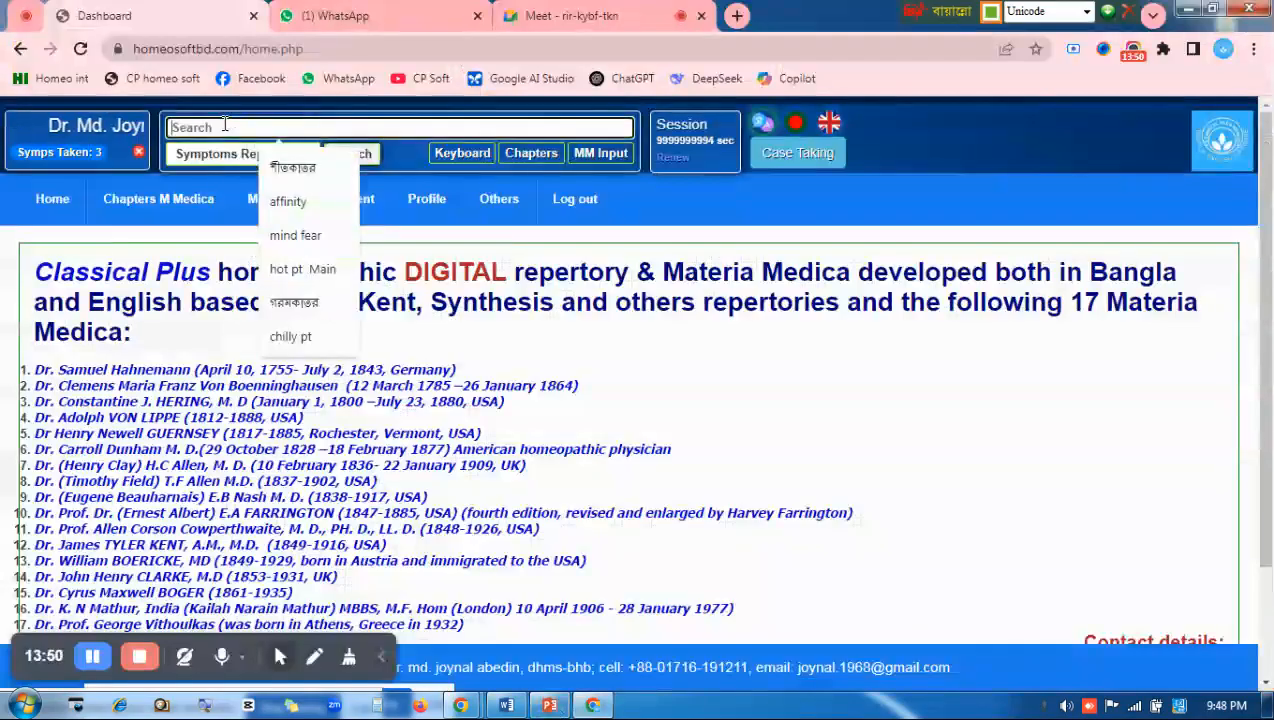
type("পানি ")
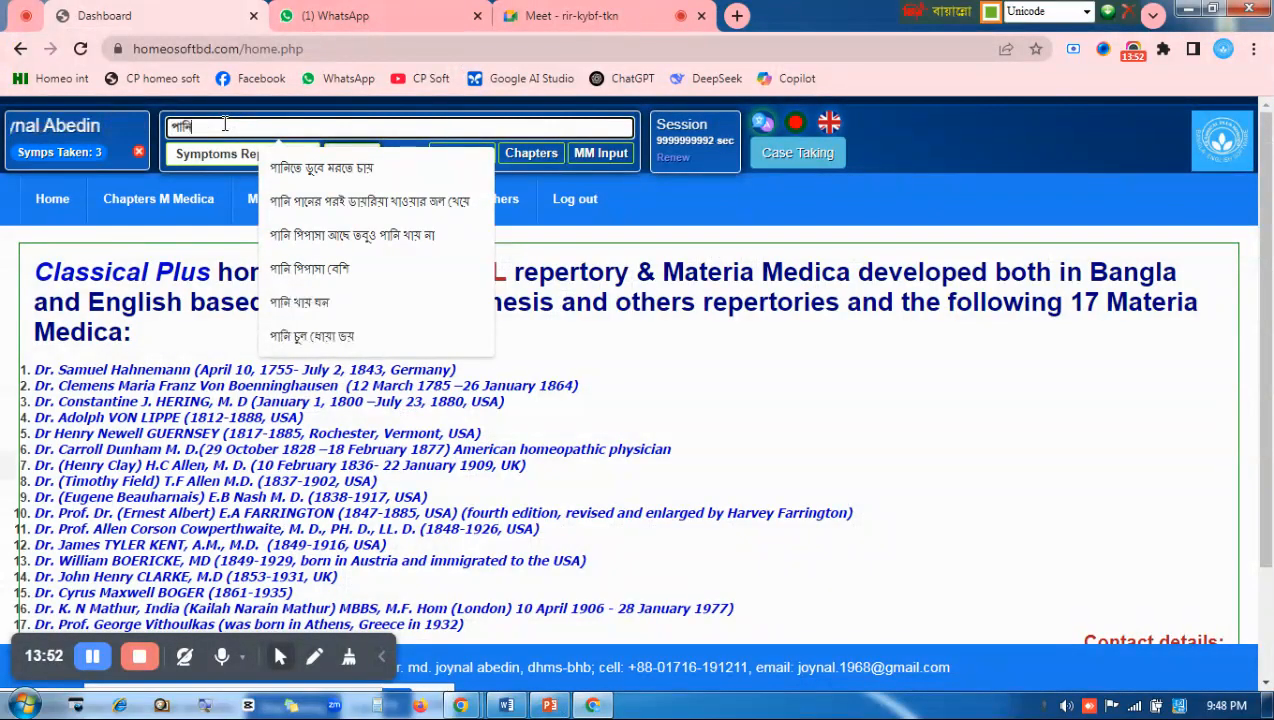
type("পিপাসা বেশি")
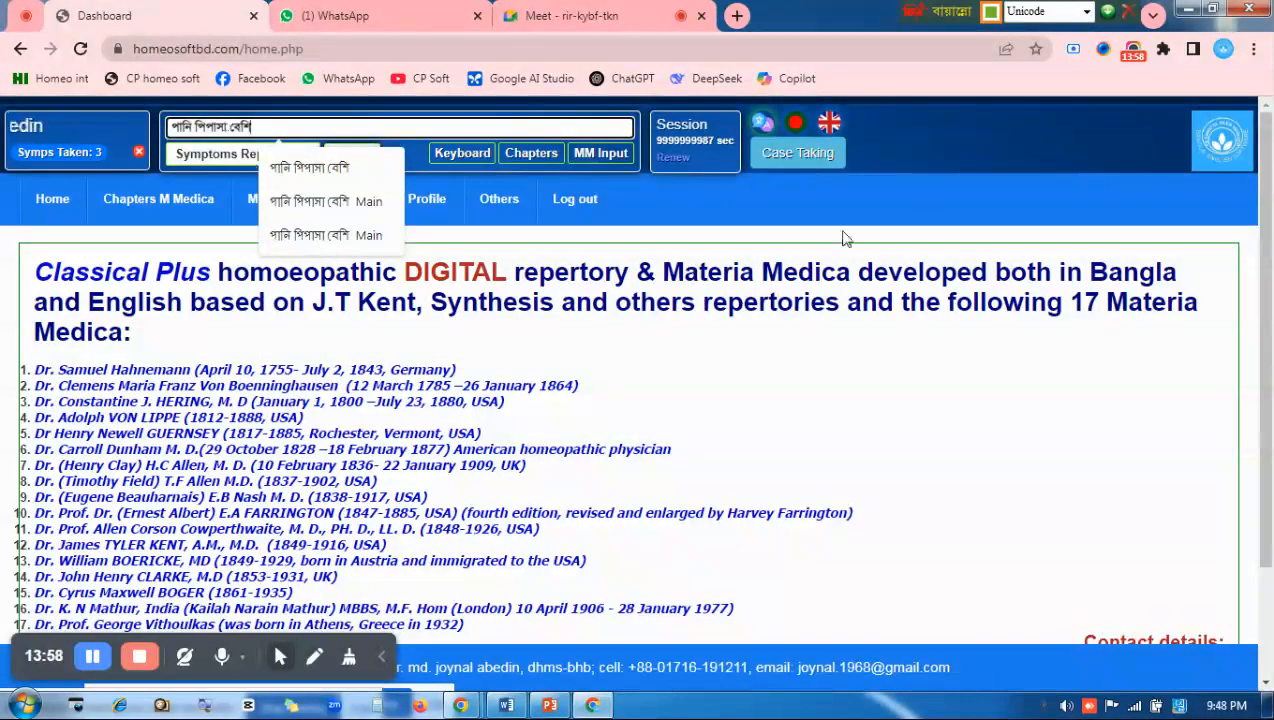
left_click(932, 148)
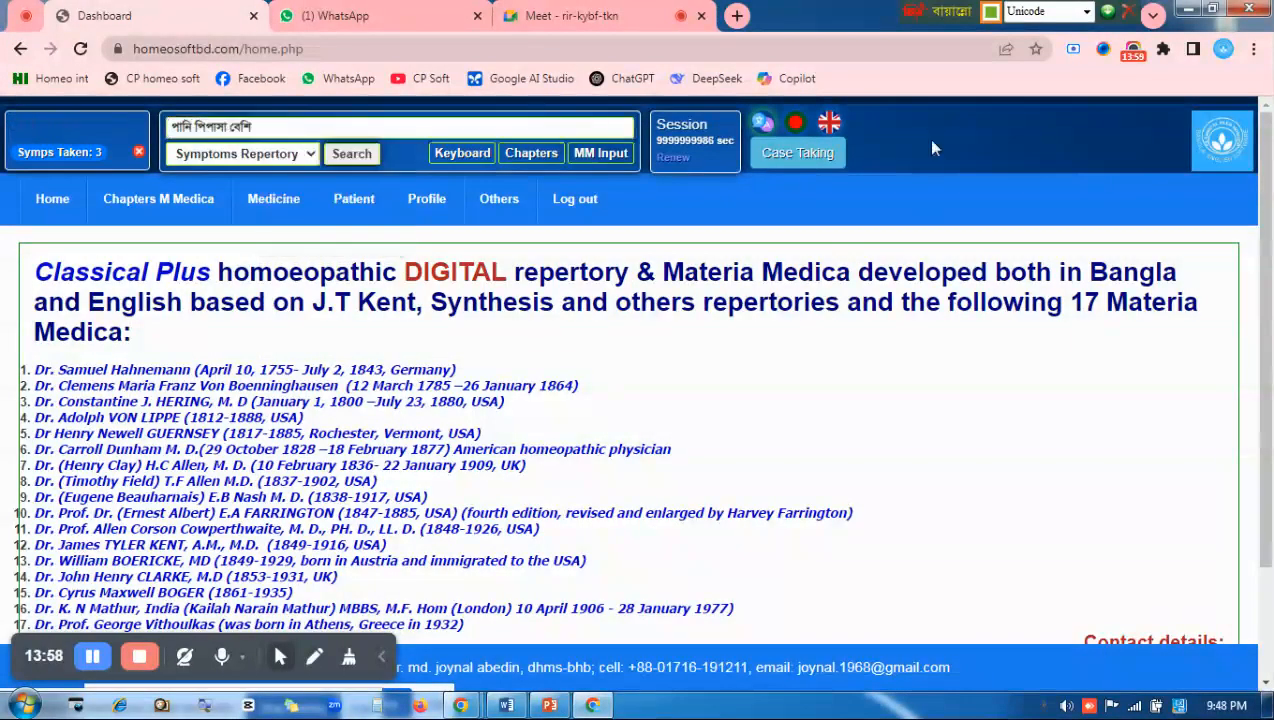
left_click(350, 155)
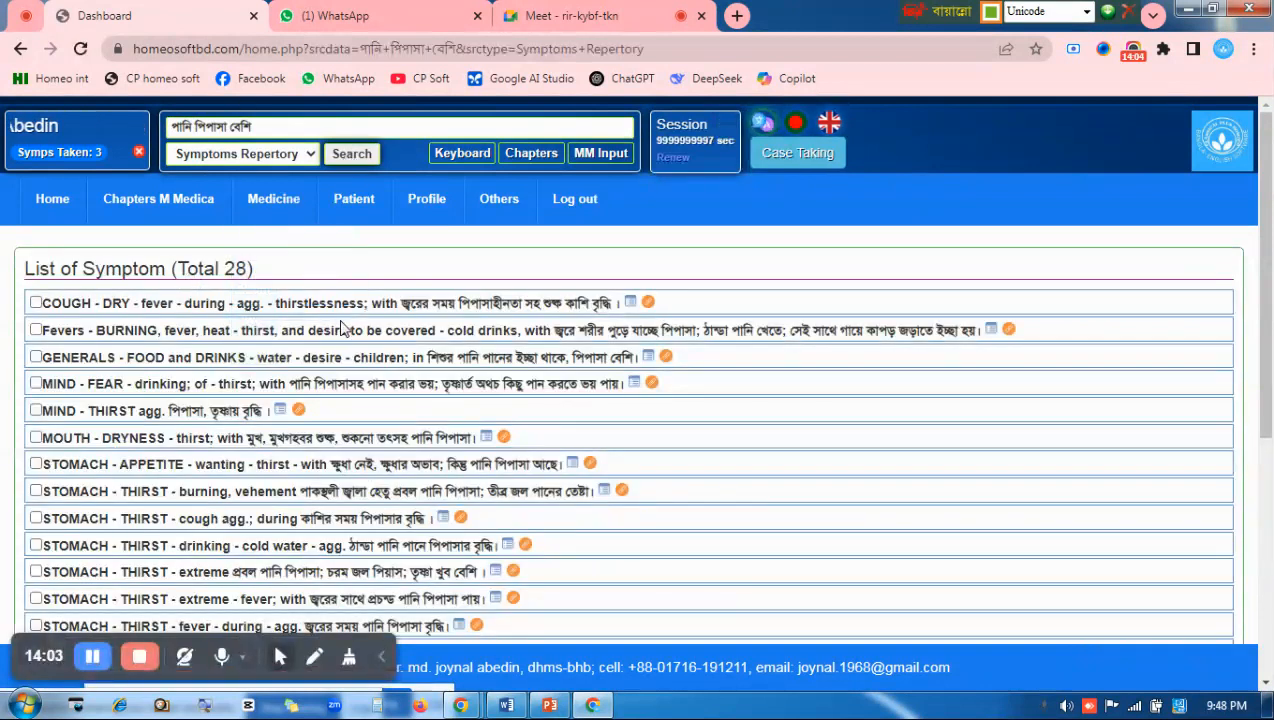
Look through the listed symptoms for a rubric matching general excessive thirst
scroll(232, 305, "down", 1)
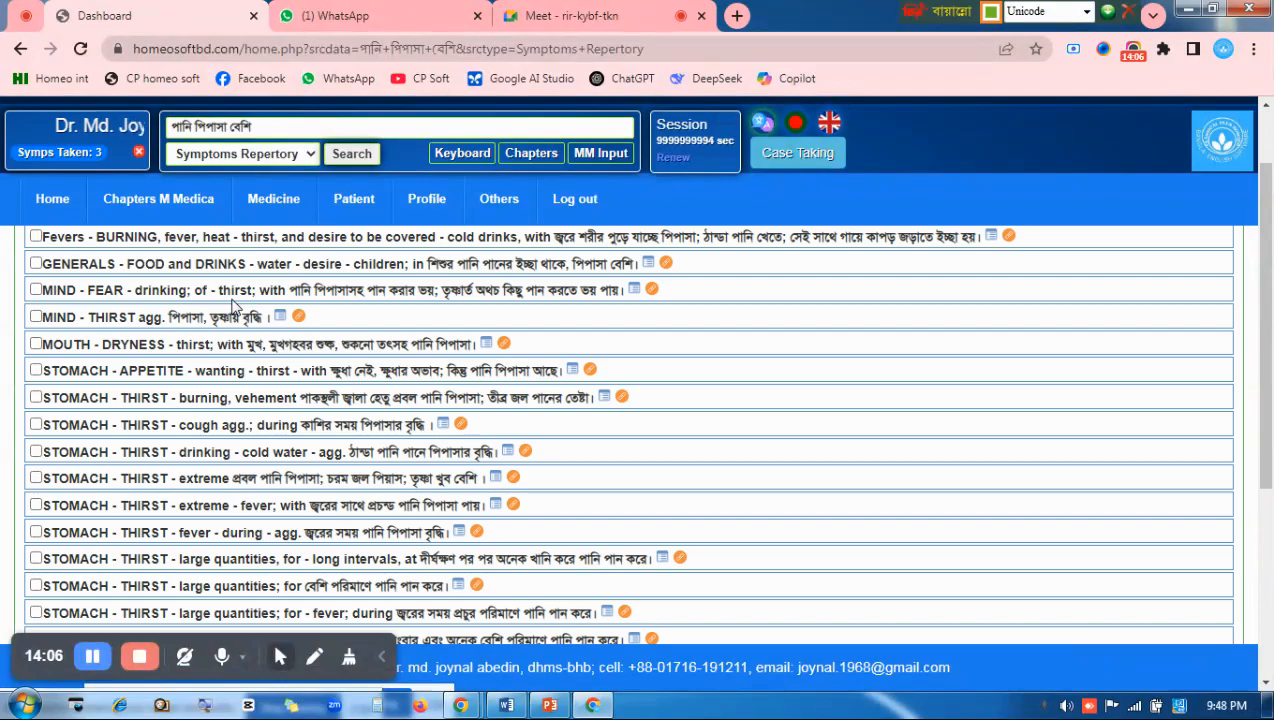
scroll(234, 305, "up", 1)
scroll(306, 440, "down", 2)
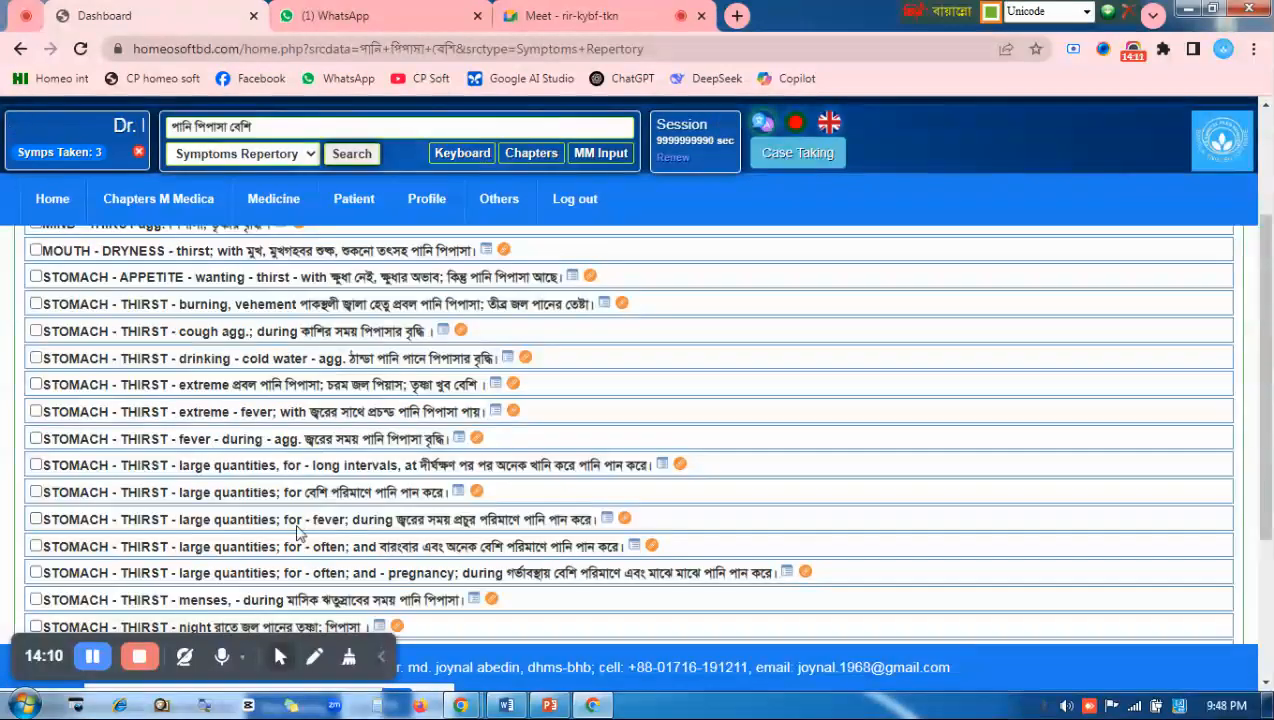
scroll(300, 470, "down", 2)
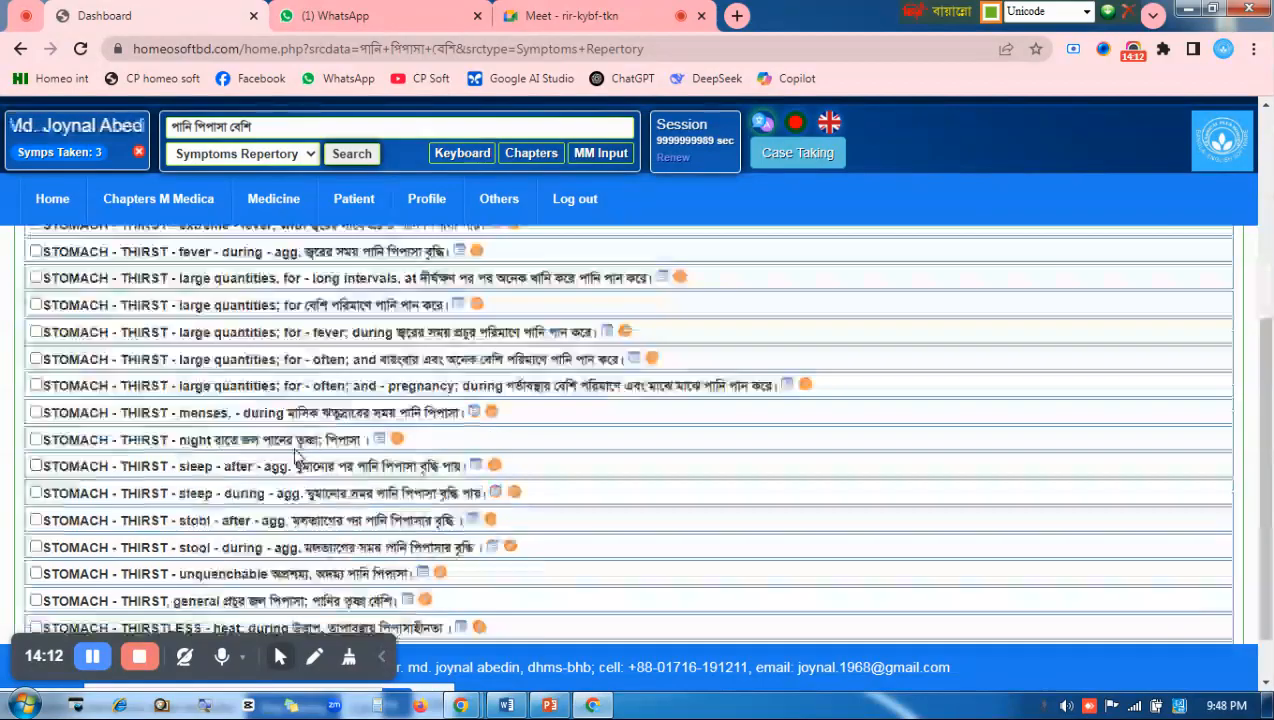
scroll(306, 474, "up", 4)
scroll(302, 480, "down", 5)
scroll(318, 425, "up", 5)
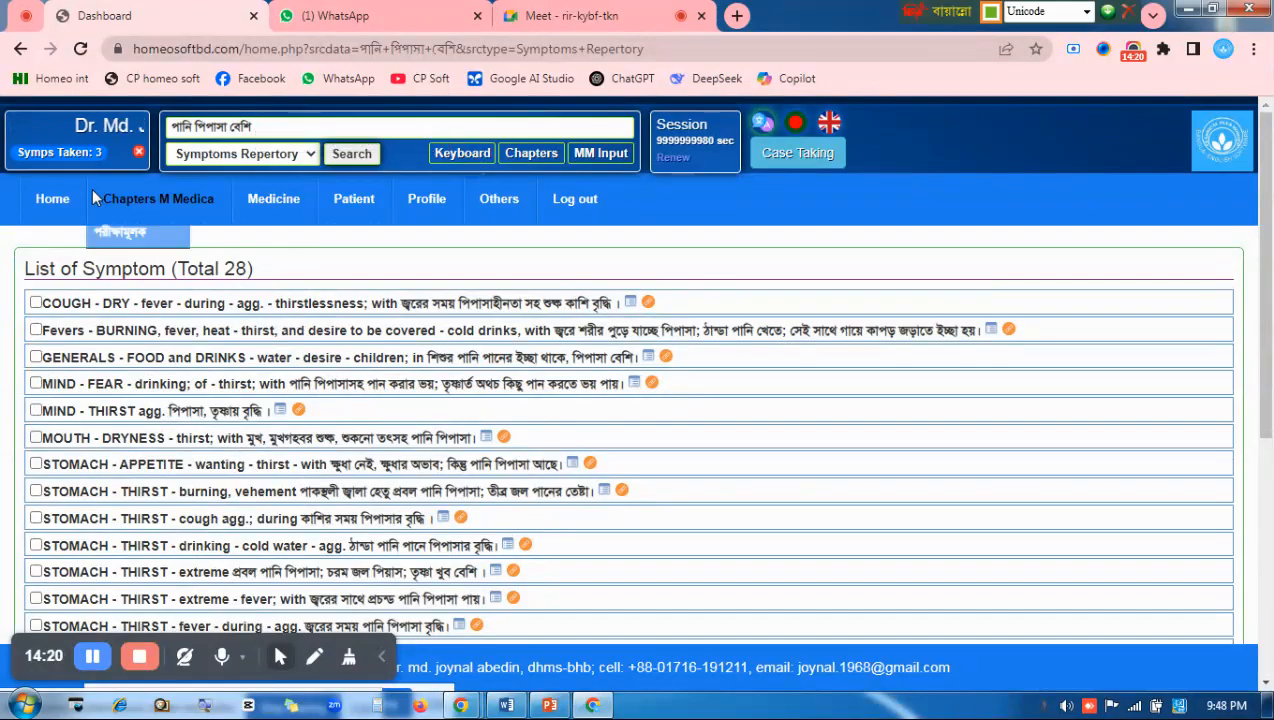
Narrow the search to "পানি পিপাসা বেশি Main" and take the symptom "STOMACH - THIRST, general"
left_click(272, 126)
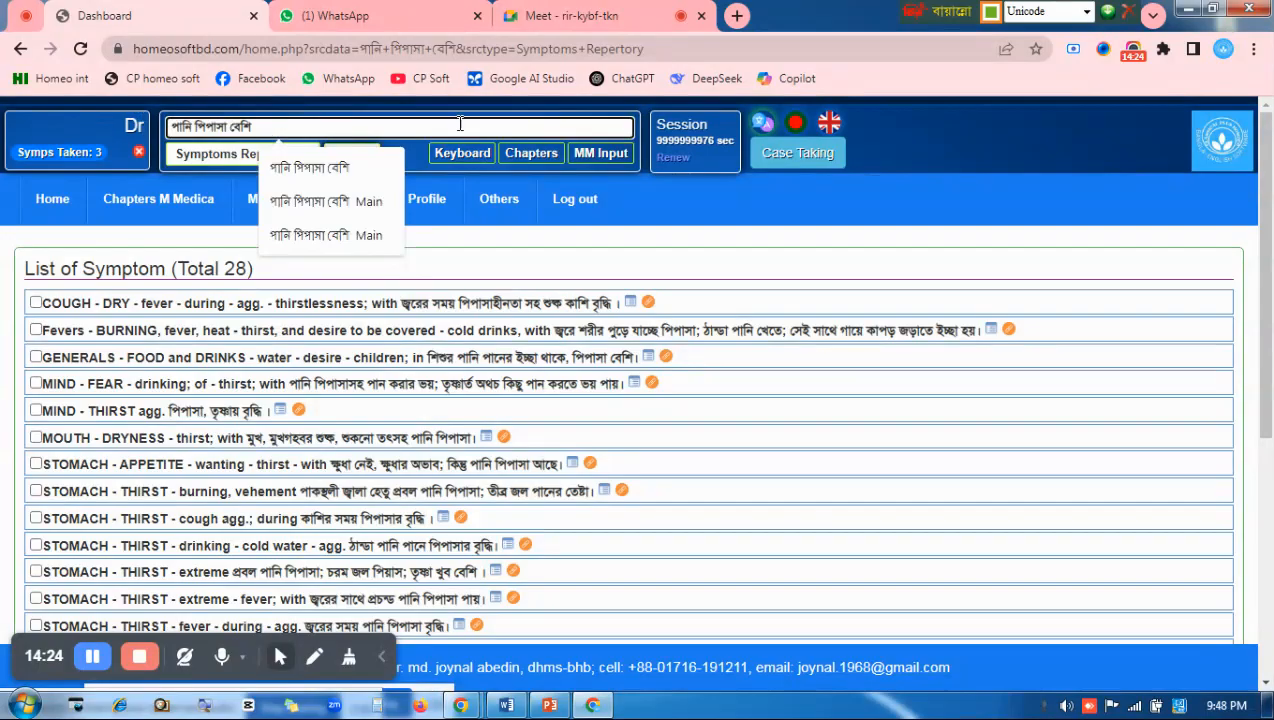
left_click(470, 154)
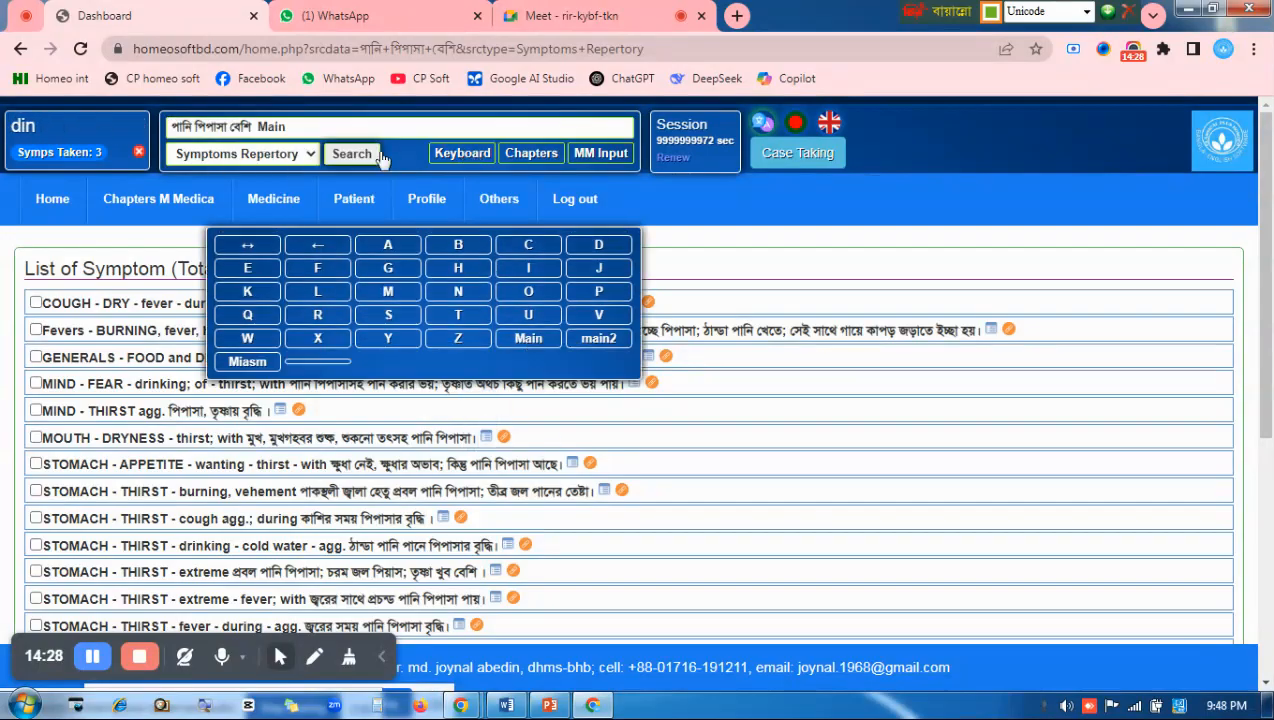
left_click(456, 158)
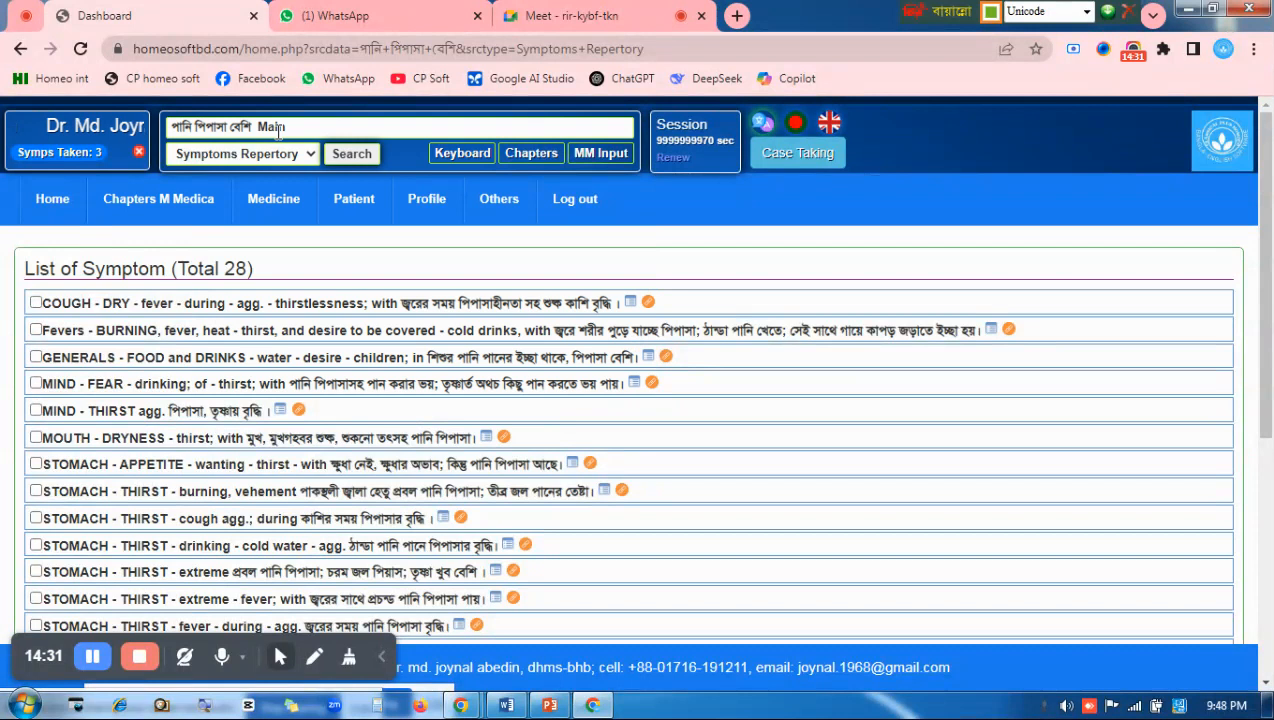
type("n")
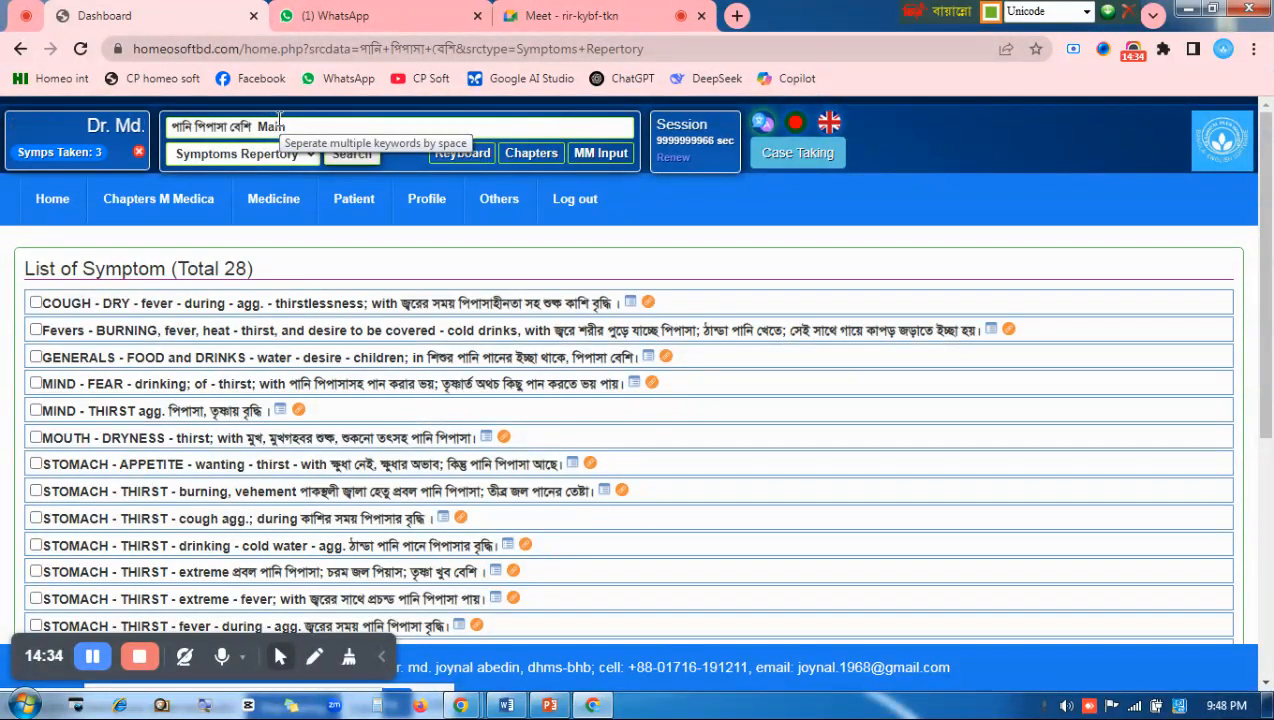
left_click(350, 154)
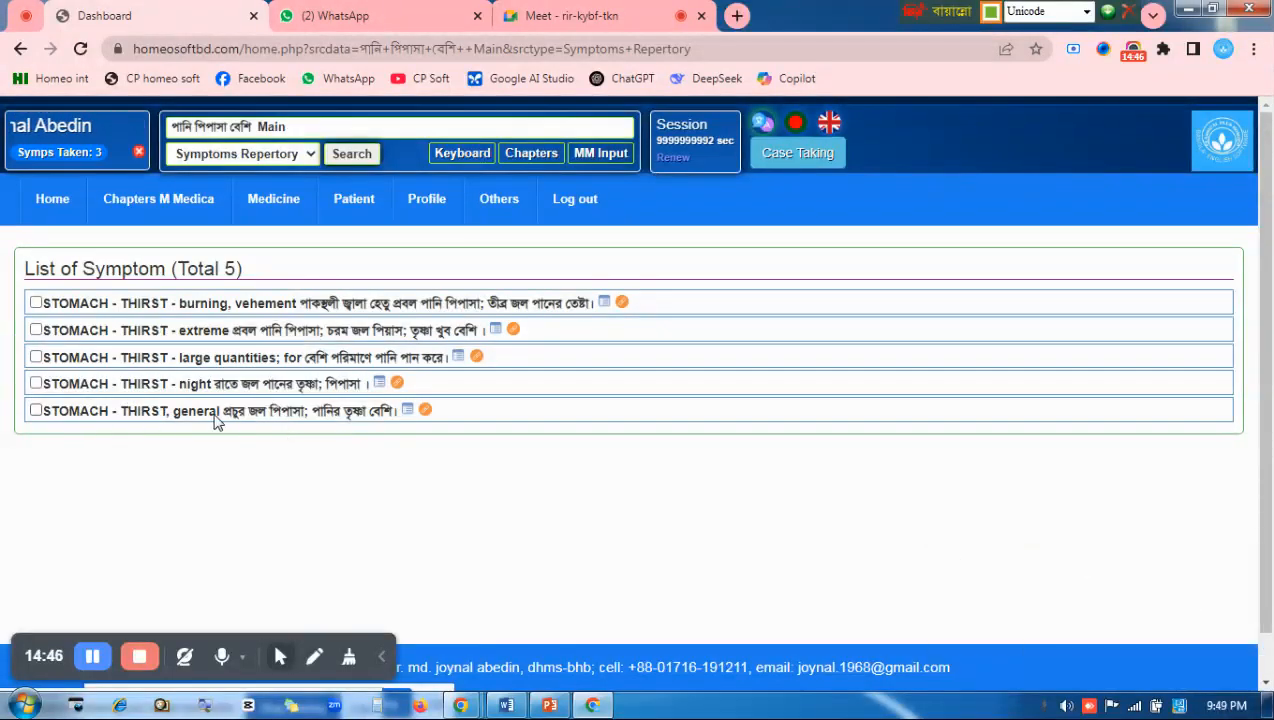
left_click(76, 414)
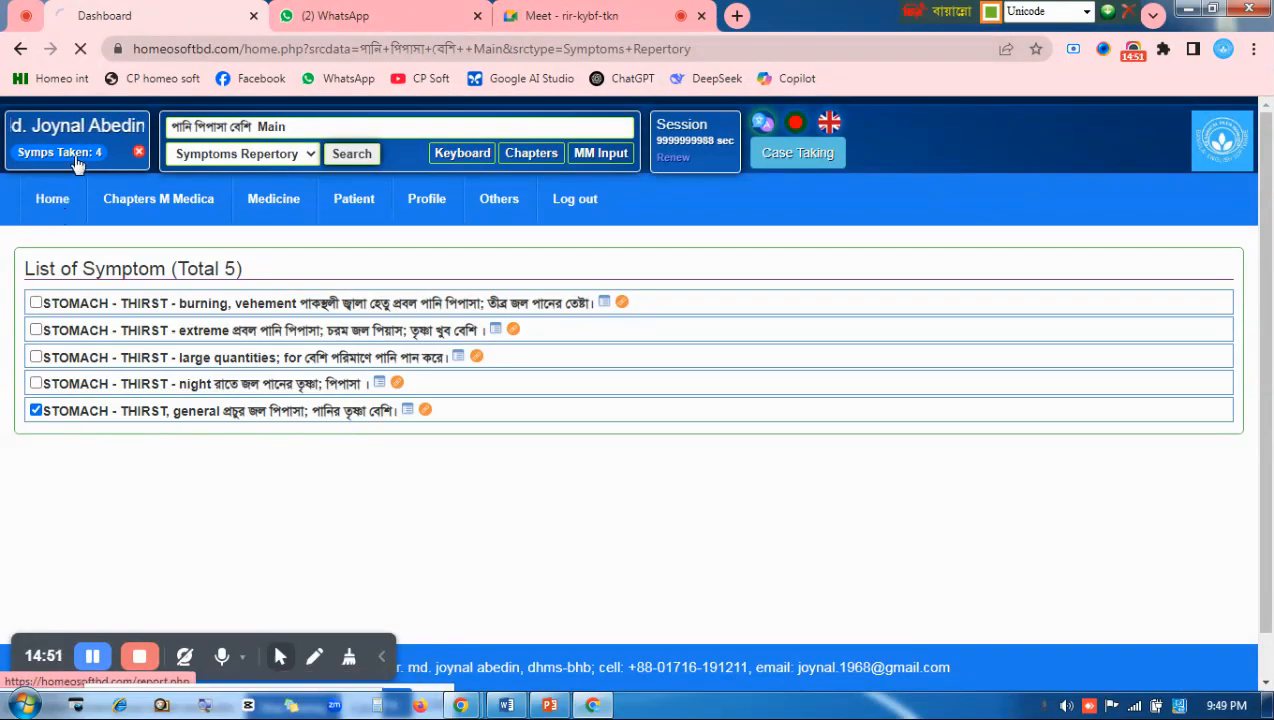
Open the report summary of the taken symptoms and delete "STOMACH - THIRST, general" from it
left_click(52, 202)
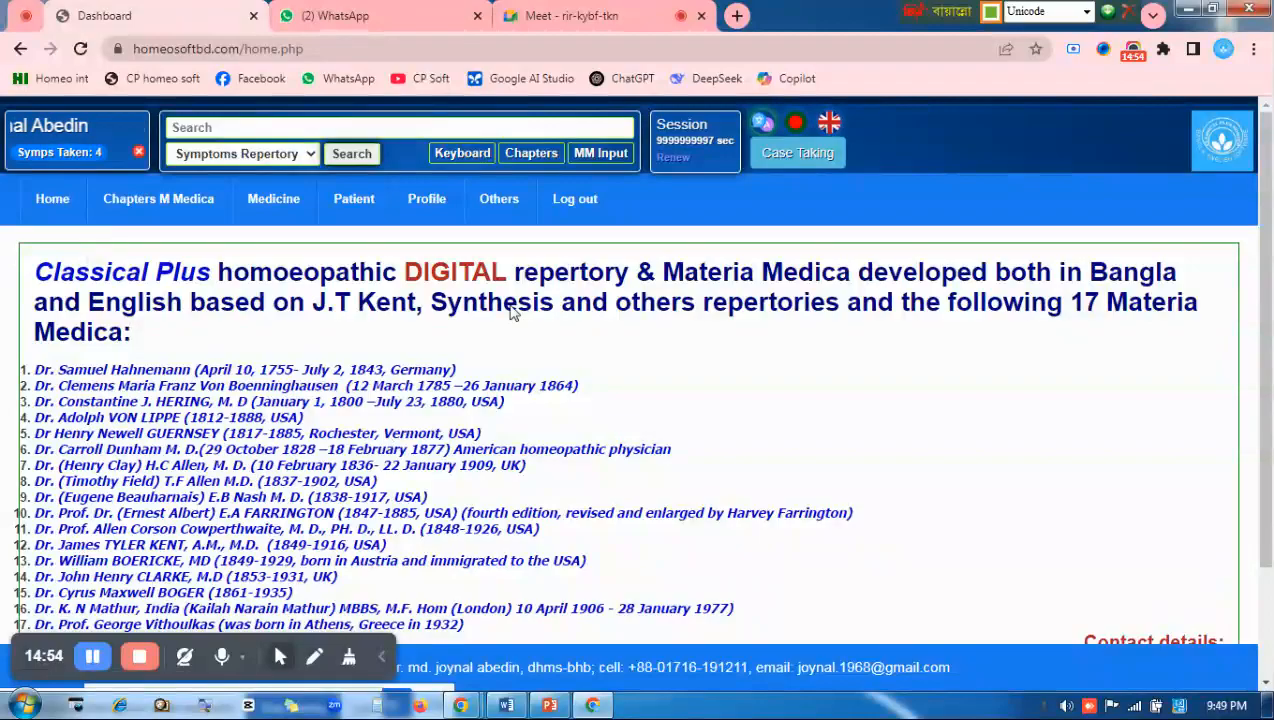
left_click(69, 152)
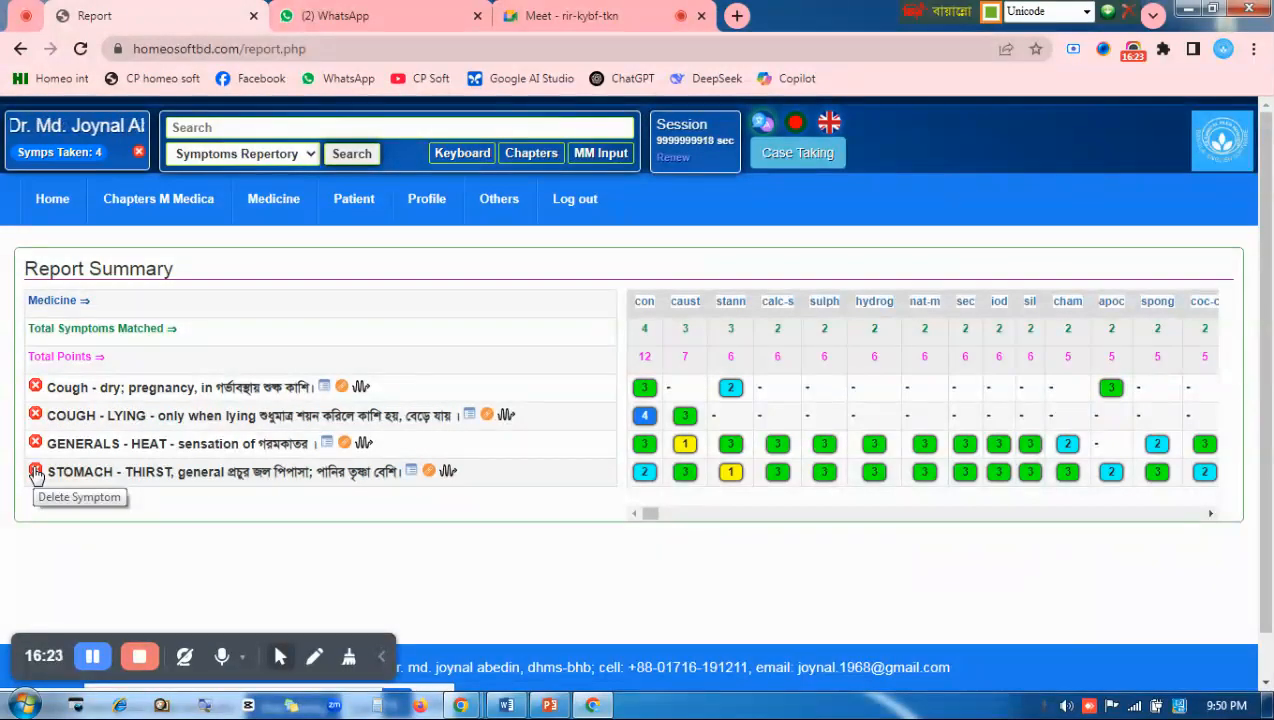
left_click(35, 472)
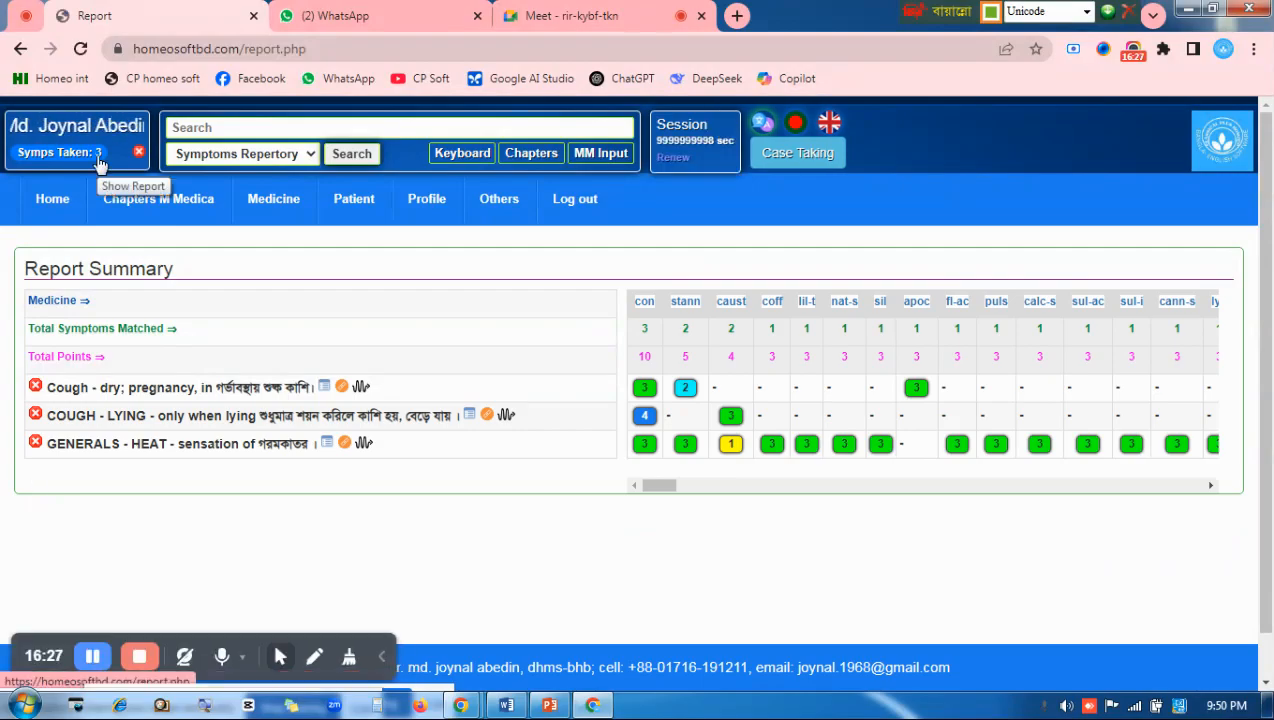
Search the Symptoms Repertory for "খিটখিটে মেজাজ Main" and take the symptom "MIND - IRRITABILITY"
left_click(229, 127)
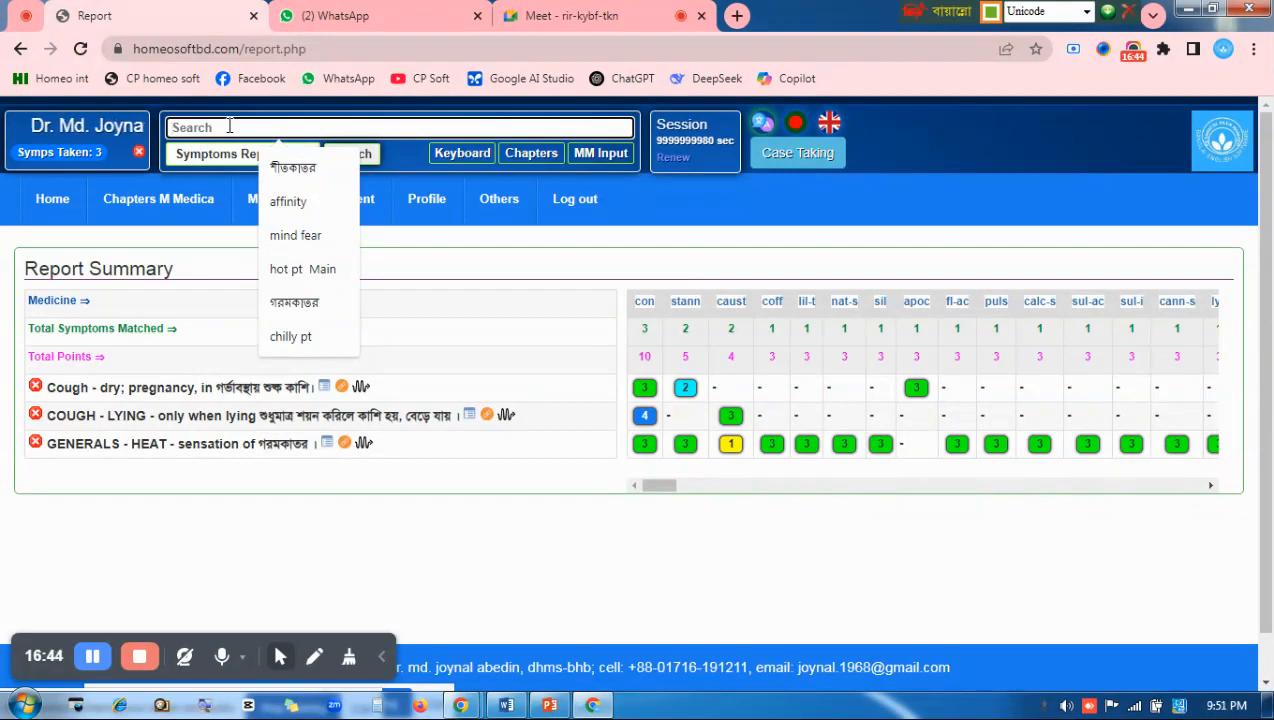
type("ঝিঝ")
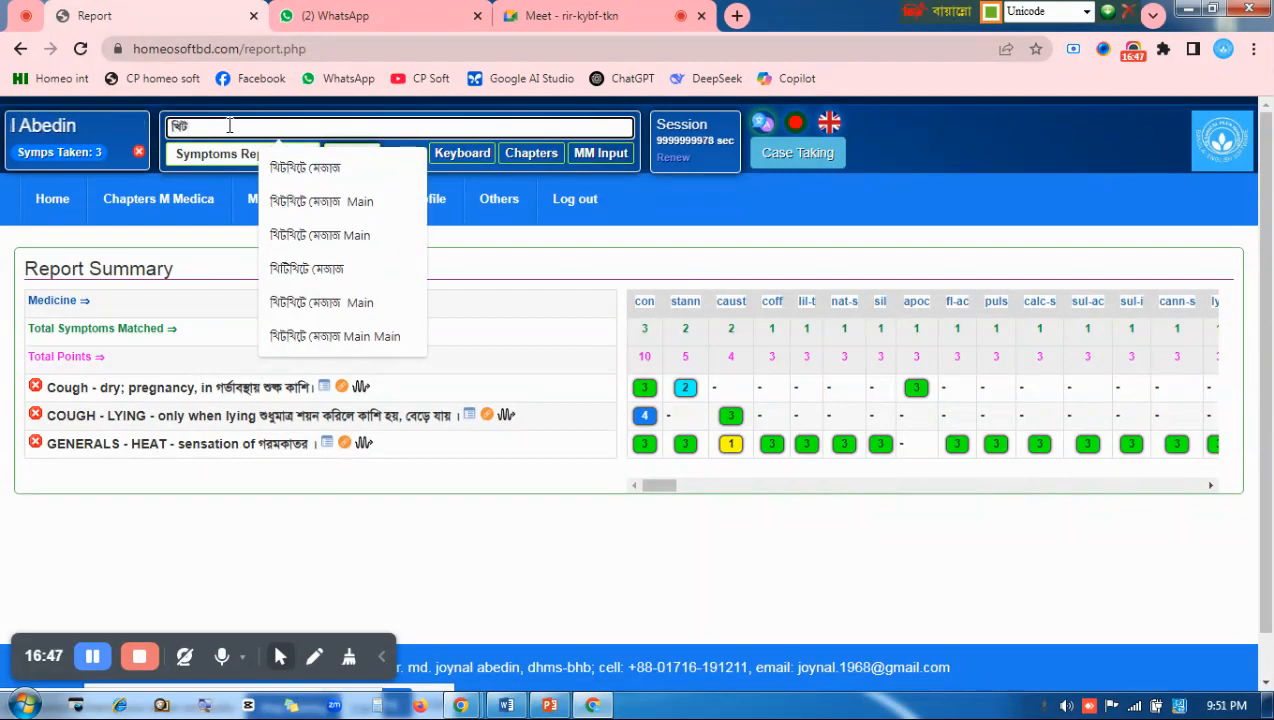
type("ি")
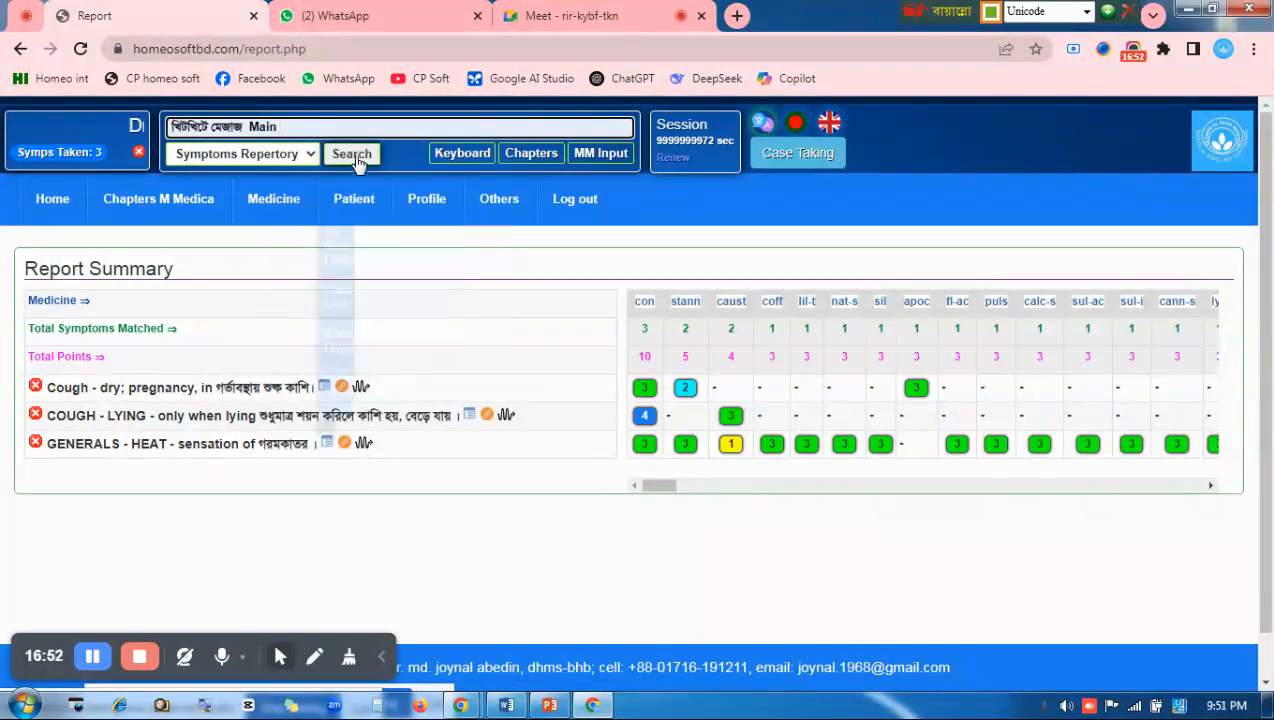
left_click(361, 157)
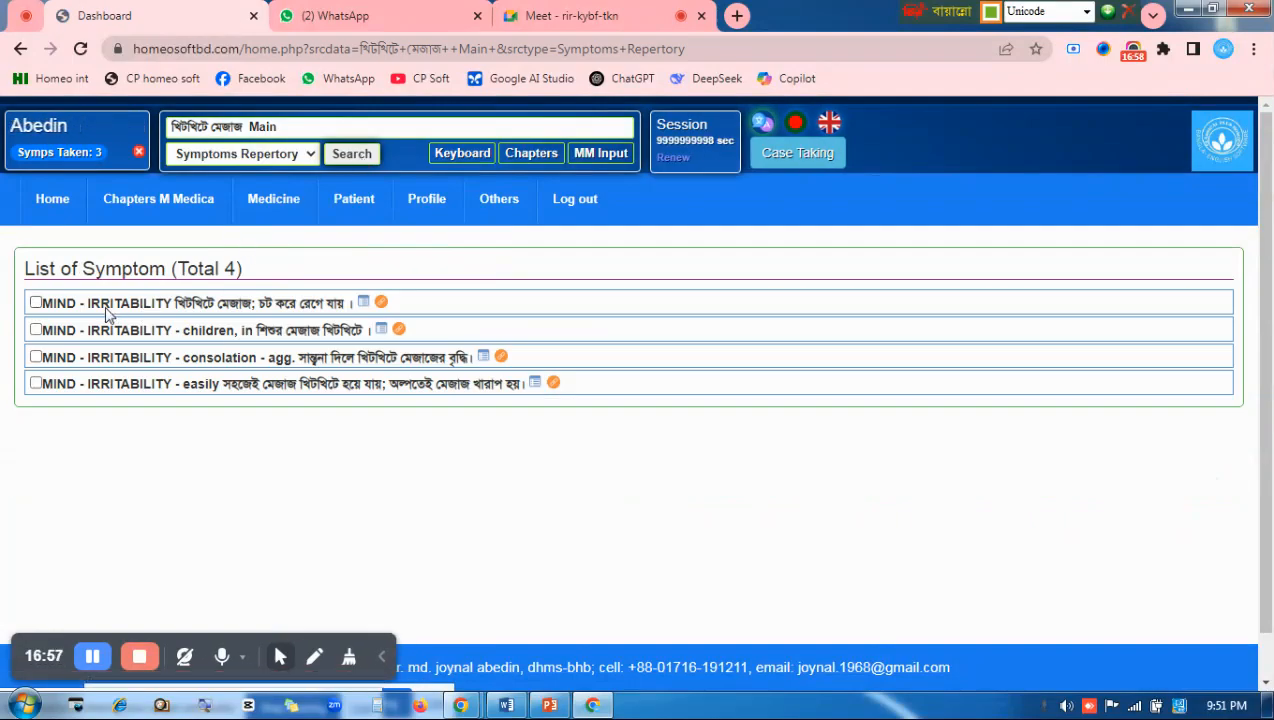
Open the report summary of the taken symptoms and, from the remedy con, open the gist of Conium Maculatum
left_click(88, 153)
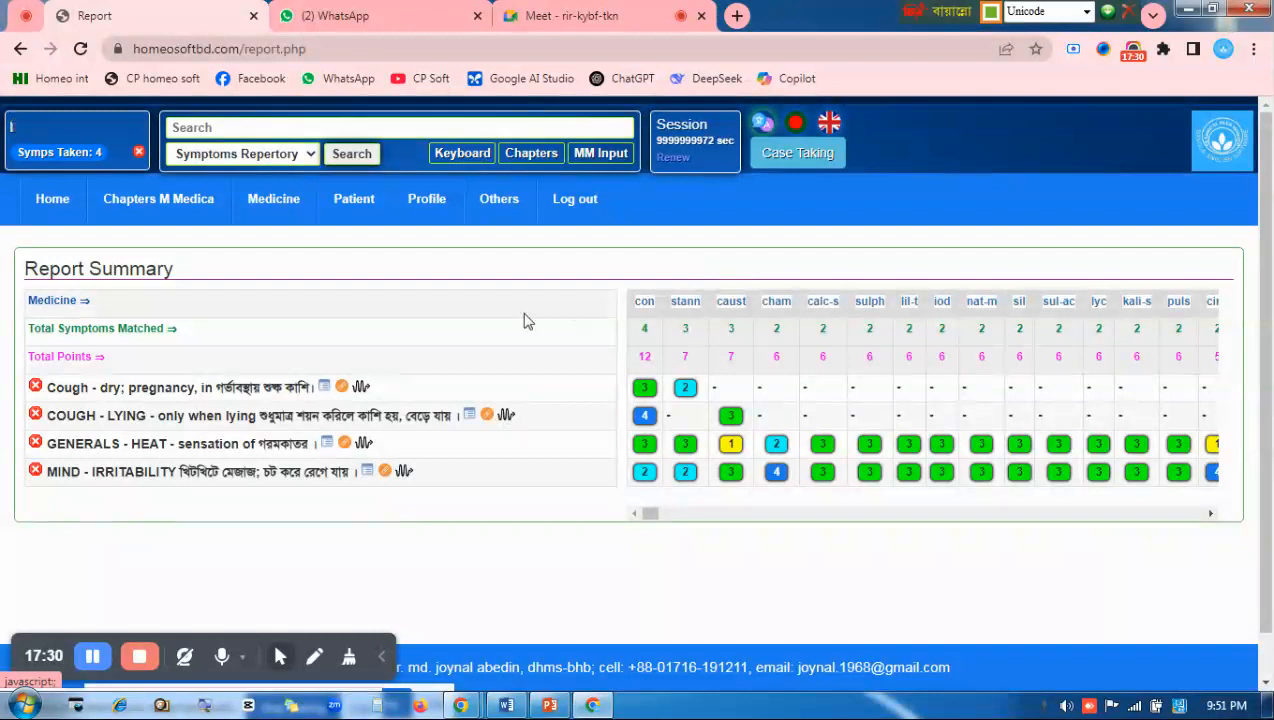
left_click(644, 308)
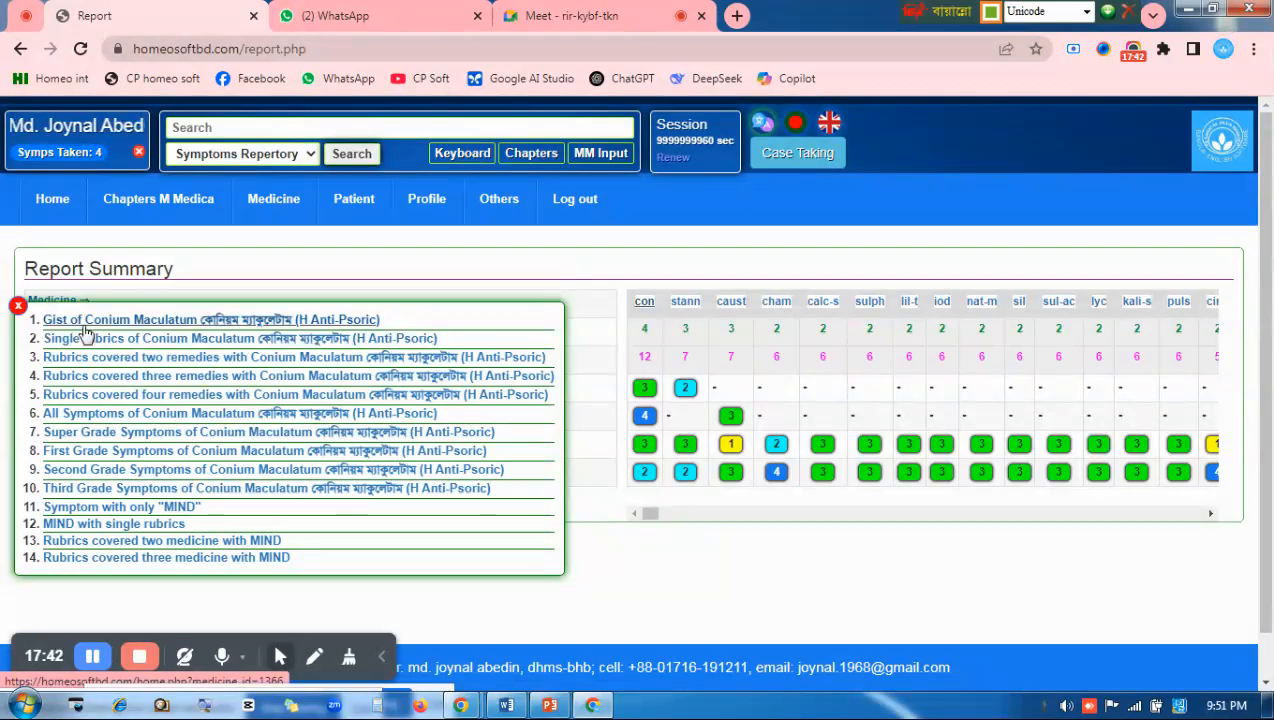
left_click(140, 321)
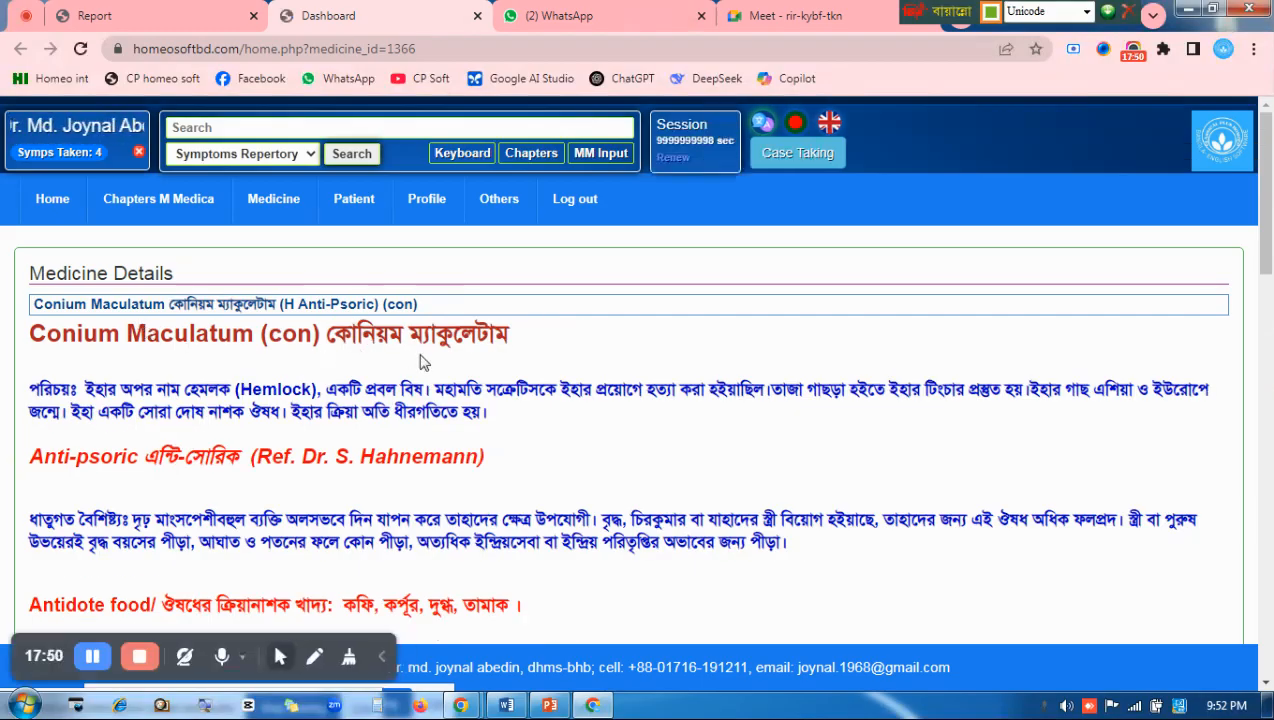
Read through the Conium Maculatum medicine details, examining its constitution, antidotes, key symptoms, thermal state, miasms and modalities
scroll(421, 366, "down", 1)
scroll(394, 368, "down", 3)
scroll(394, 368, "up", 3)
scroll(386, 366, "down", 3)
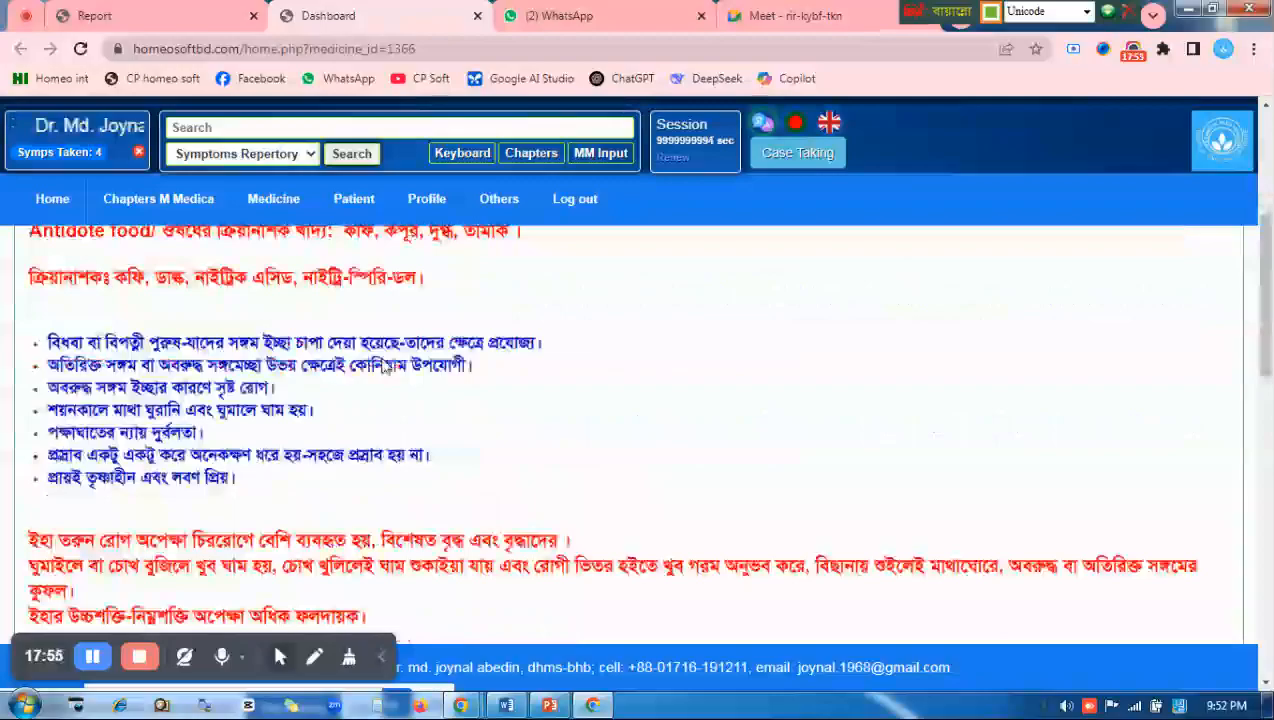
scroll(384, 366, "down", 3)
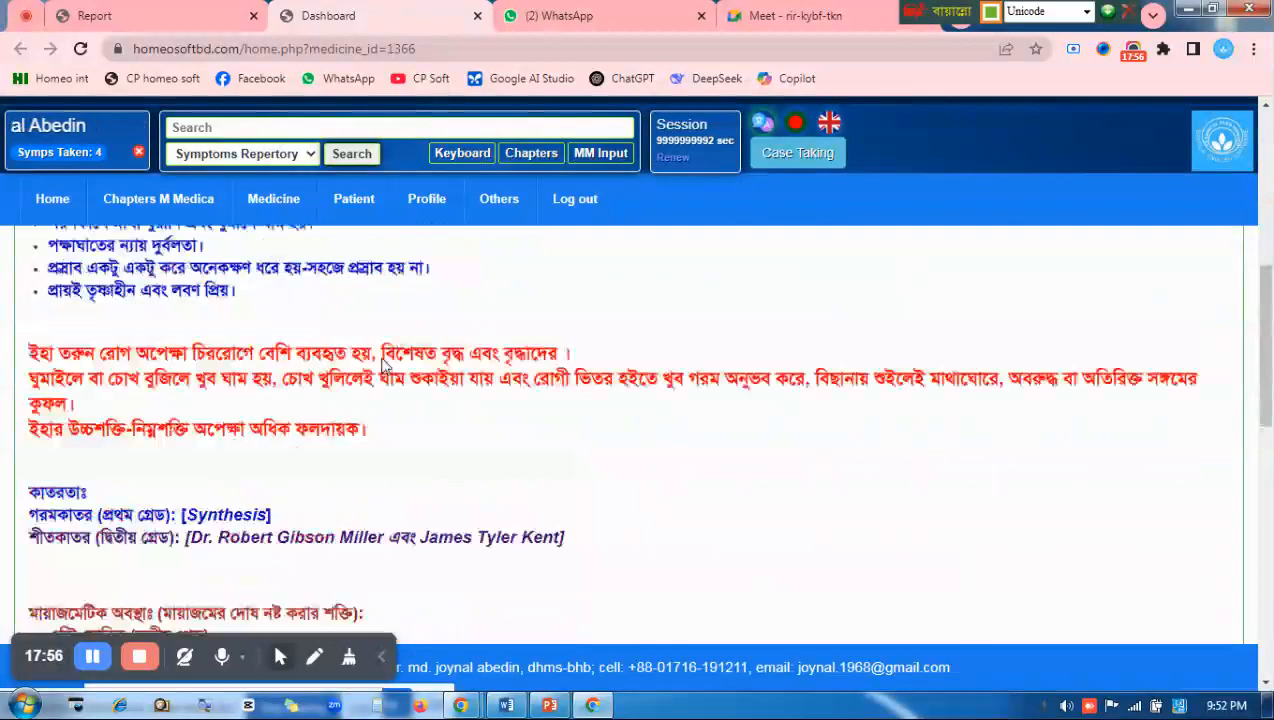
scroll(384, 366, "up", 4)
scroll(384, 366, "up", 4)
scroll(384, 366, "down", 4)
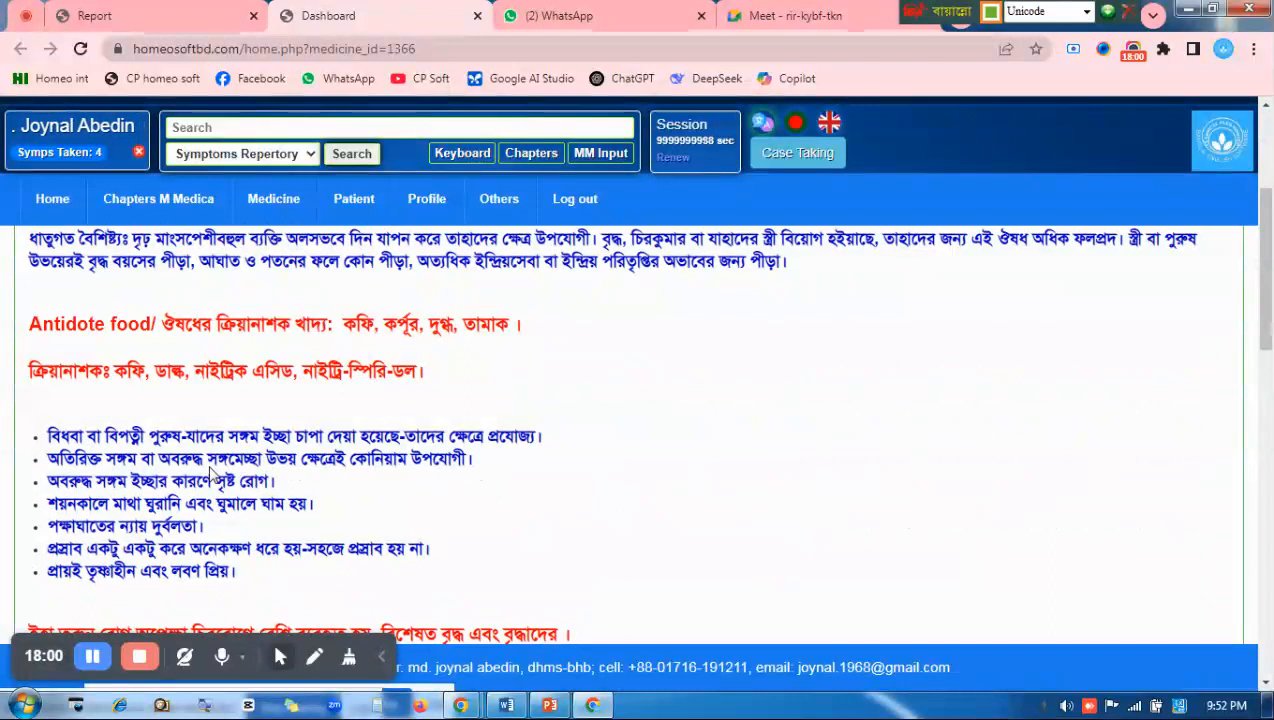
scroll(240, 535, "down", 1)
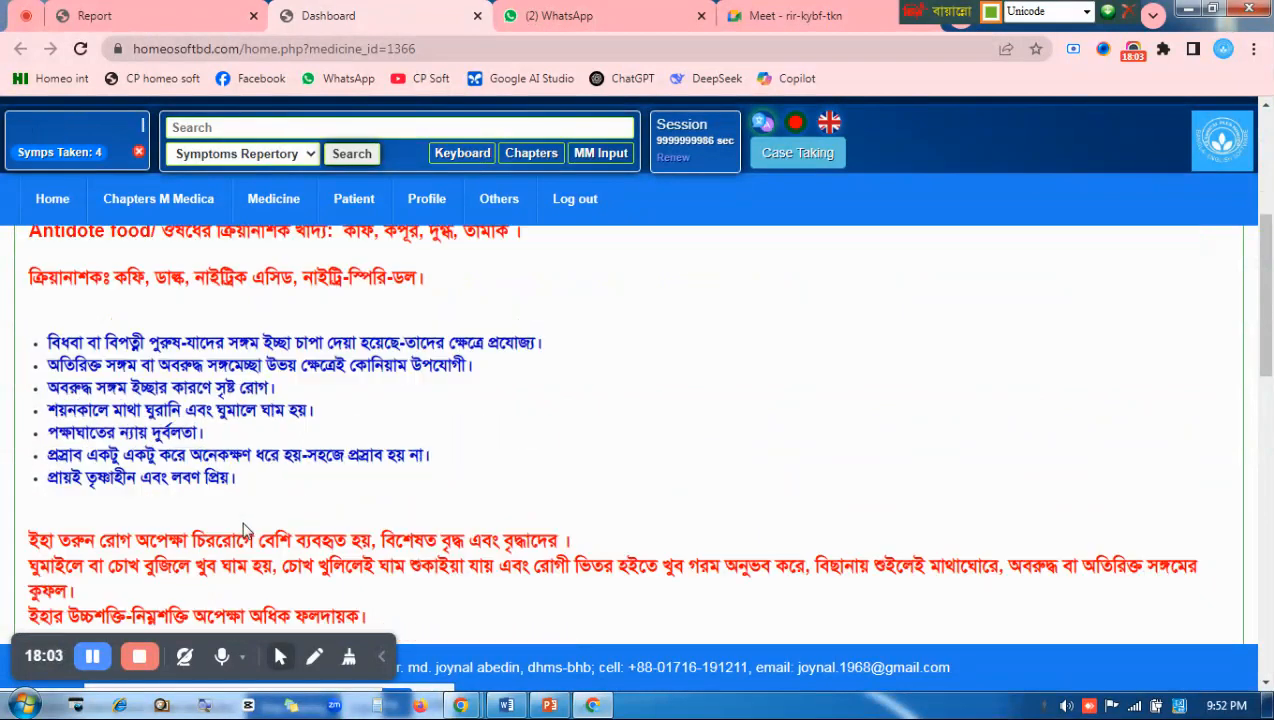
scroll(250, 418, "down", 10)
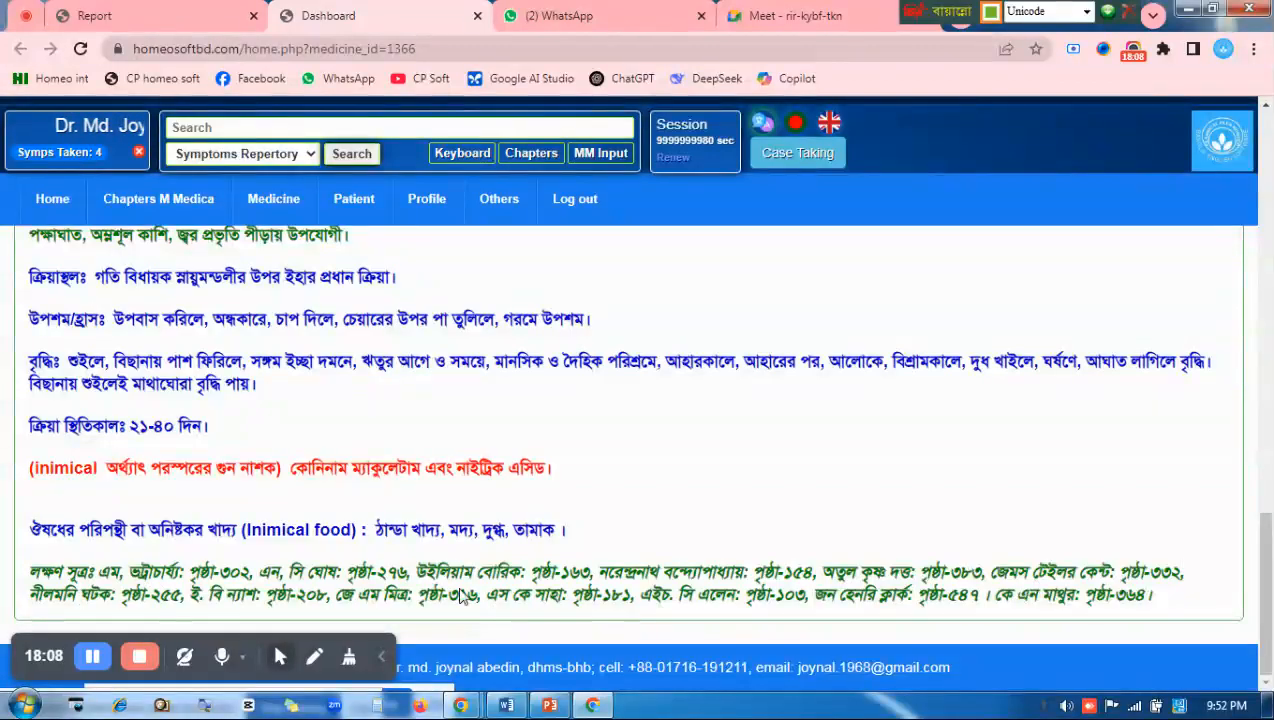
scroll(430, 535, "up", 10)
scroll(430, 535, "down", 2)
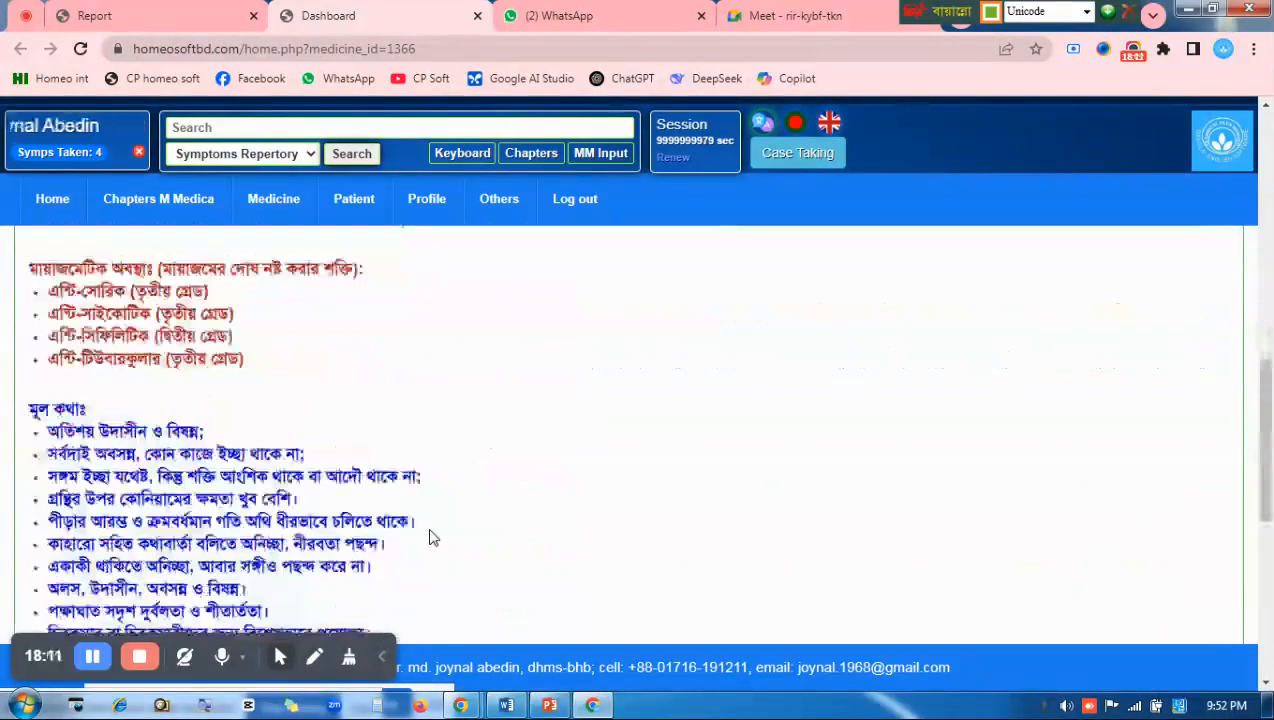
scroll(430, 538, "down", 1)
scroll(430, 538, "up", 2)
scroll(430, 538, "up", 5)
scroll(428, 520, "up", 4)
scroll(435, 500, "down", 2)
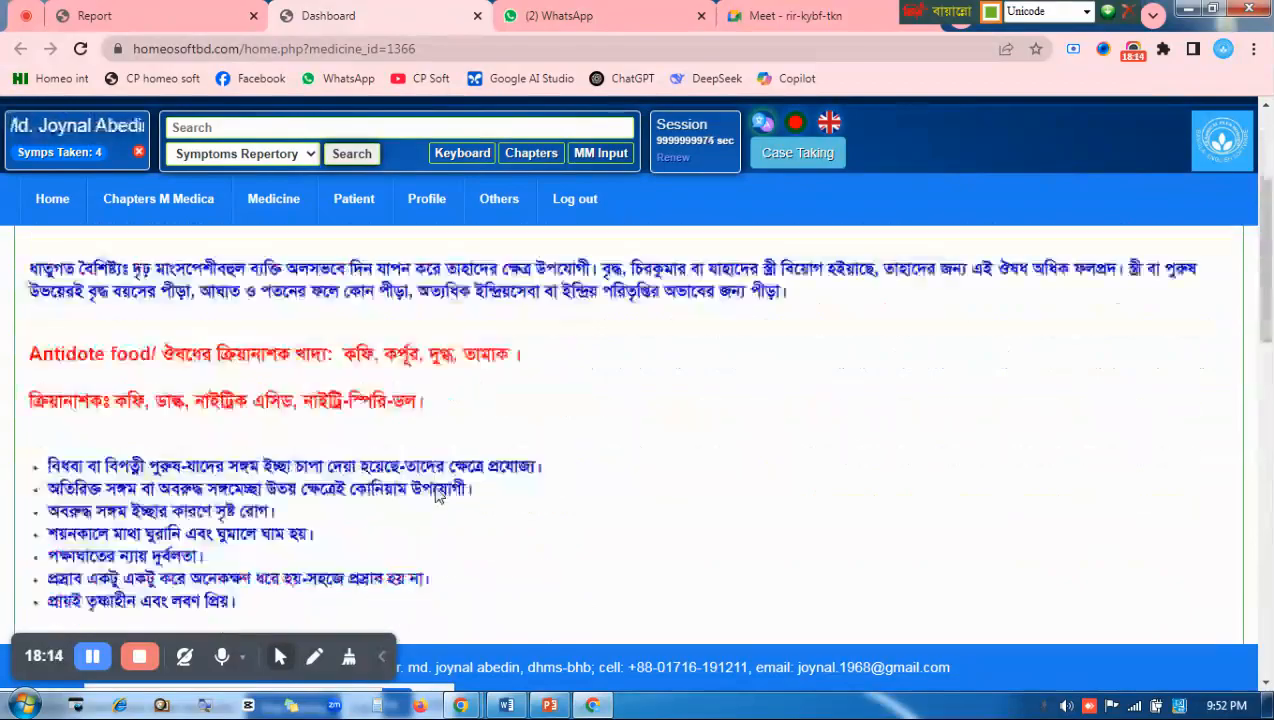
scroll(435, 495, "down", 2)
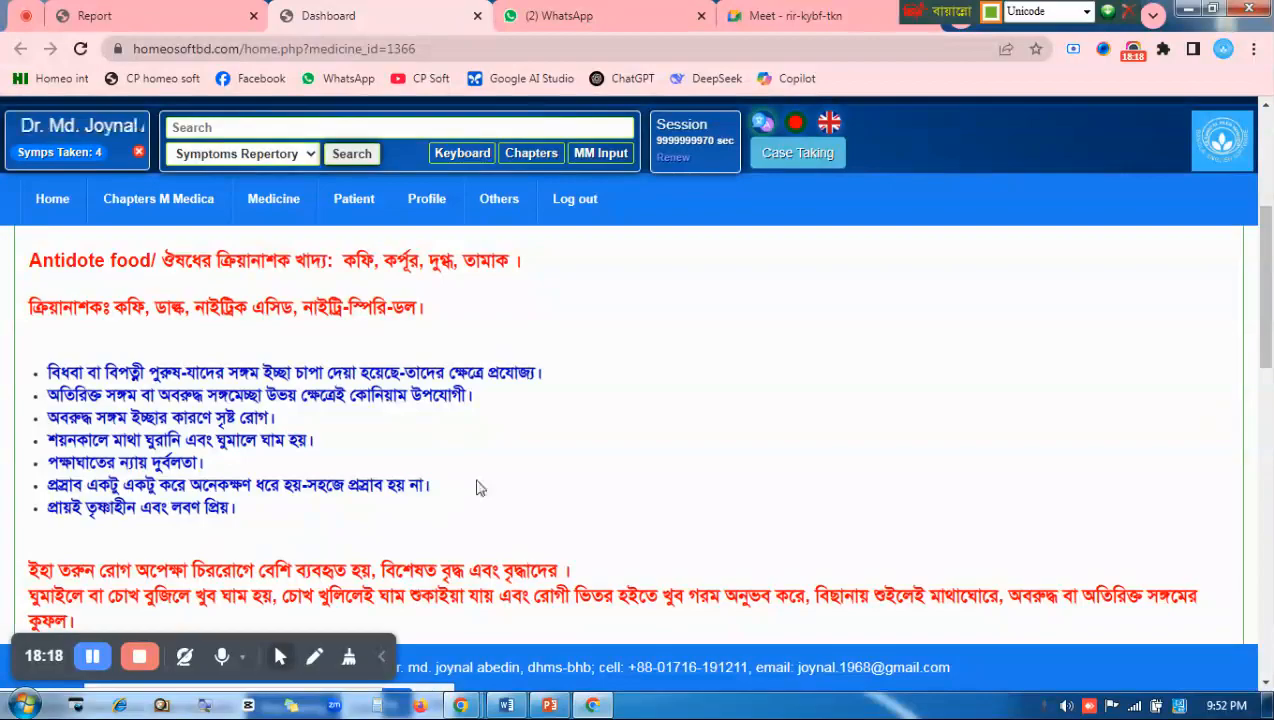
Finish viewing the Conium Maculatum gist, close it and dismiss the con remedy's options in the report summary
scroll(380, 465, "down", 3)
scroll(302, 460, "up", 3)
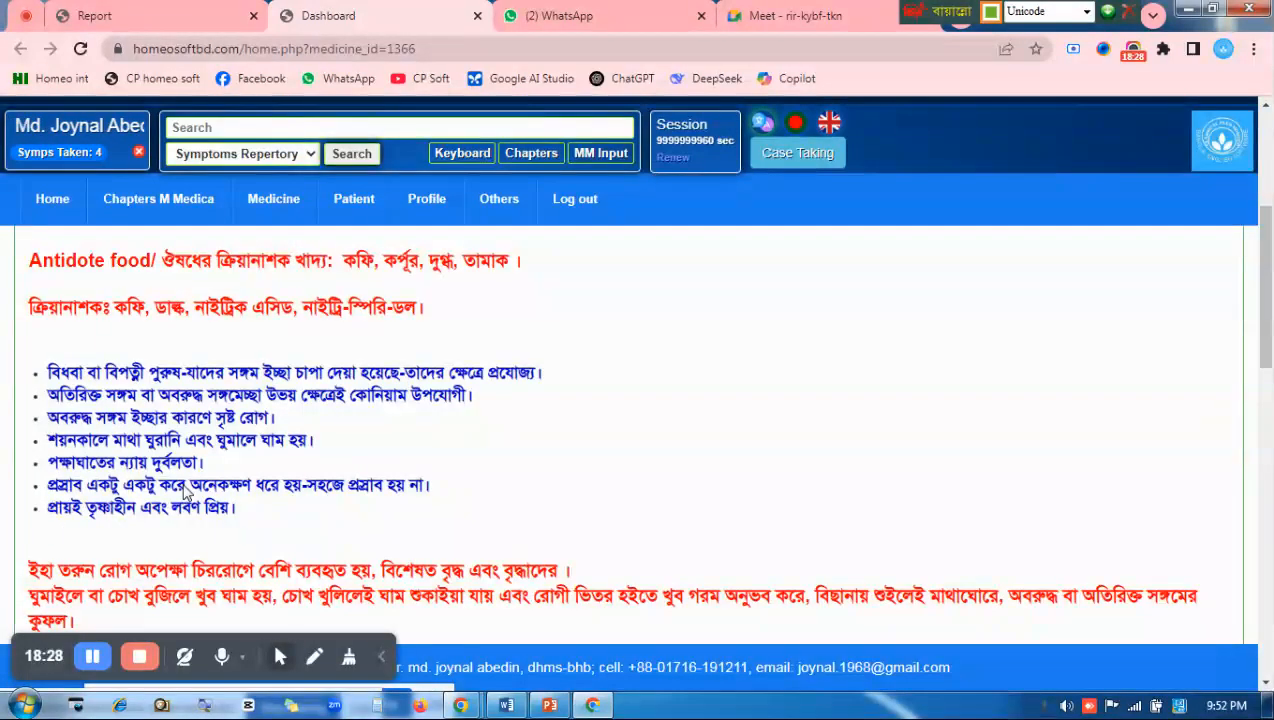
left_click(477, 17)
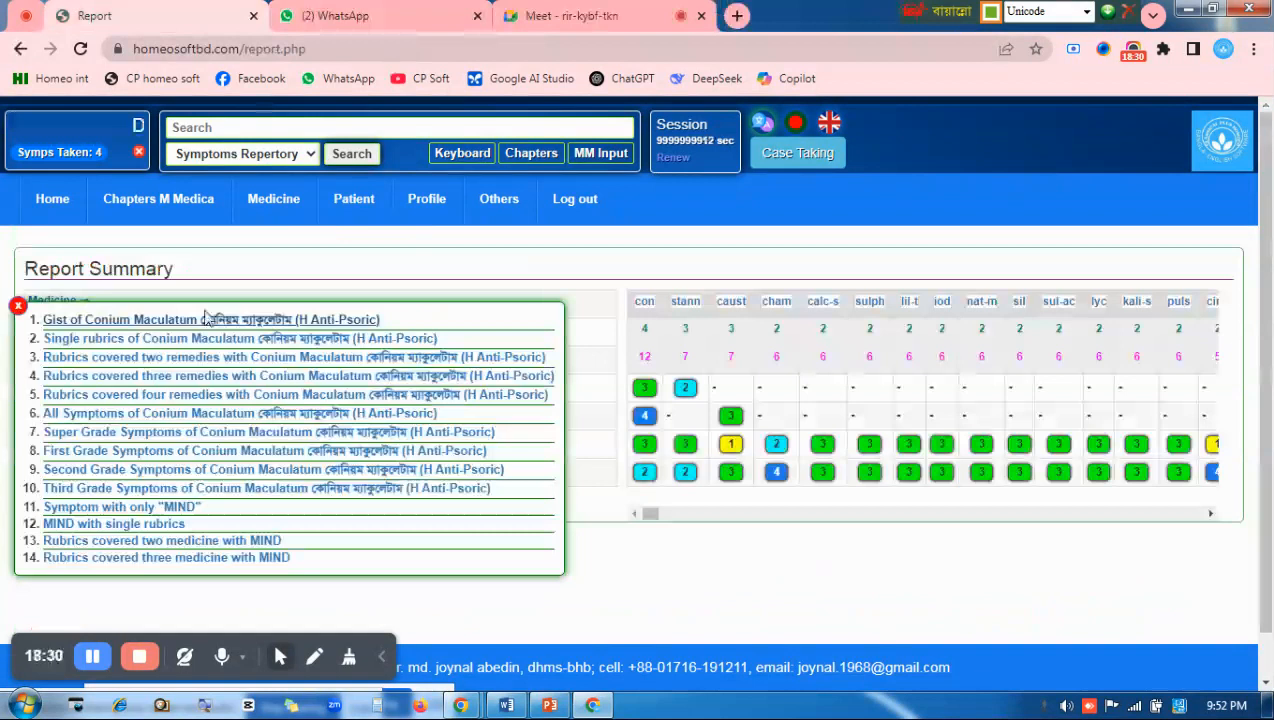
left_click(17, 308)
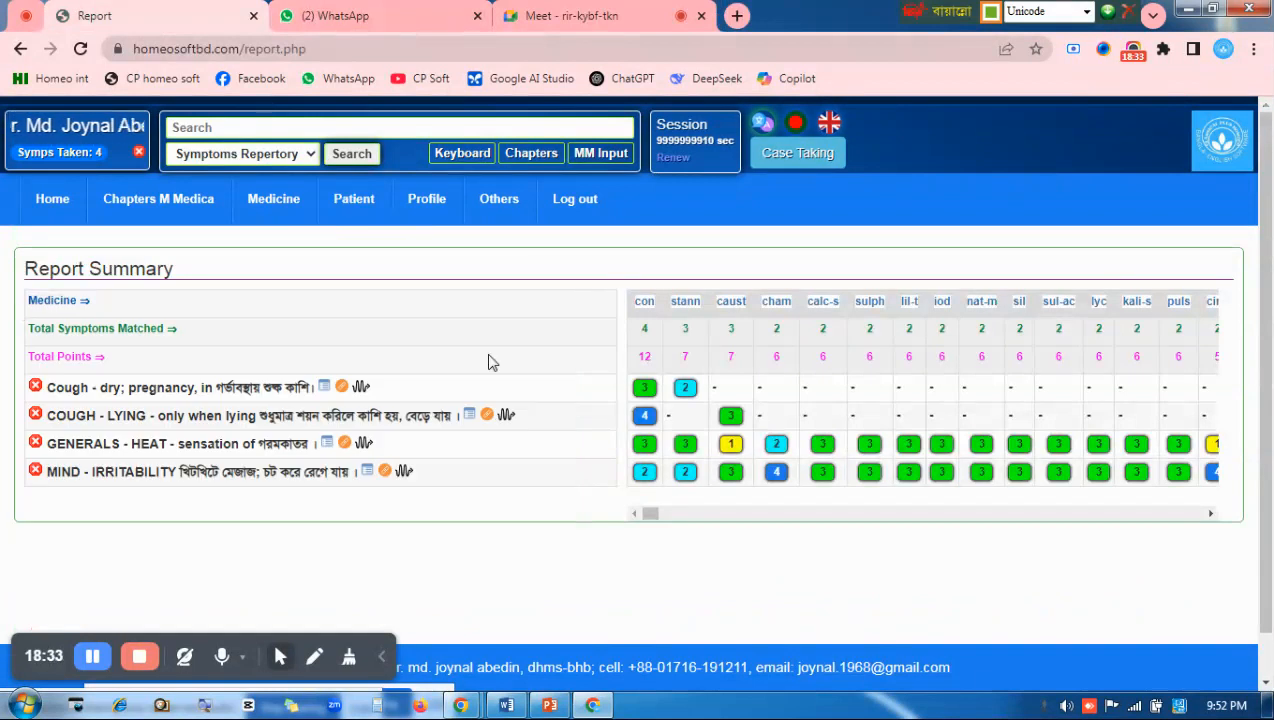
From the remedy stann, open the gist of Stannum metallicum, read its key symptoms, antidotes and modalities, and close it
left_click(686, 302)
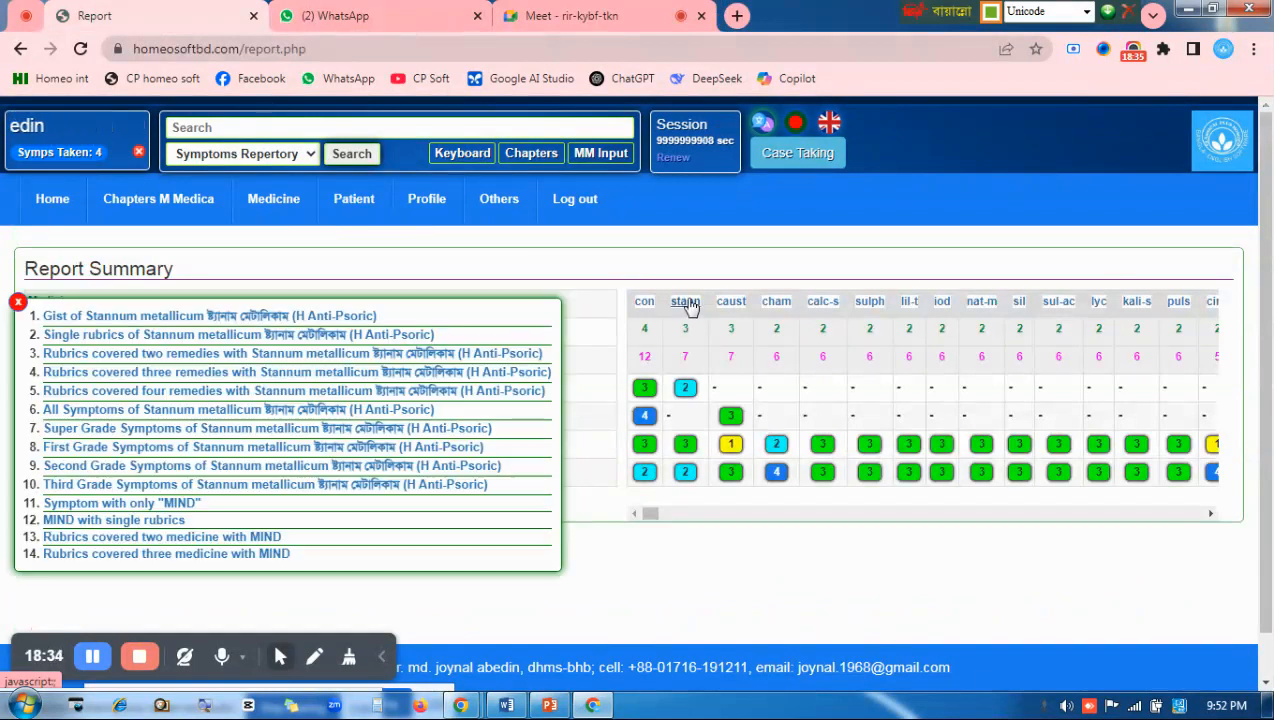
left_click(136, 317)
scroll(400, 420, "down", 5)
scroll(393, 462, "up", 1)
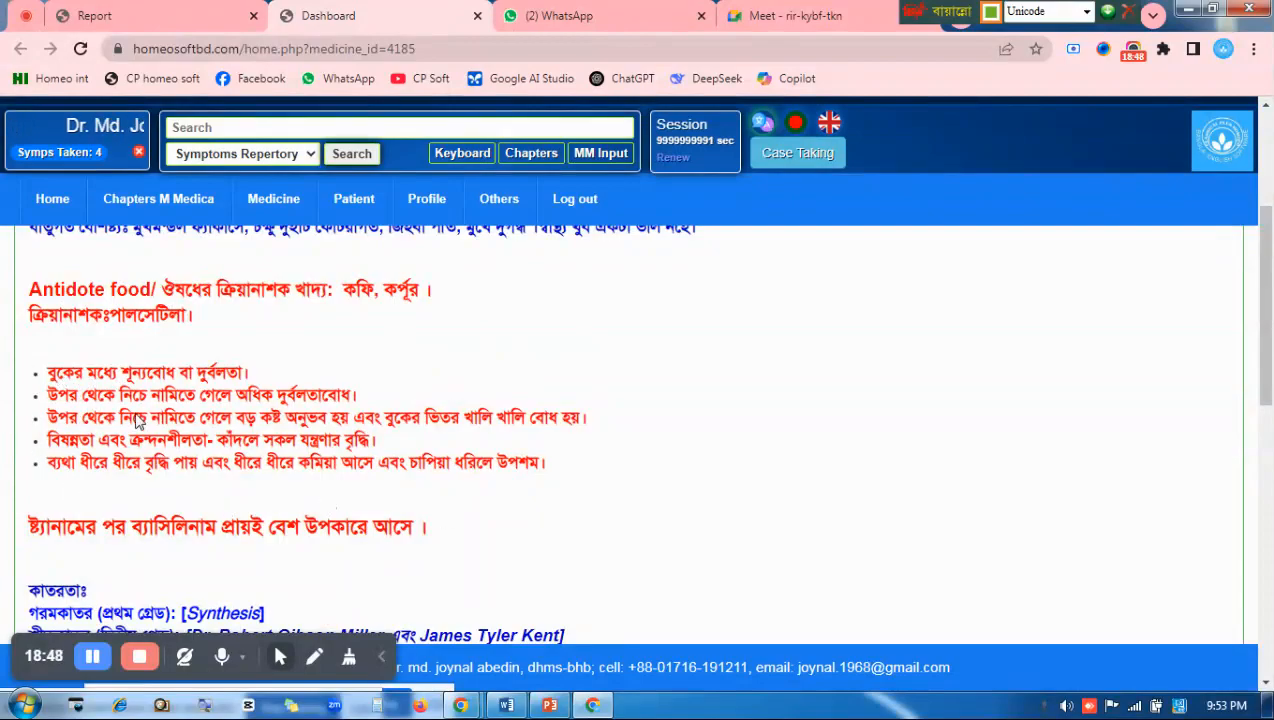
scroll(138, 420, "down", 10)
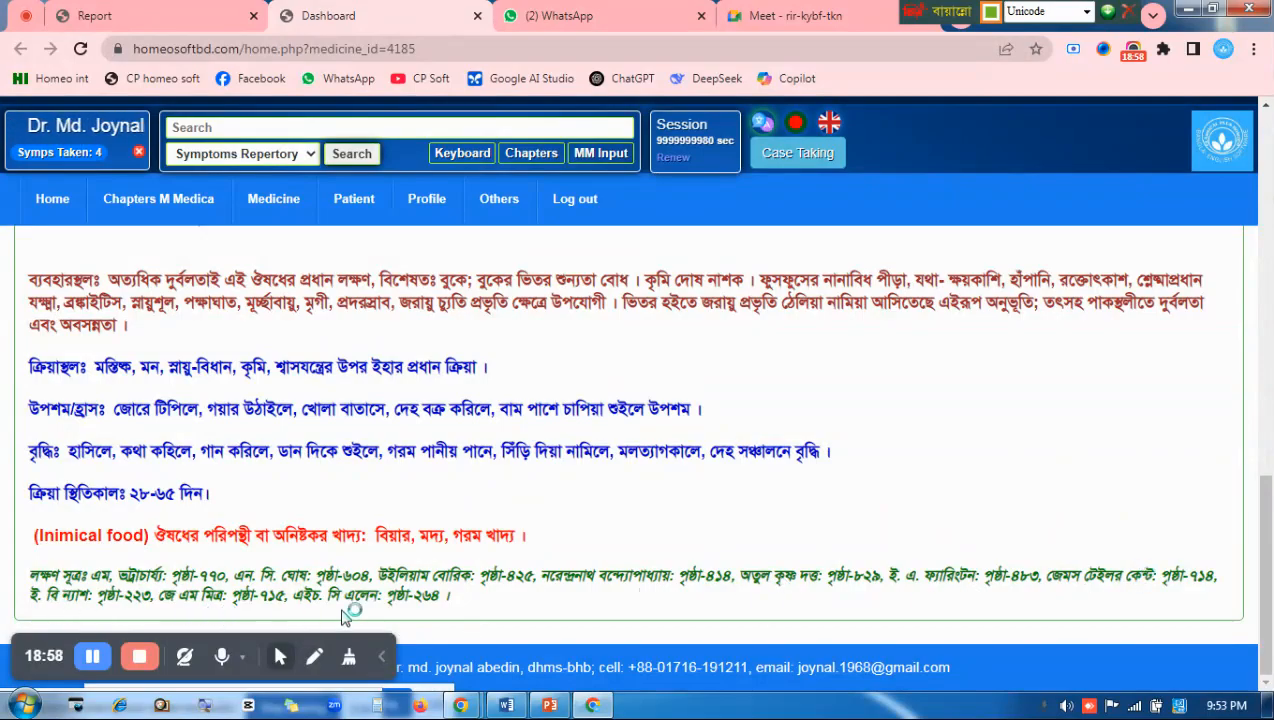
scroll(600, 541, "up", 15)
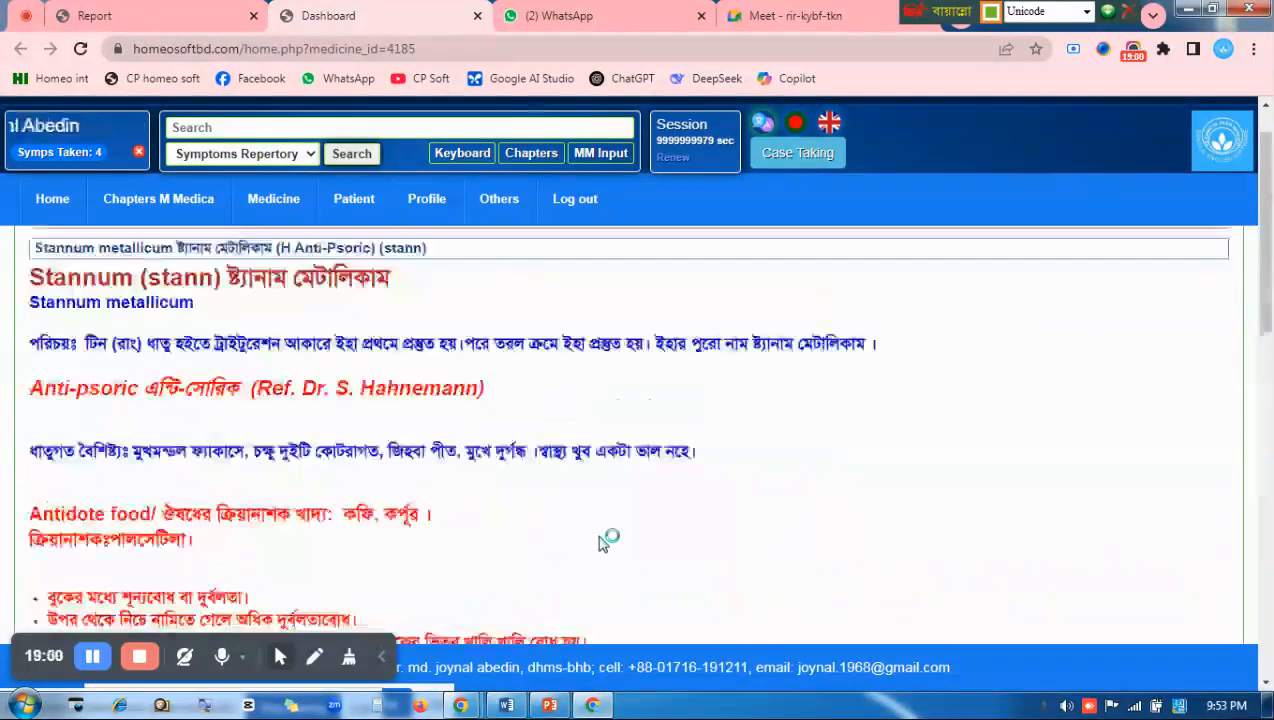
left_click(477, 16)
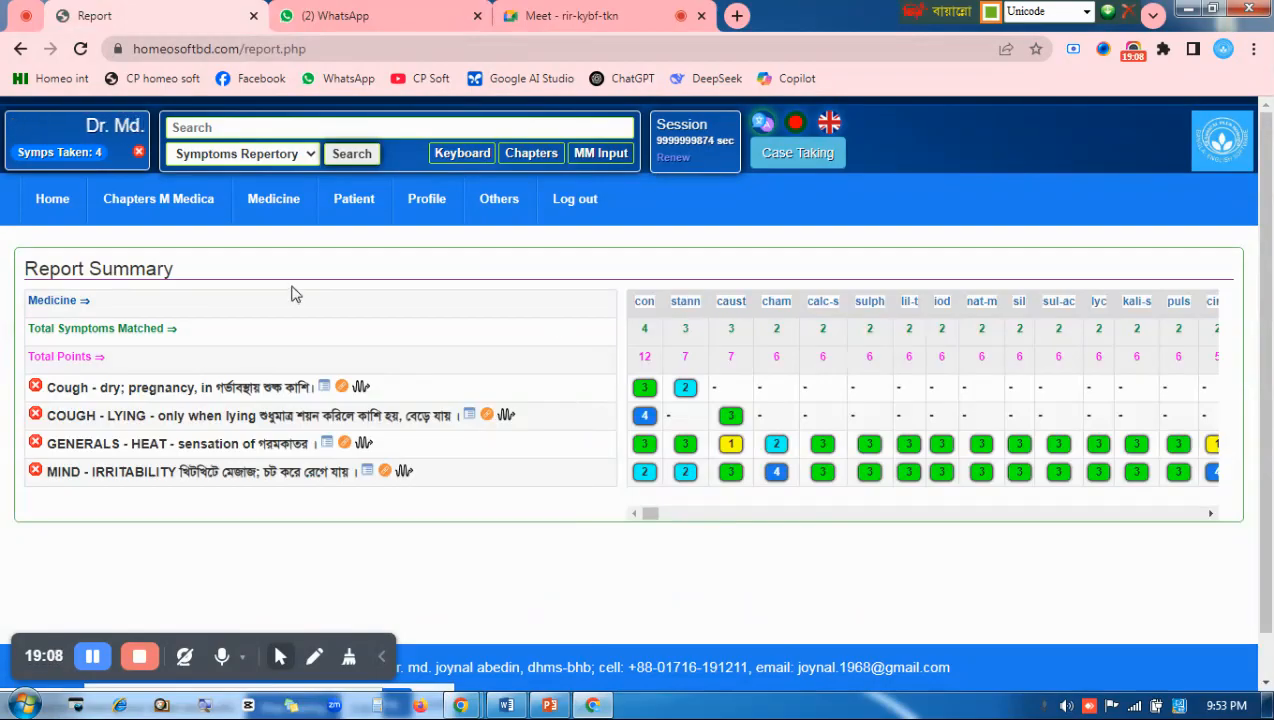
Return to the home page and search the Medicine category for "সিপিয়া"
left_click(52, 200)
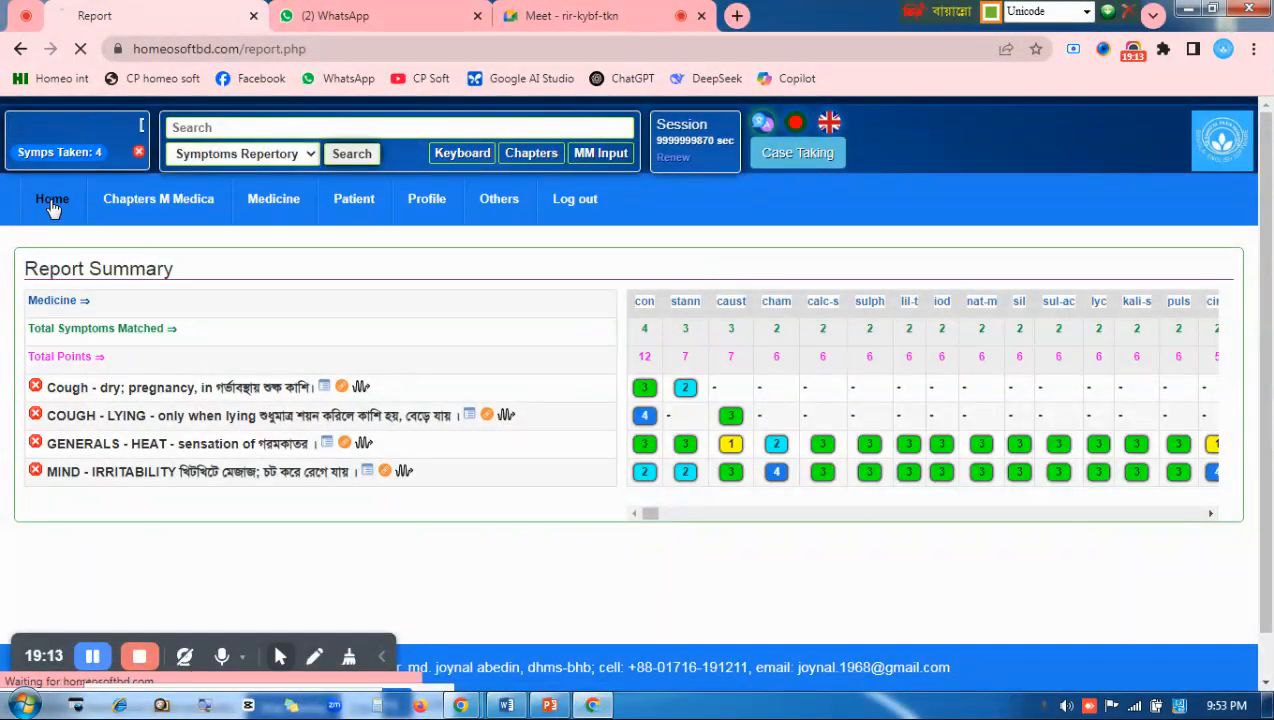
left_click(252, 155)
left_click(224, 189)
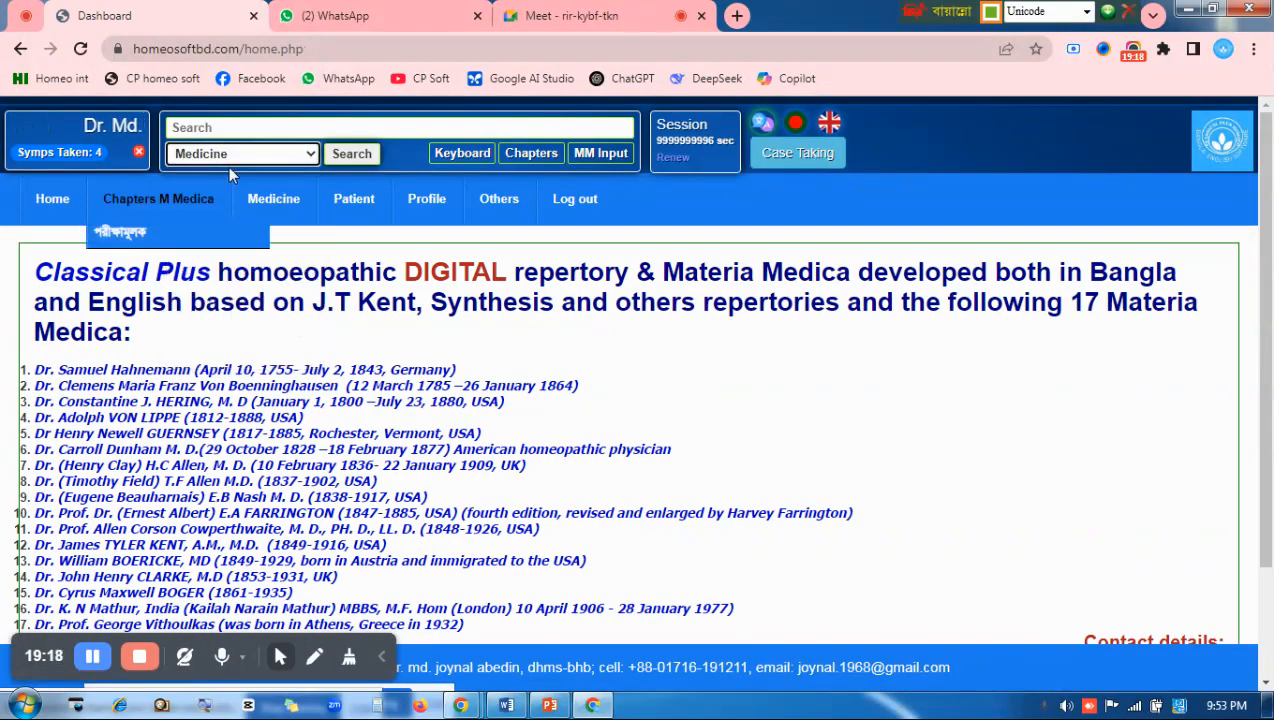
left_click(243, 130)
type("সিপিয়া")
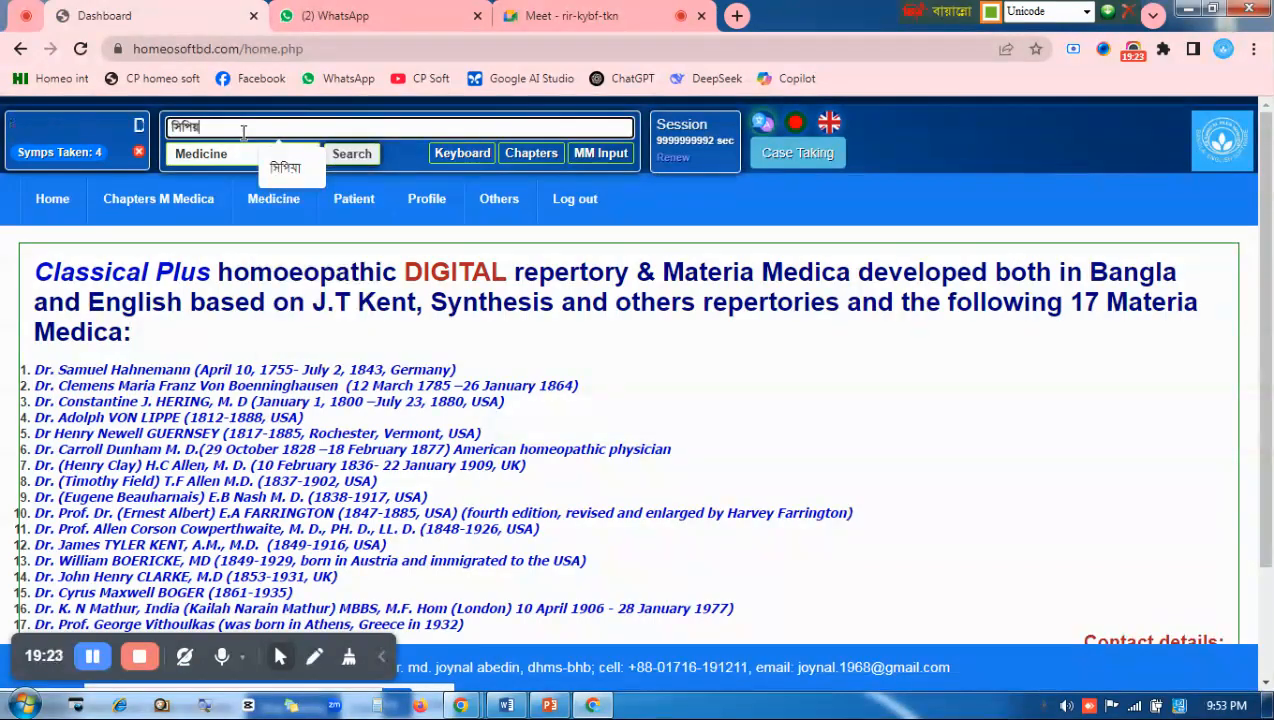
left_click(289, 170)
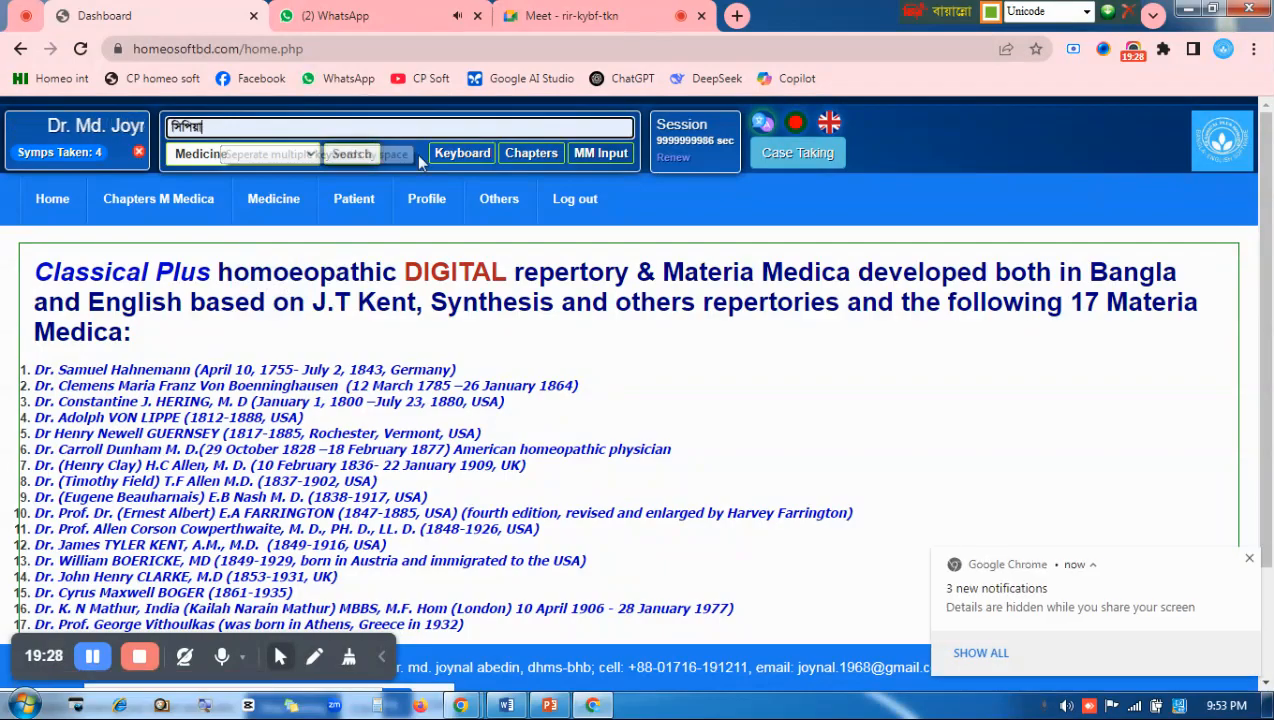
left_click(352, 156)
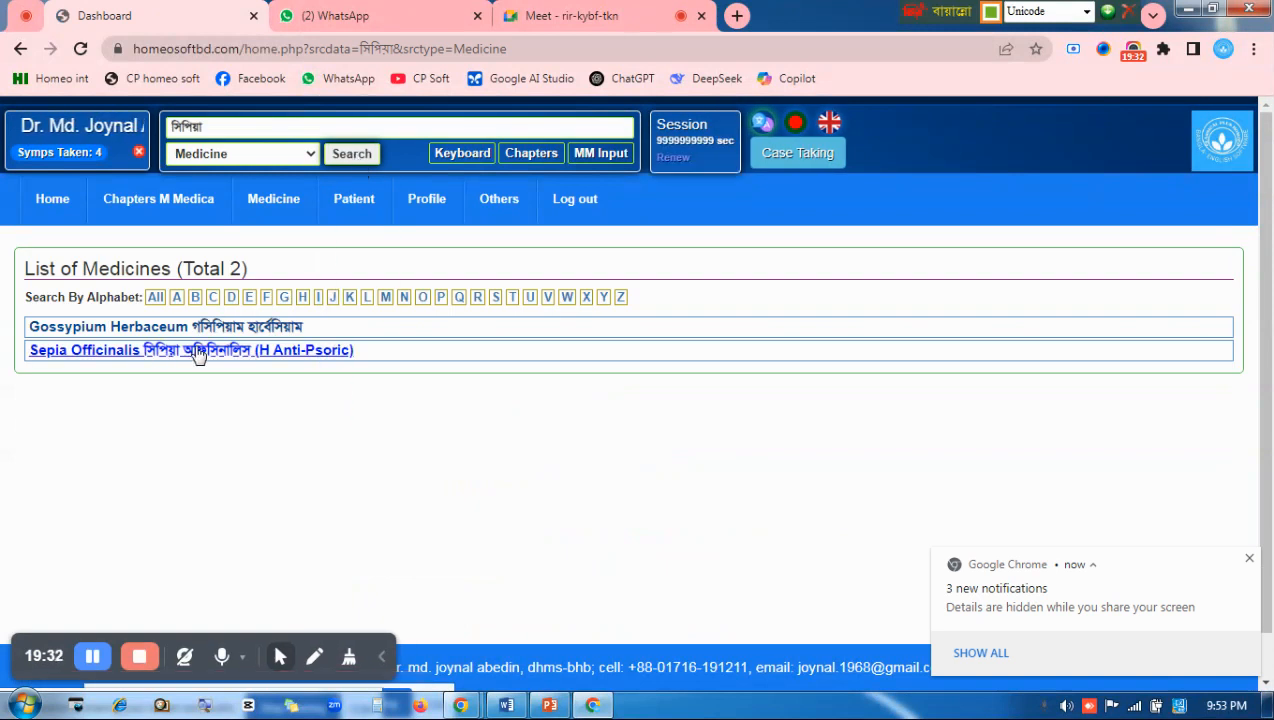
Open the gist of Sepia Officinalis, read its antidotes, inimical foods, key symptoms and pregnancy caution, and close it
left_click(208, 352)
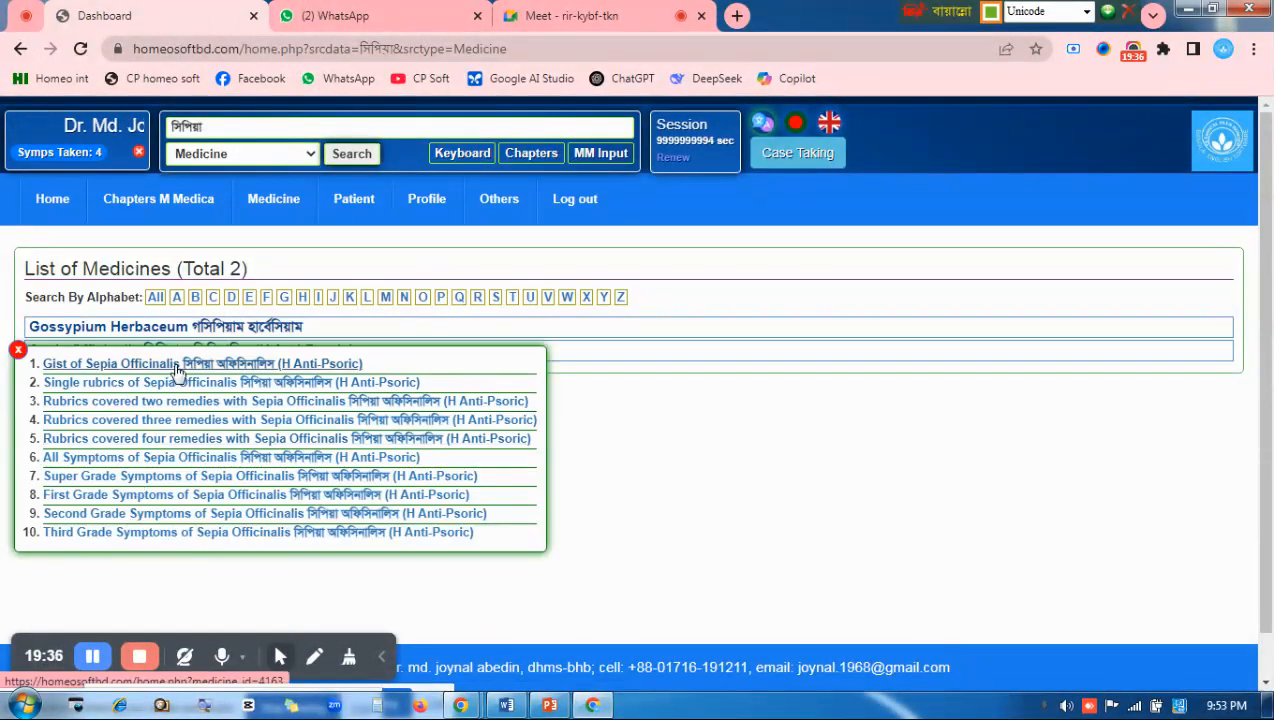
left_click(178, 365)
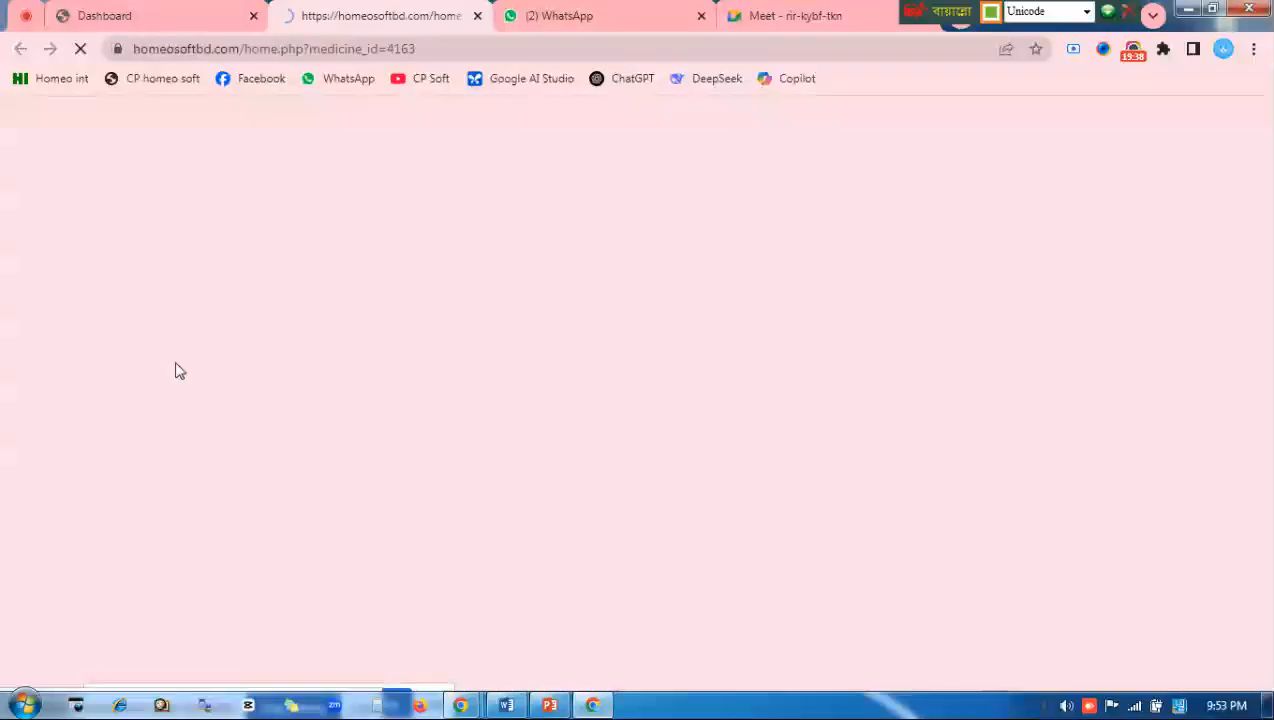
scroll(335, 398, "down", 5)
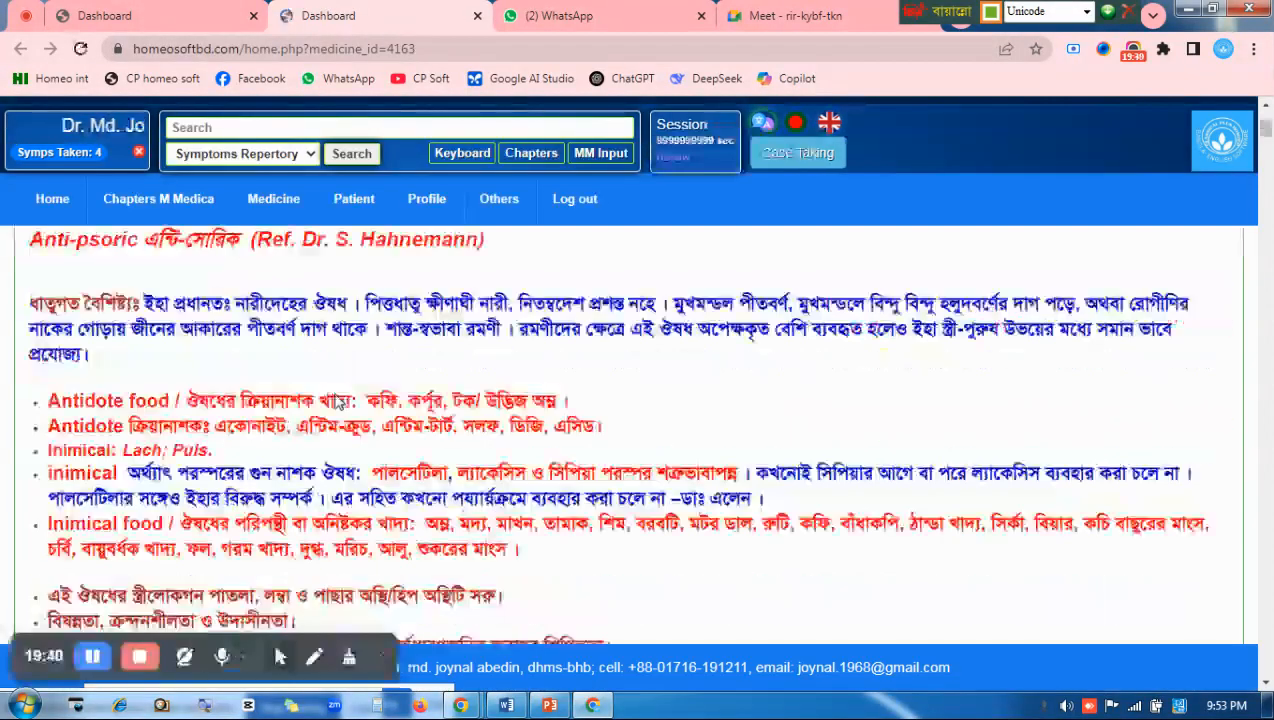
scroll(335, 398, "down", 1)
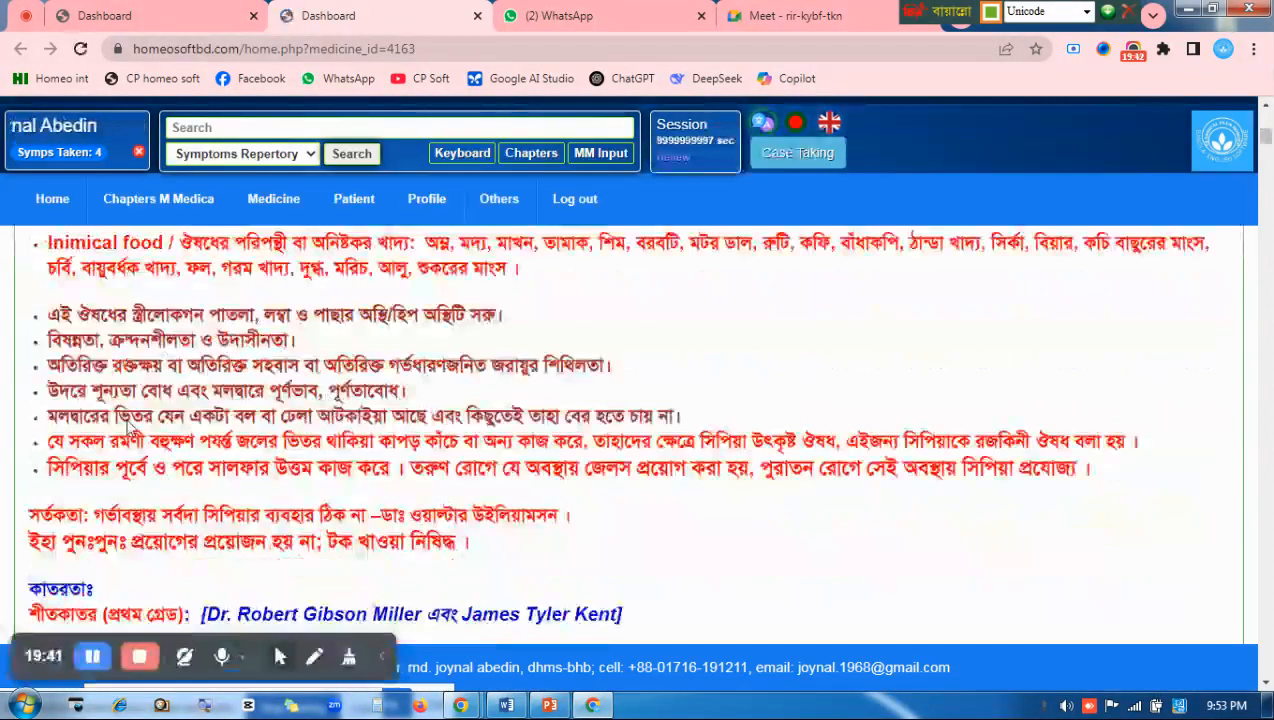
scroll(150, 425, "up", 2)
key("ctrl+w")
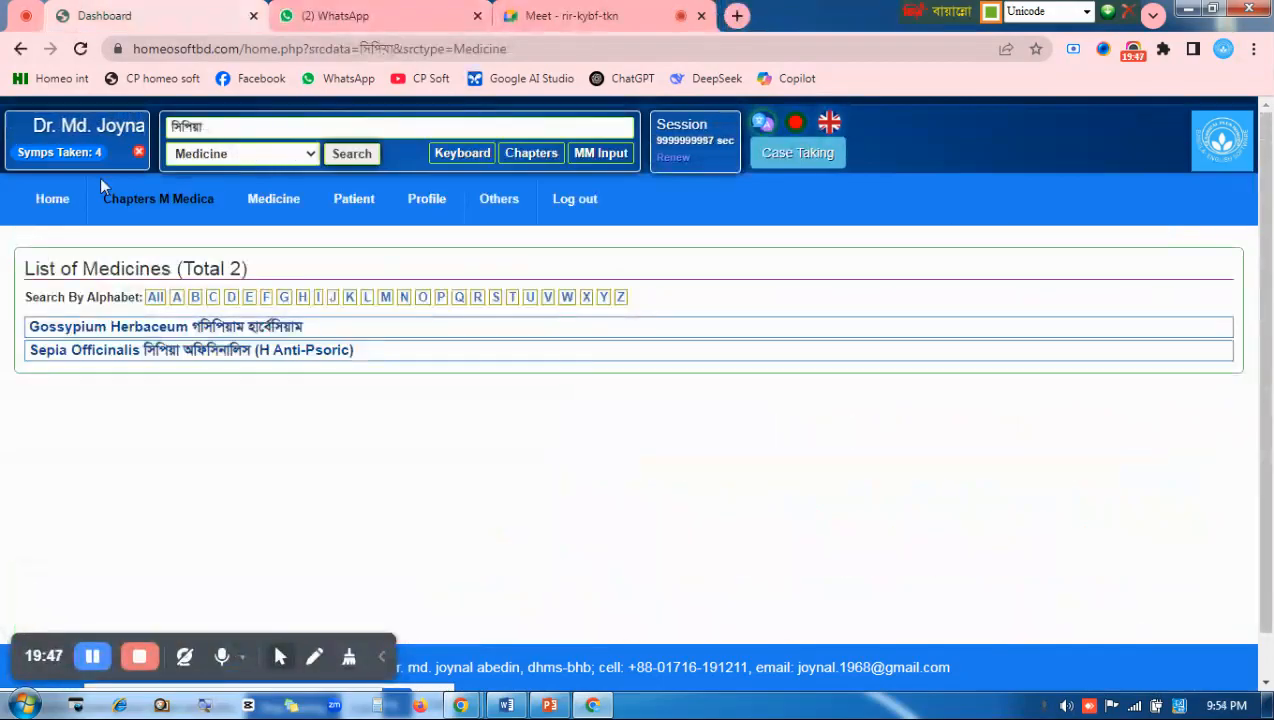
Open a Case Taking form from the home page and fill in the patient's name and cell phone number
left_click(52, 200)
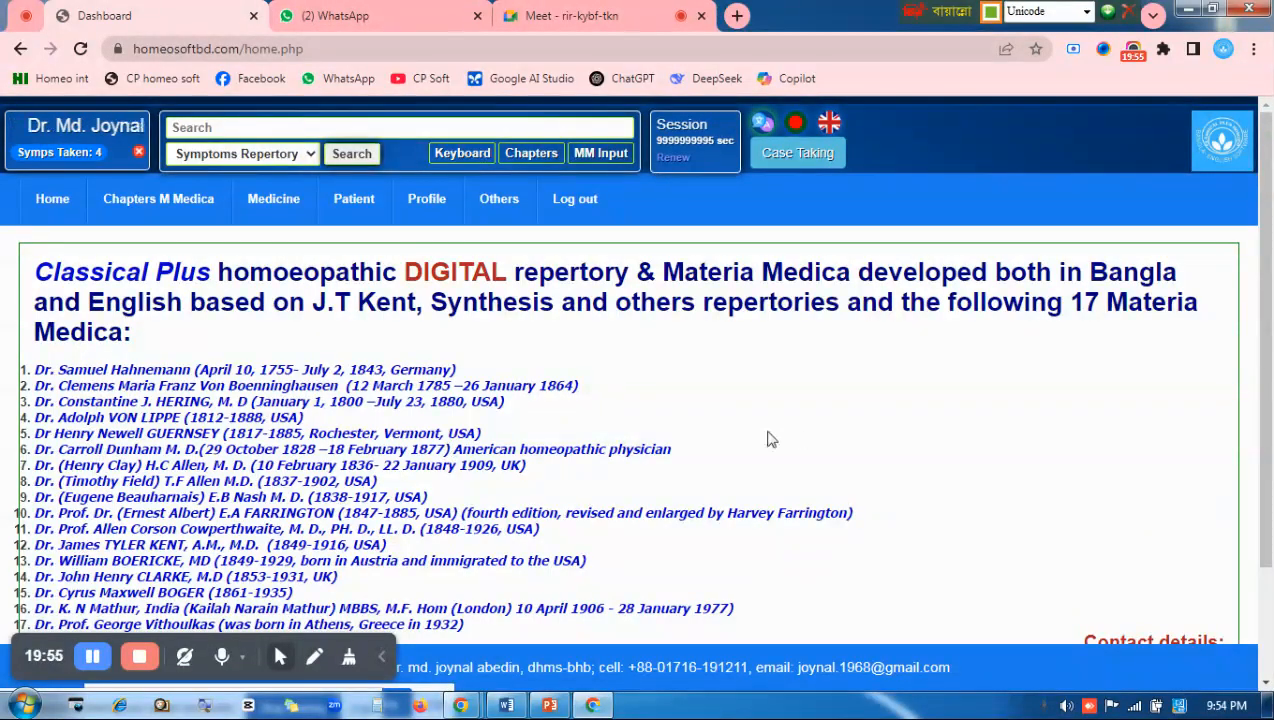
left_click(810, 156)
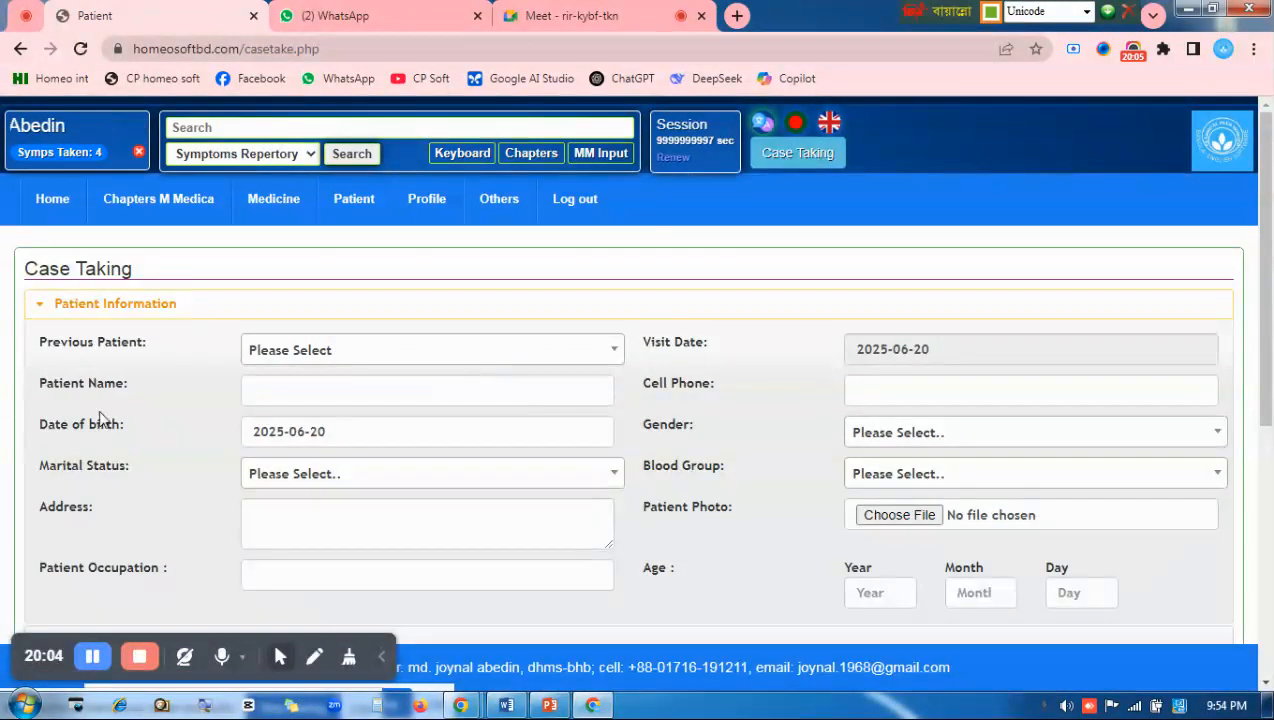
left_click(290, 389)
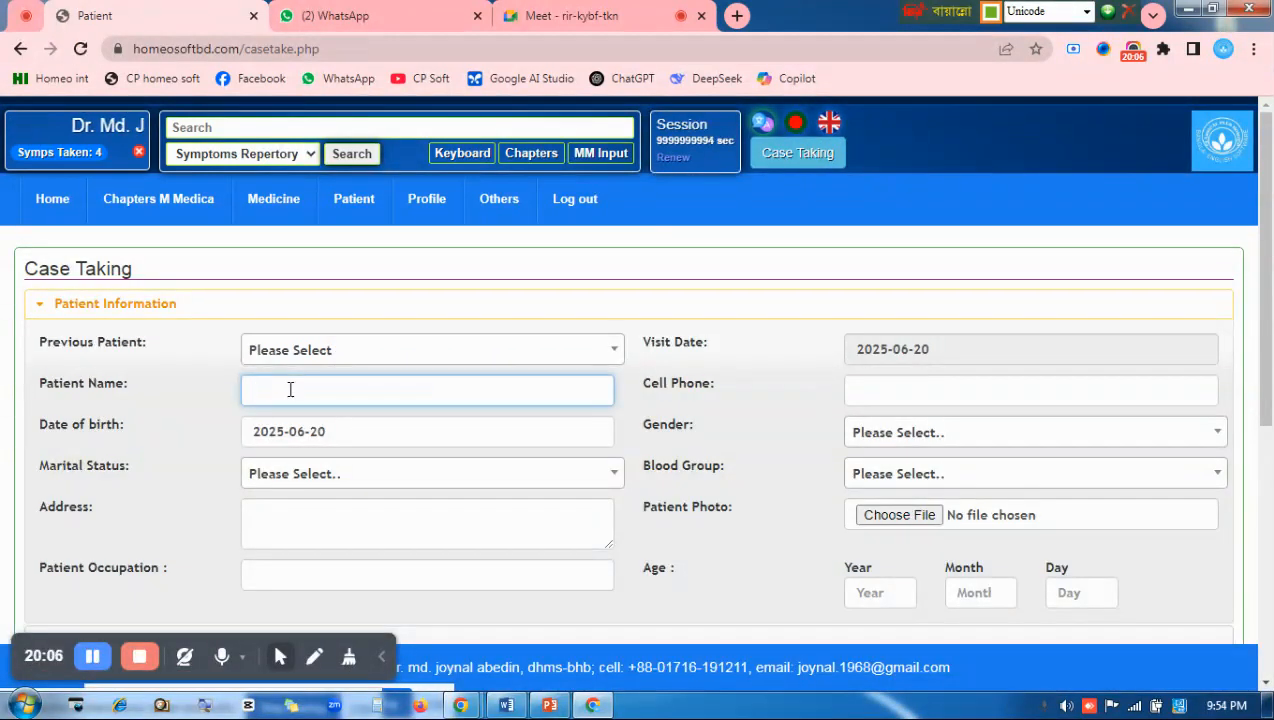
left_click(290, 389)
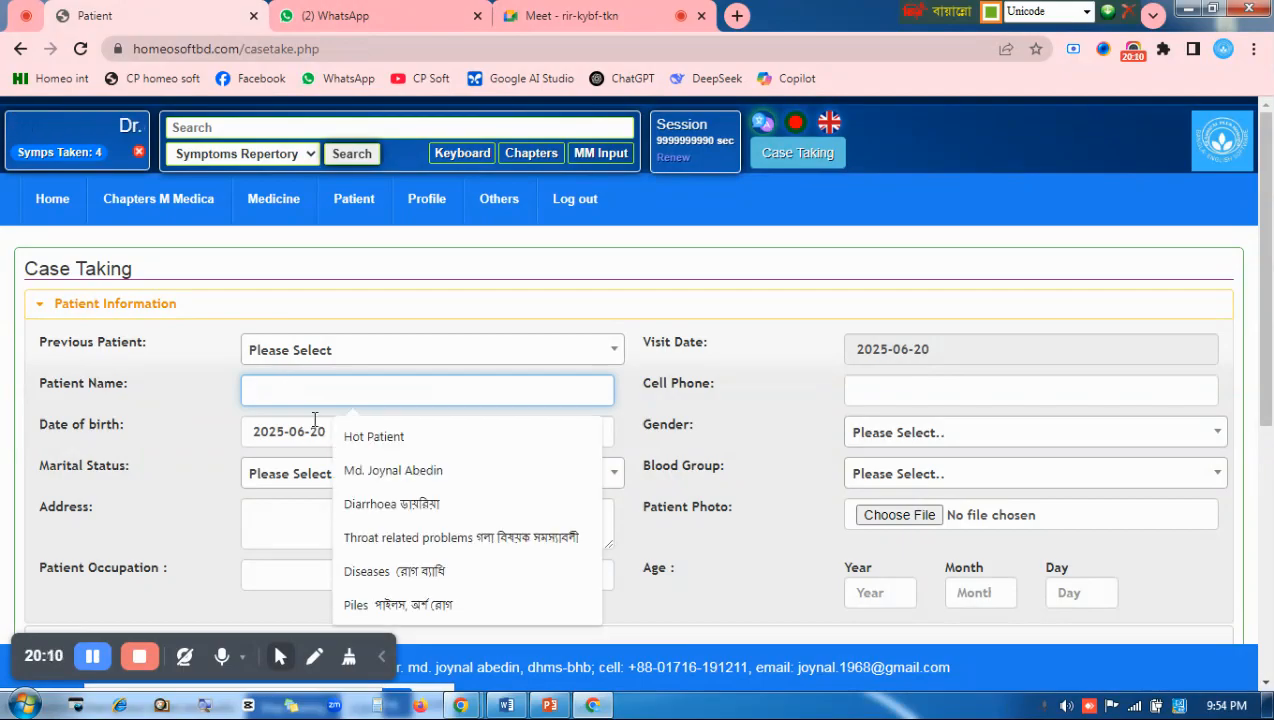
left_click(355, 470)
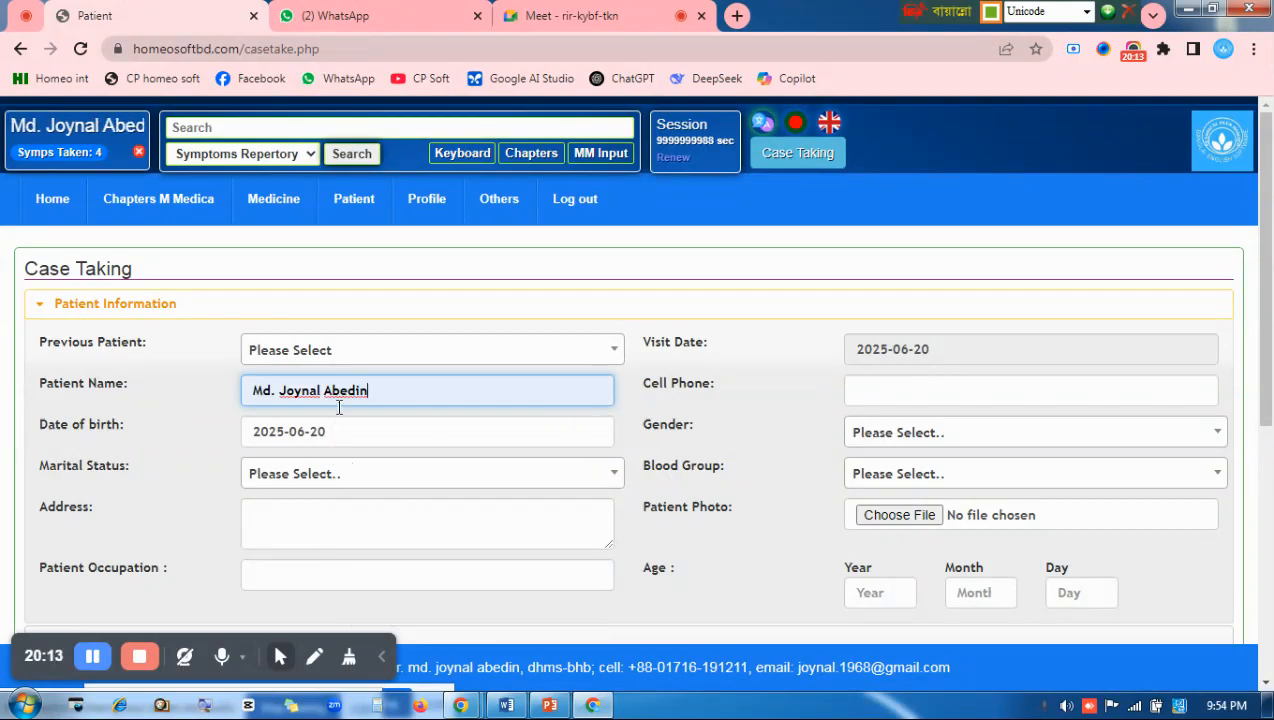
left_click(880, 392)
left_click(985, 445)
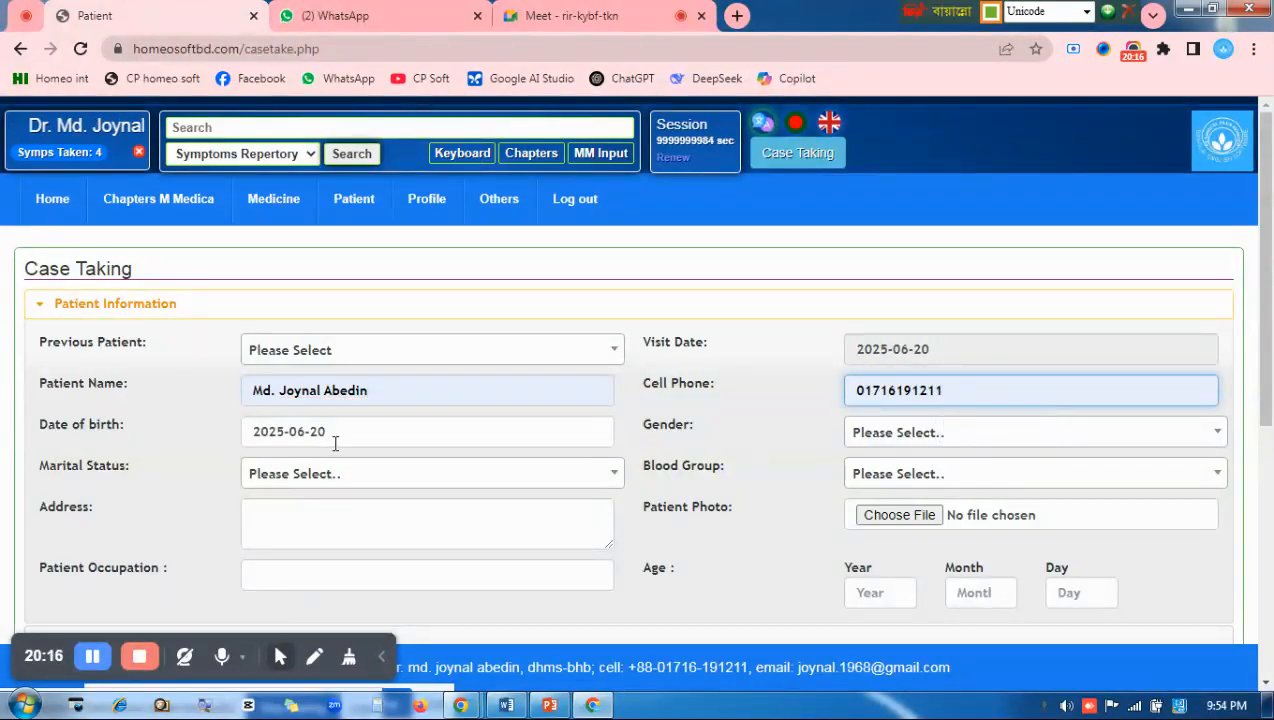
Set the patient's marital status to Married and gender to Male in the patient information
left_click(321, 475)
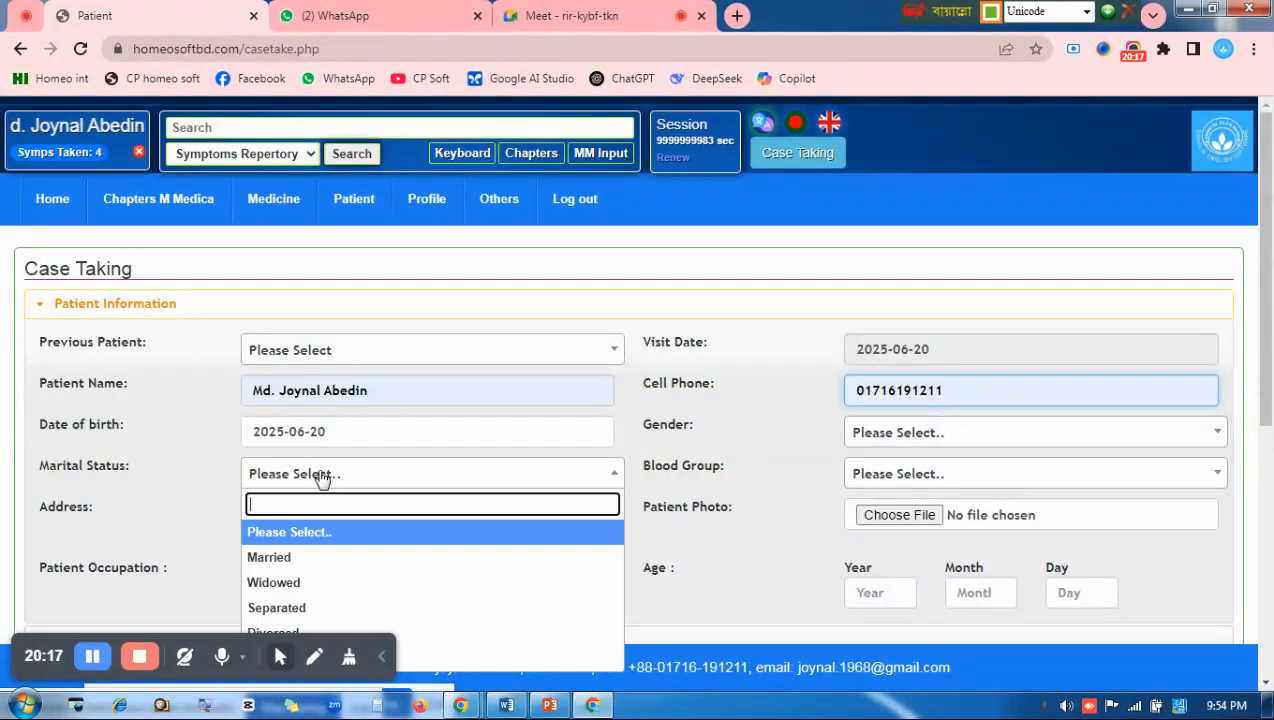
left_click(278, 559)
left_click(905, 442)
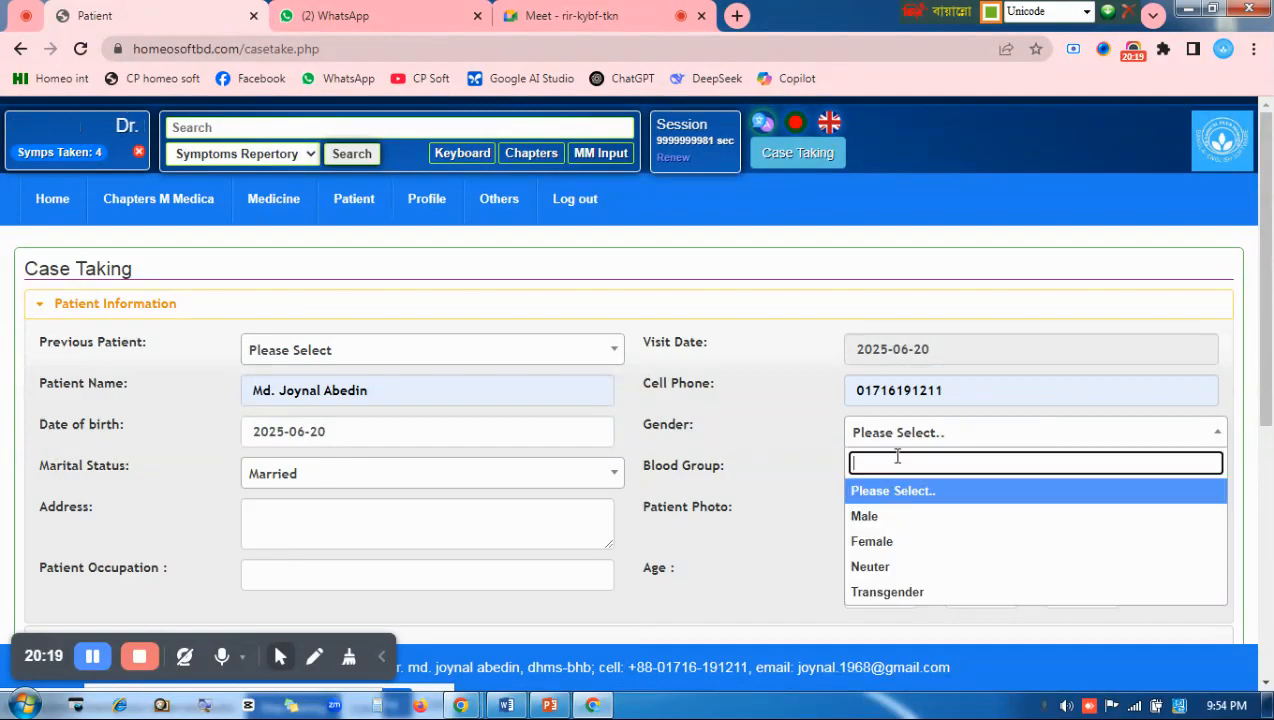
left_click(885, 518)
scroll(680, 506, "down", 2)
left_click(874, 405)
scroll(540, 480, "down", 1)
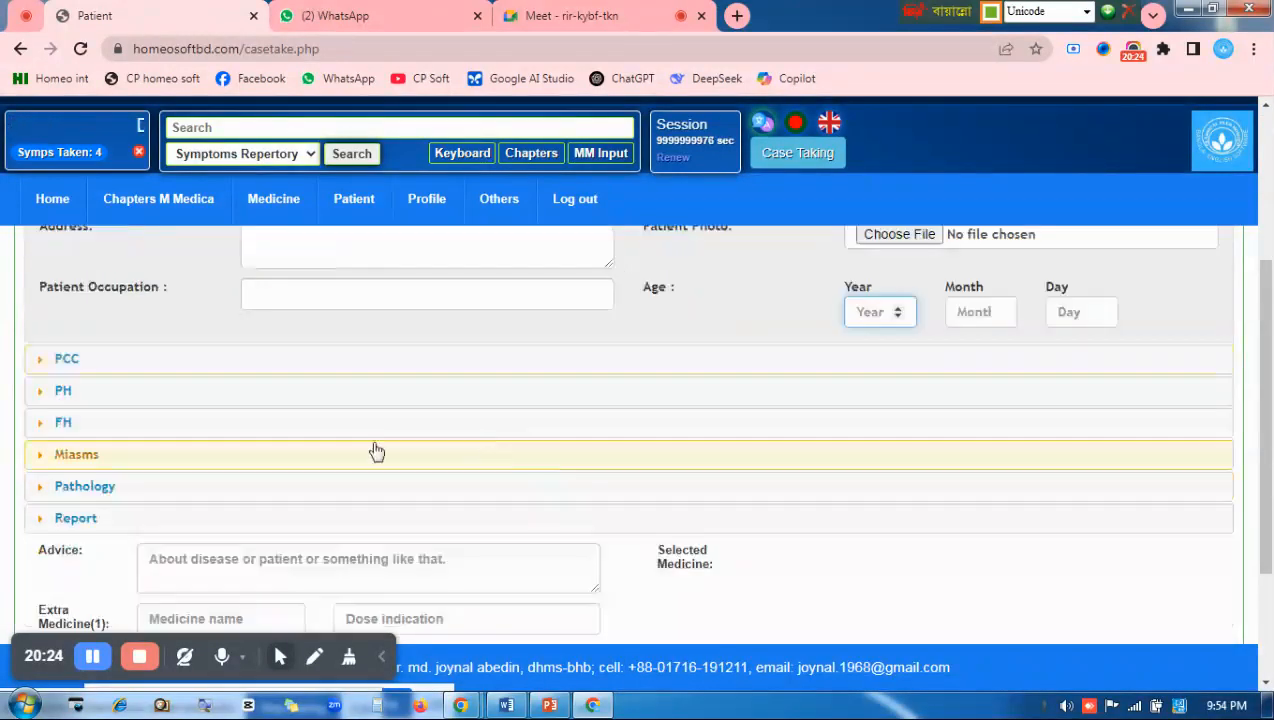
In the PCC section, mark Amoebiasis, add the note "১০ দিন ধরে" to it, and collapse the section
left_click(63, 362)
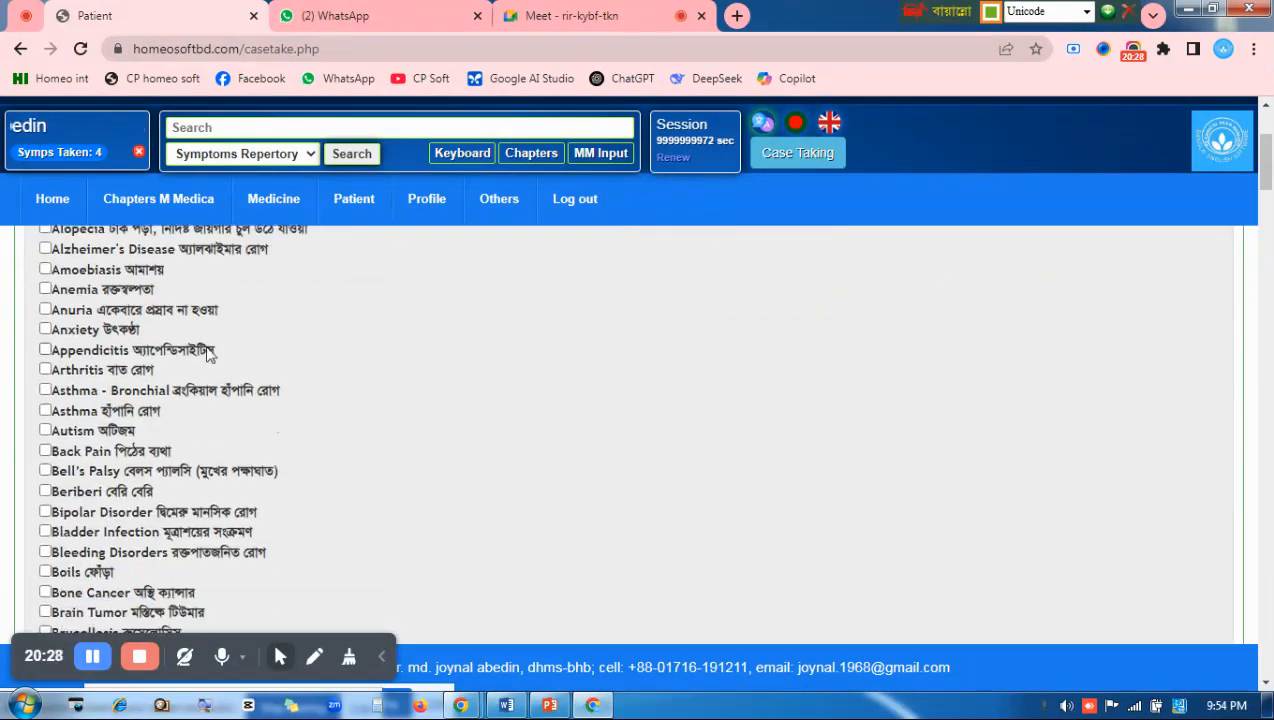
scroll(207, 352, "up", 1)
scroll(190, 406, "down", 5)
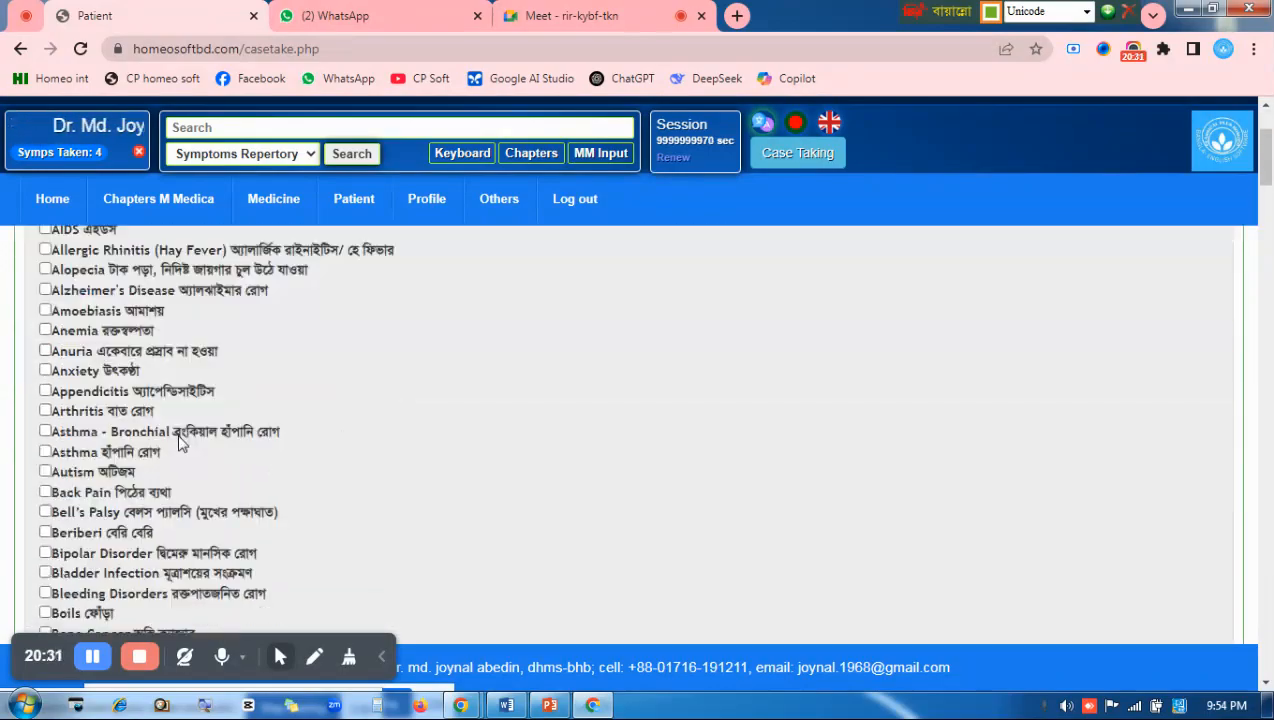
scroll(180, 443, "up", 5)
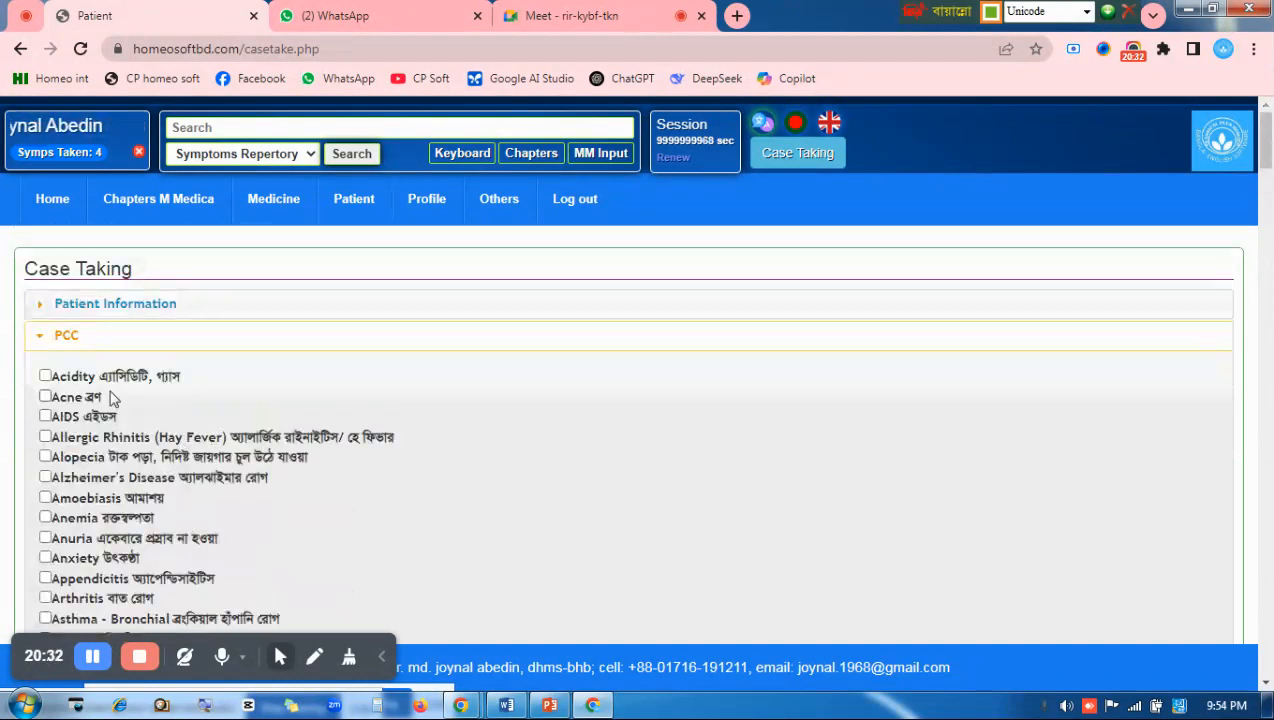
scroll(108, 432, "down", 5)
scroll(95, 390, "up", 5)
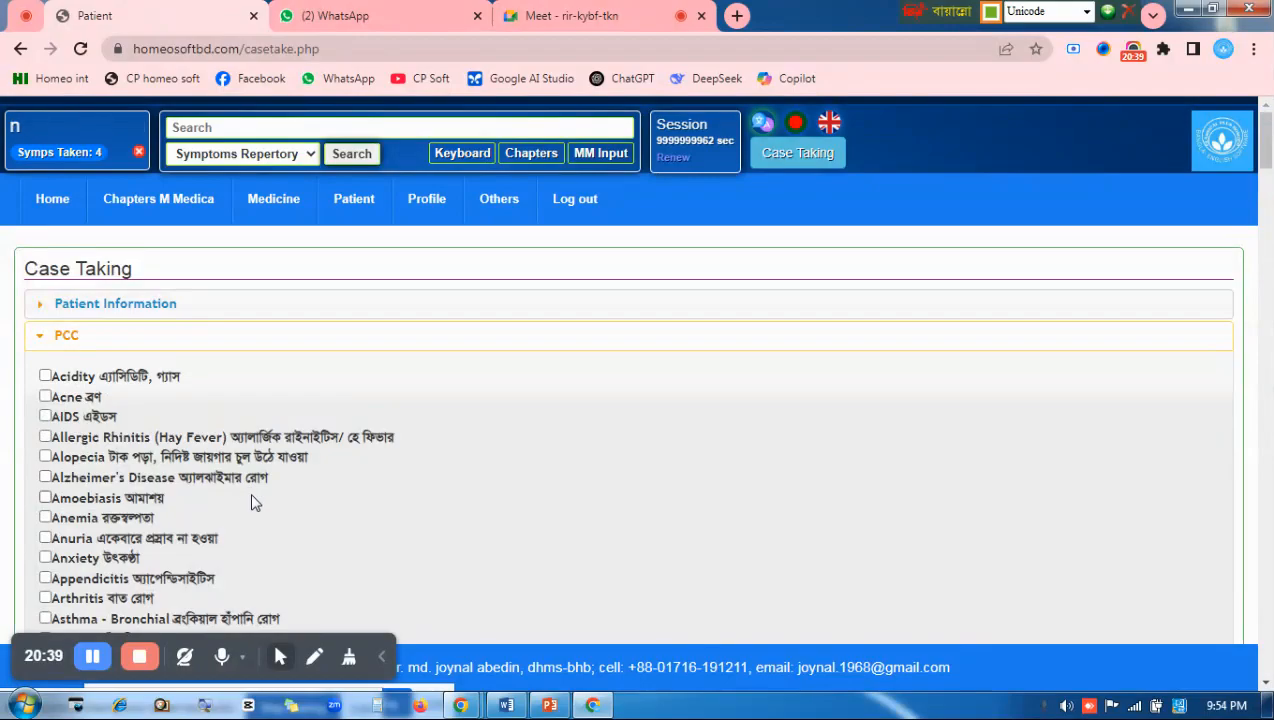
left_click(88, 500)
left_click(98, 526)
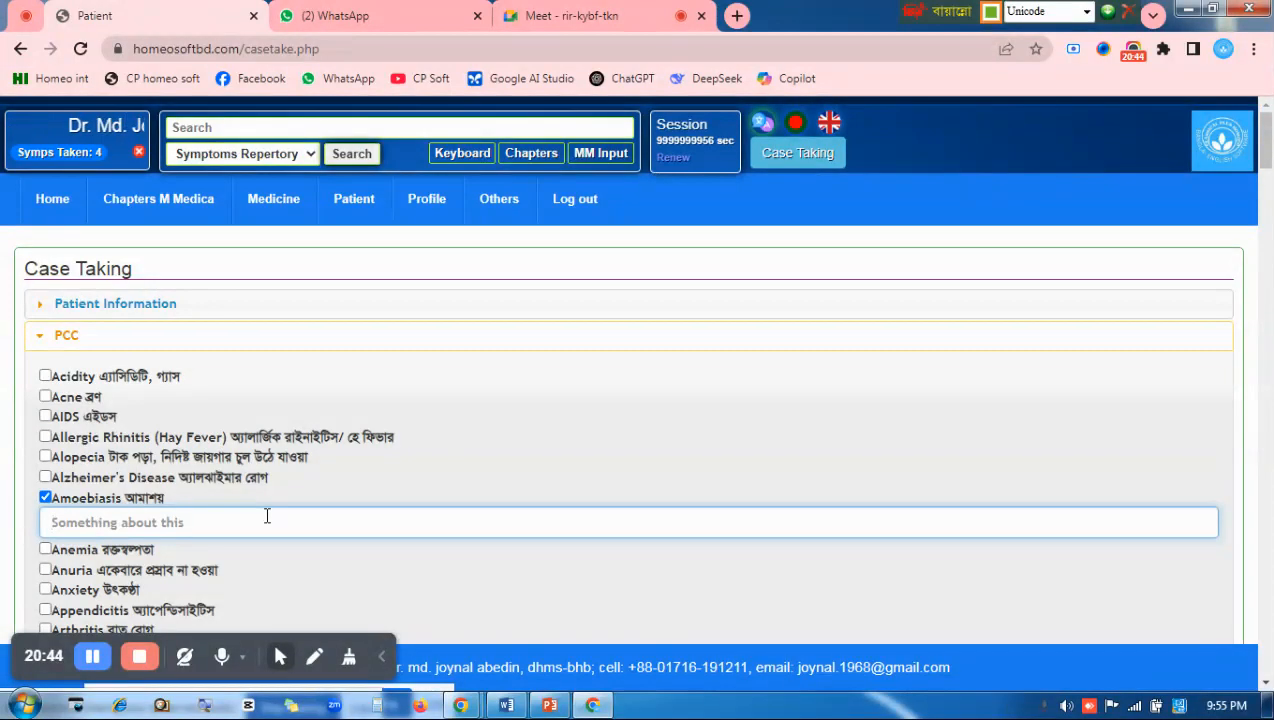
type("১০ দিন ধরে")
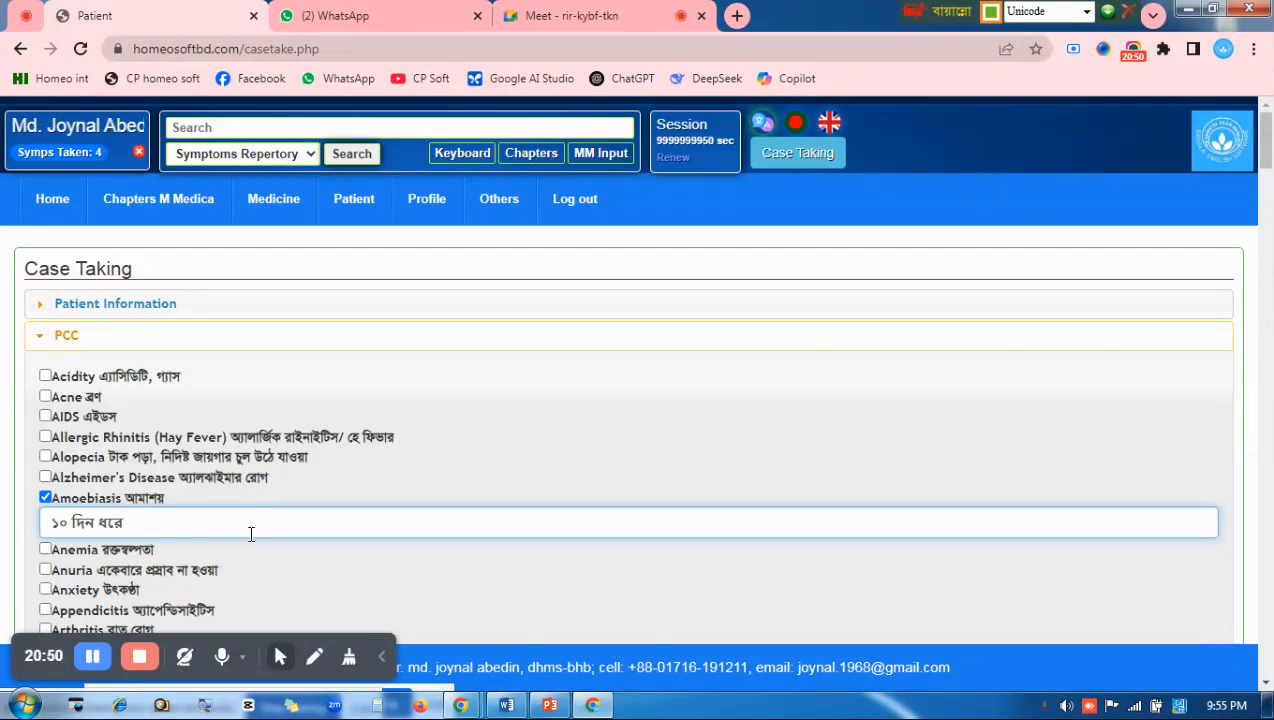
scroll(251, 534, "down", 1)
scroll(249, 535, "up", 1)
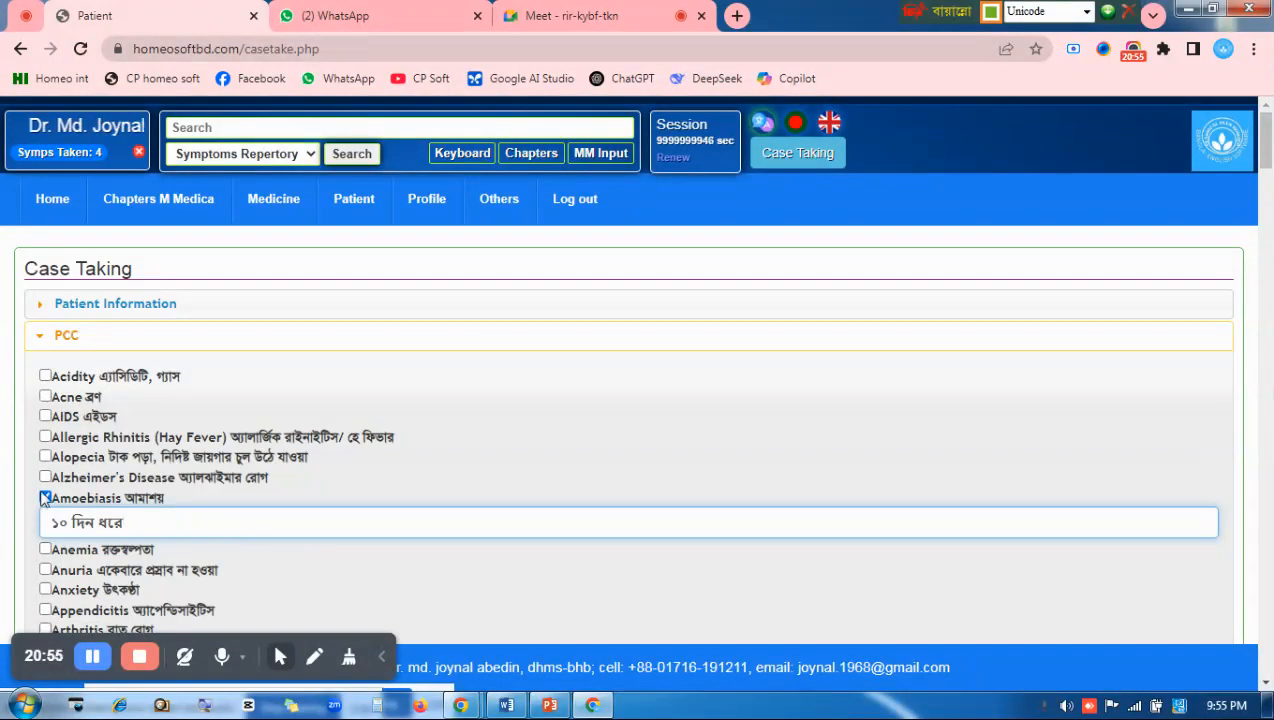
left_click(66, 337)
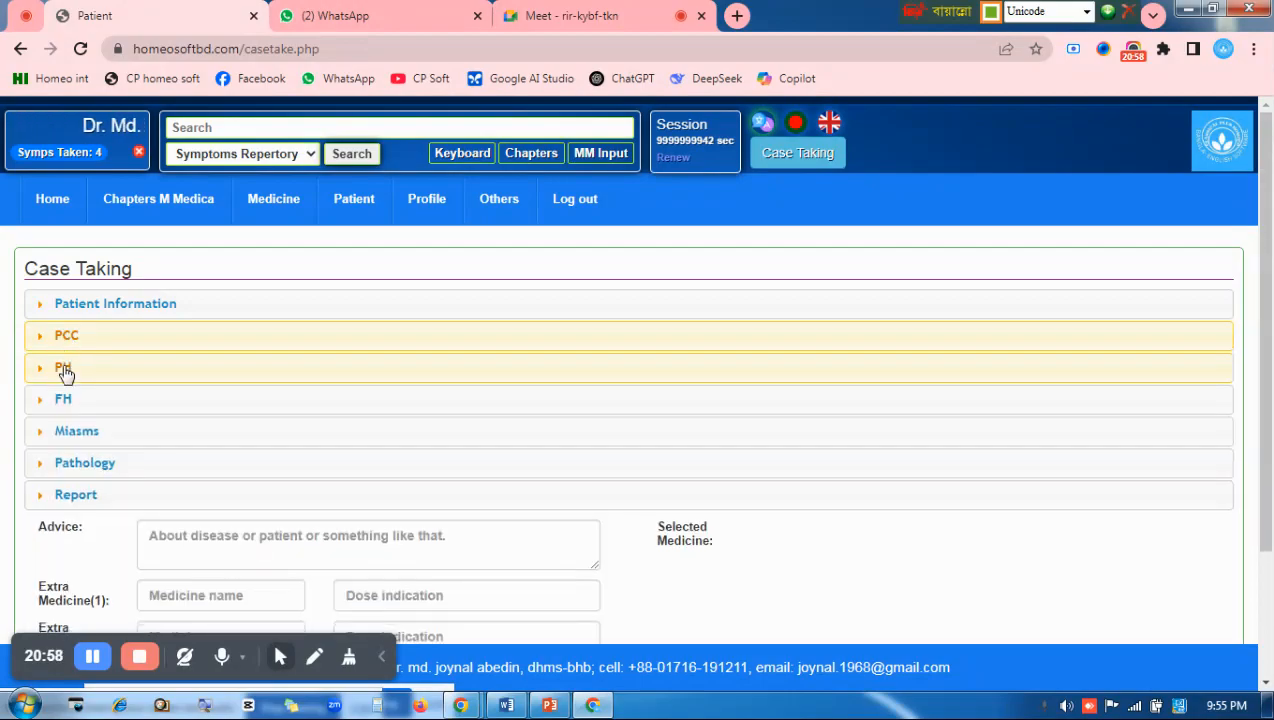
In the PH section, mark Asthma, add the note "২ বছর আগে" to it, and collapse the section
left_click(63, 369)
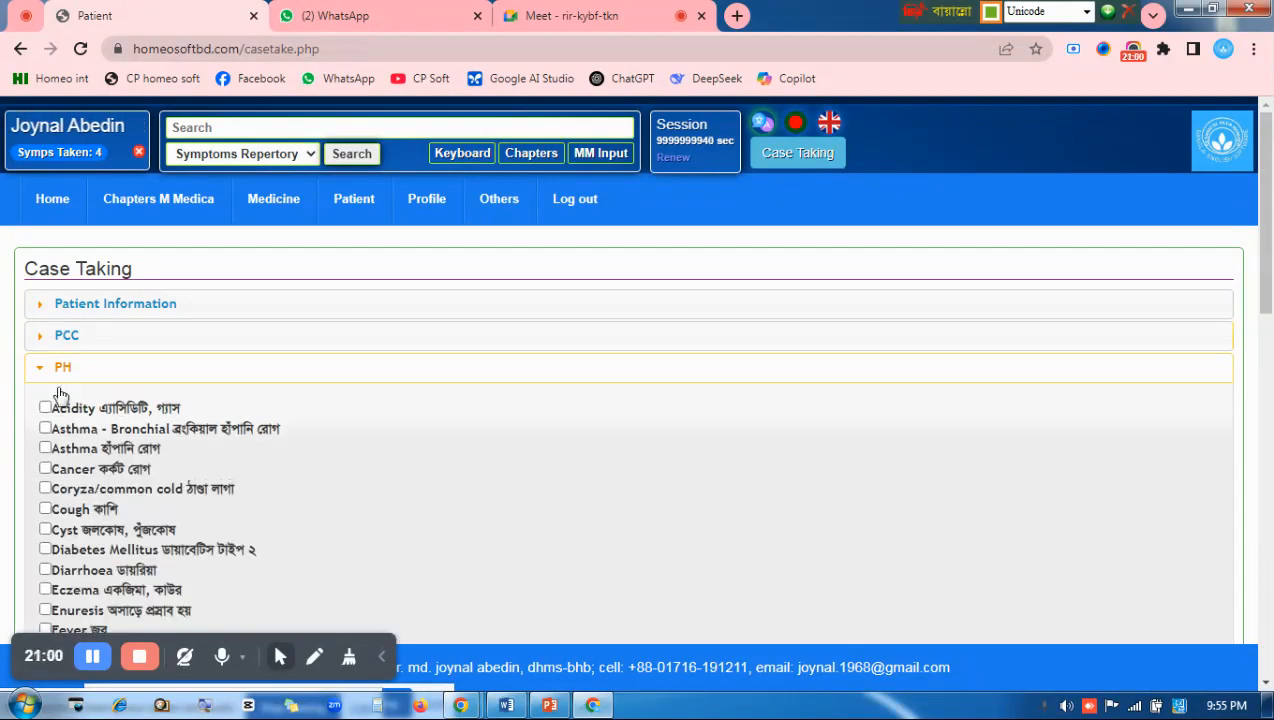
left_click(85, 453)
left_click(96, 474)
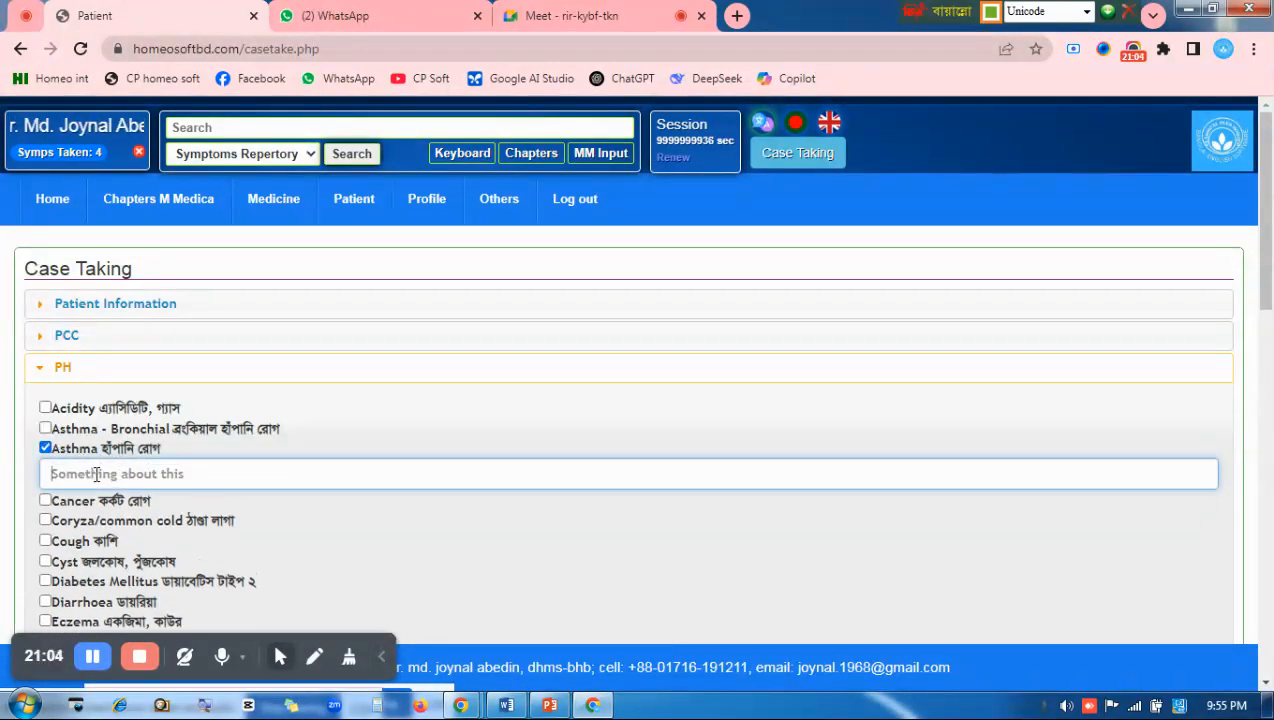
type("২ বছরআ")
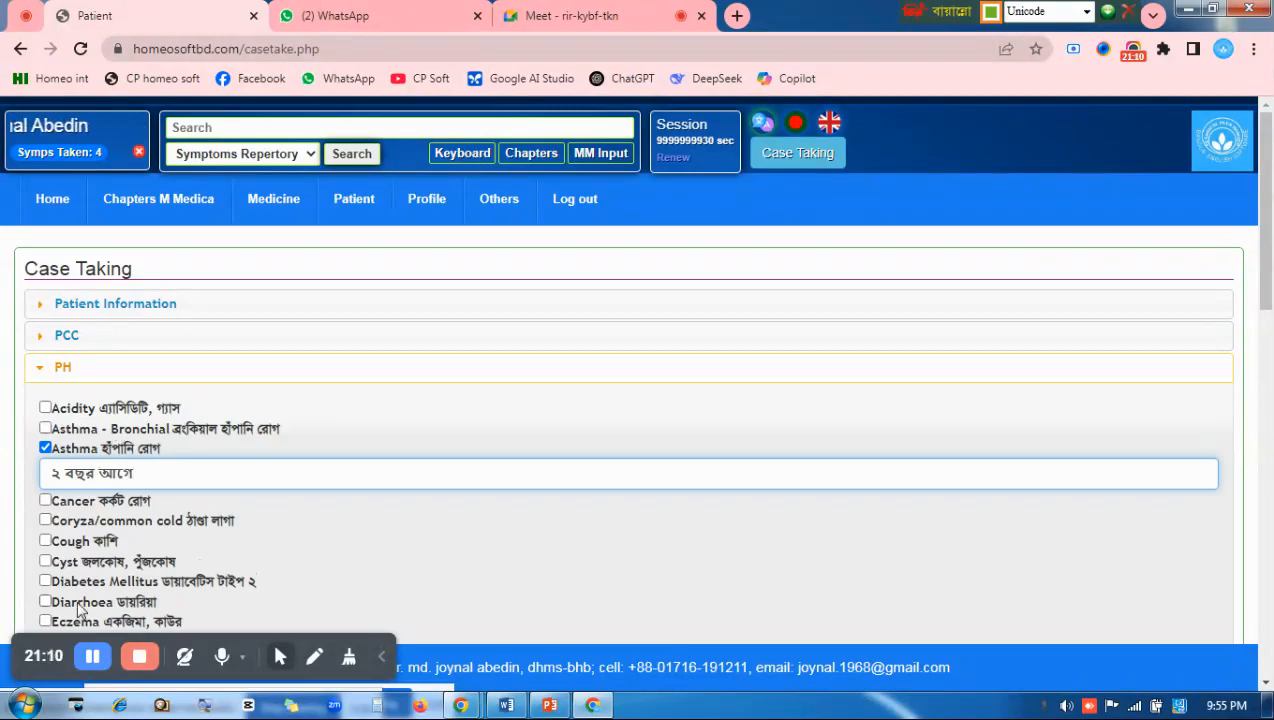
left_click(60, 368)
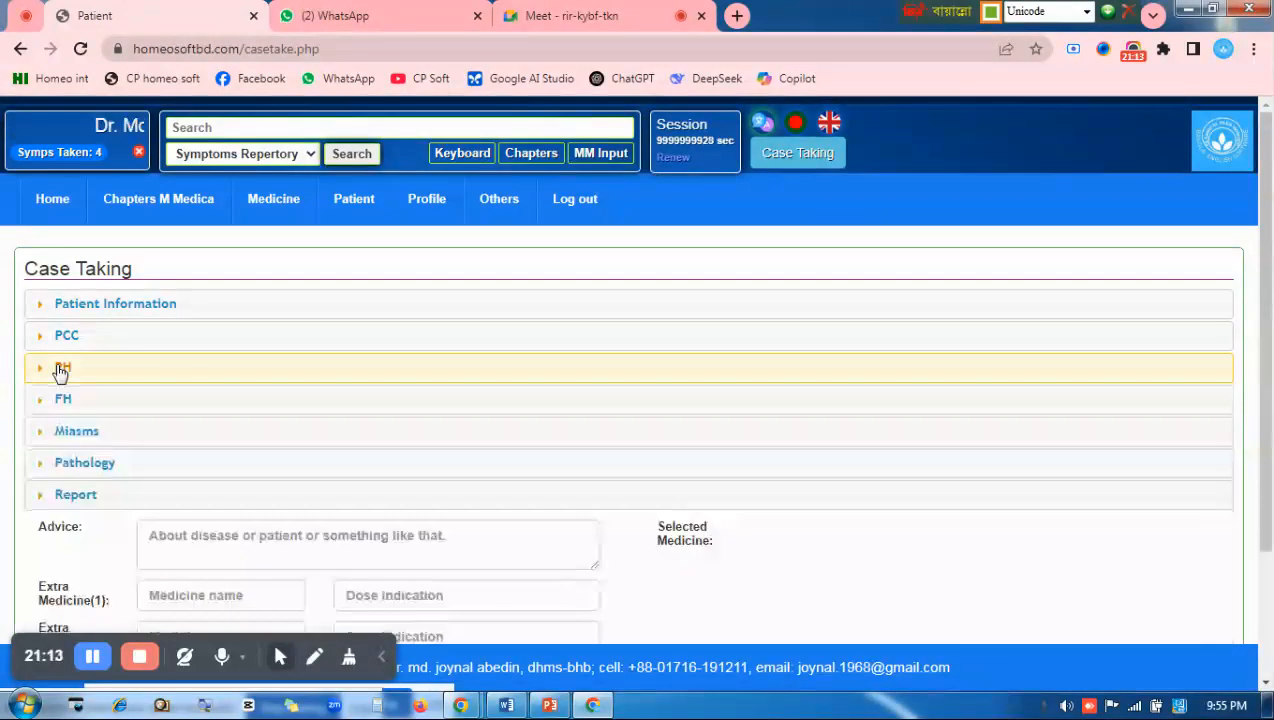
In the FH section, mark Diabetes Mellitus with the note "বাবার" and Ganglion with the note "মায়ের", and collapse the section
left_click(60, 401)
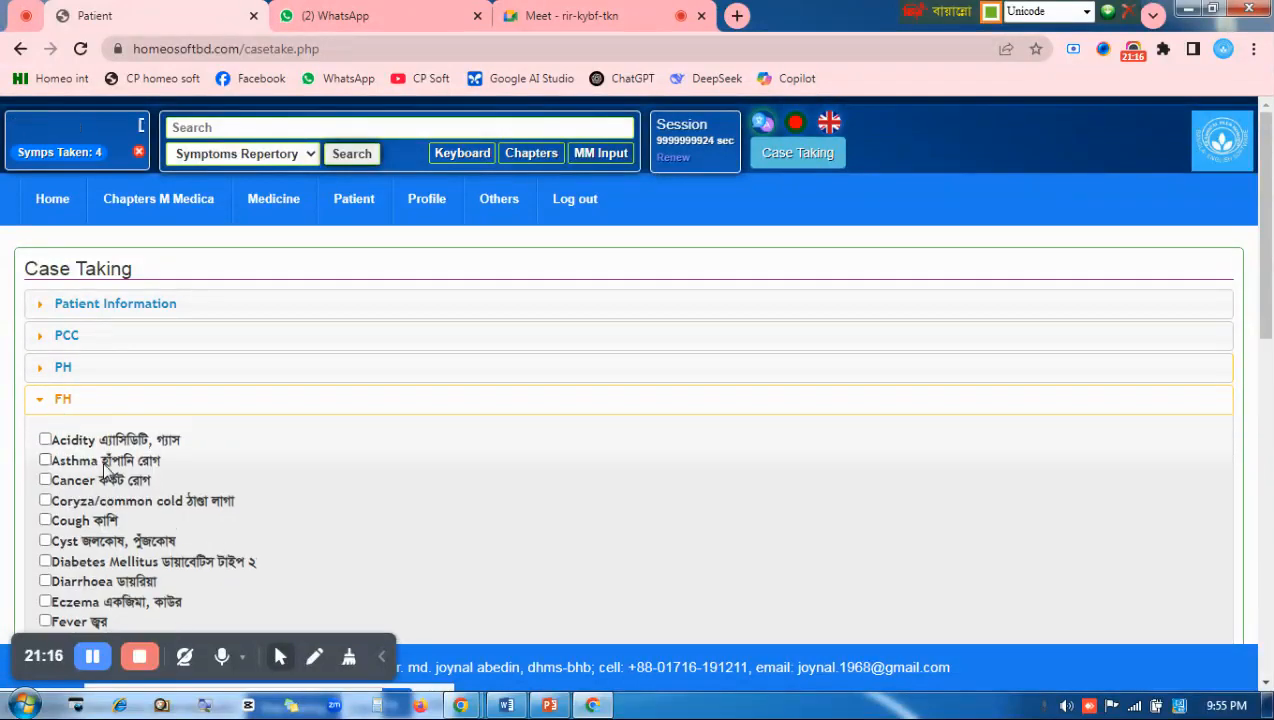
scroll(106, 470, "down", 2)
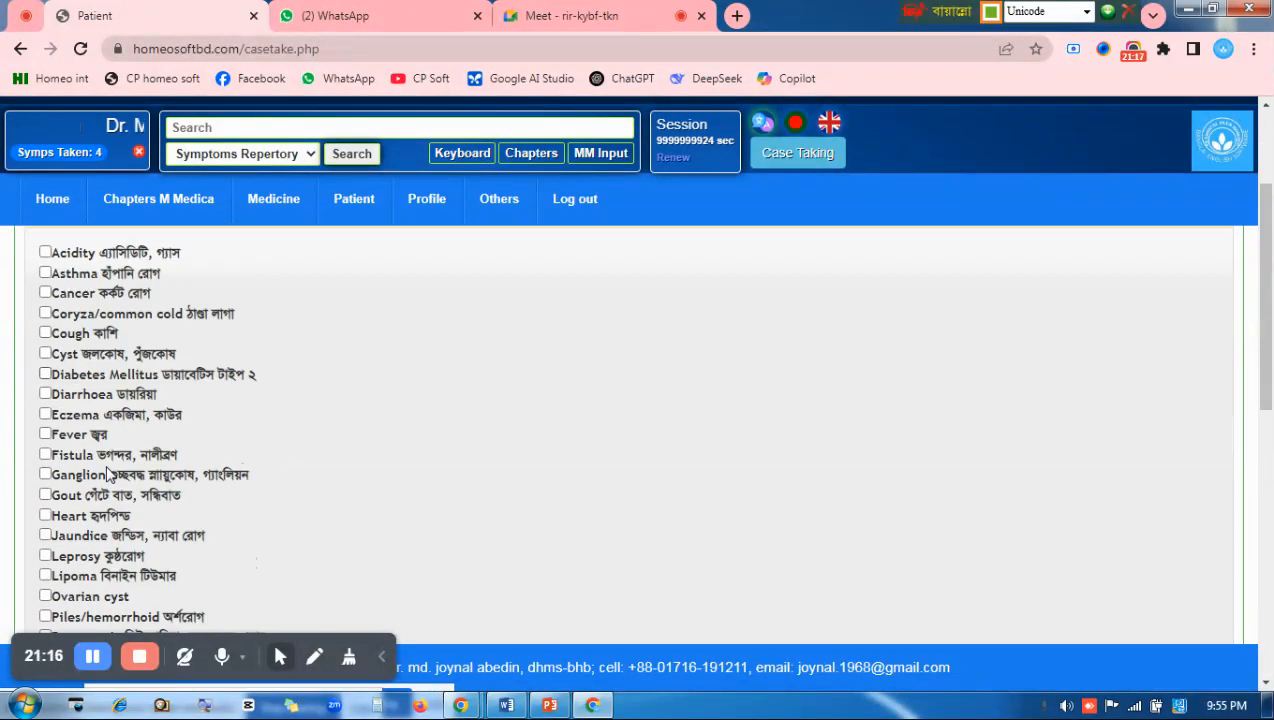
left_click(82, 376)
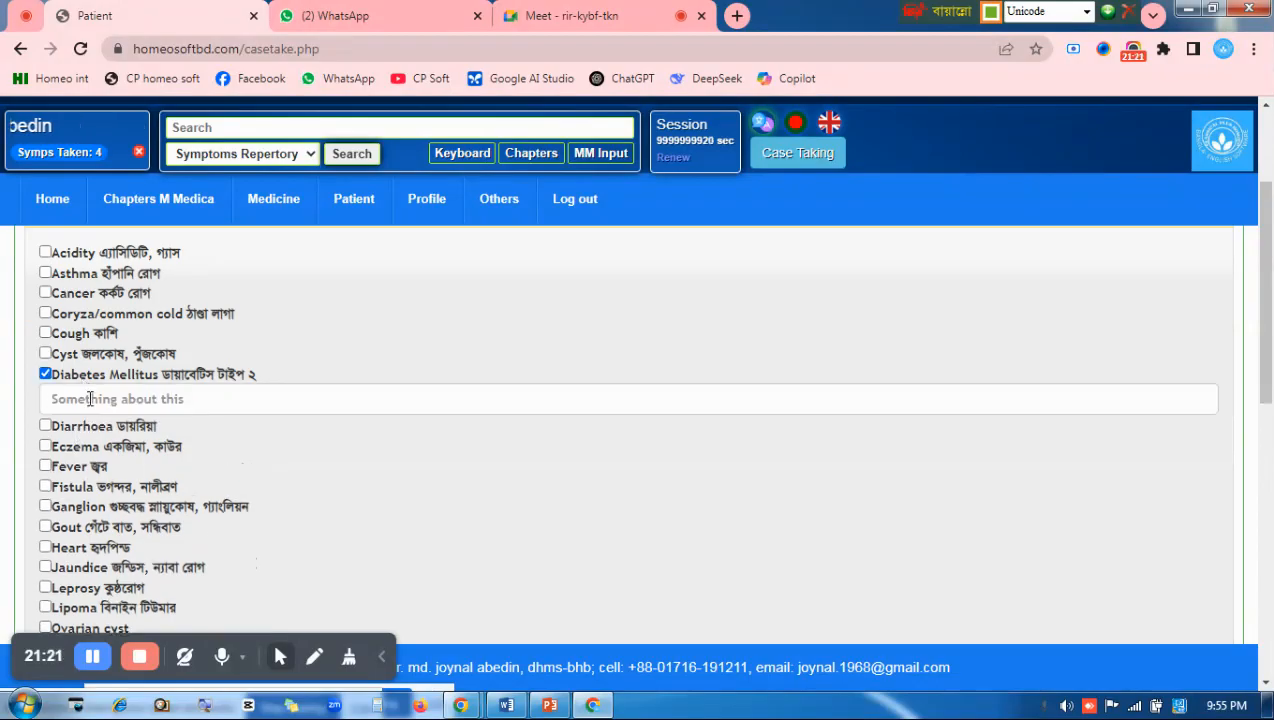
type("বাবার")
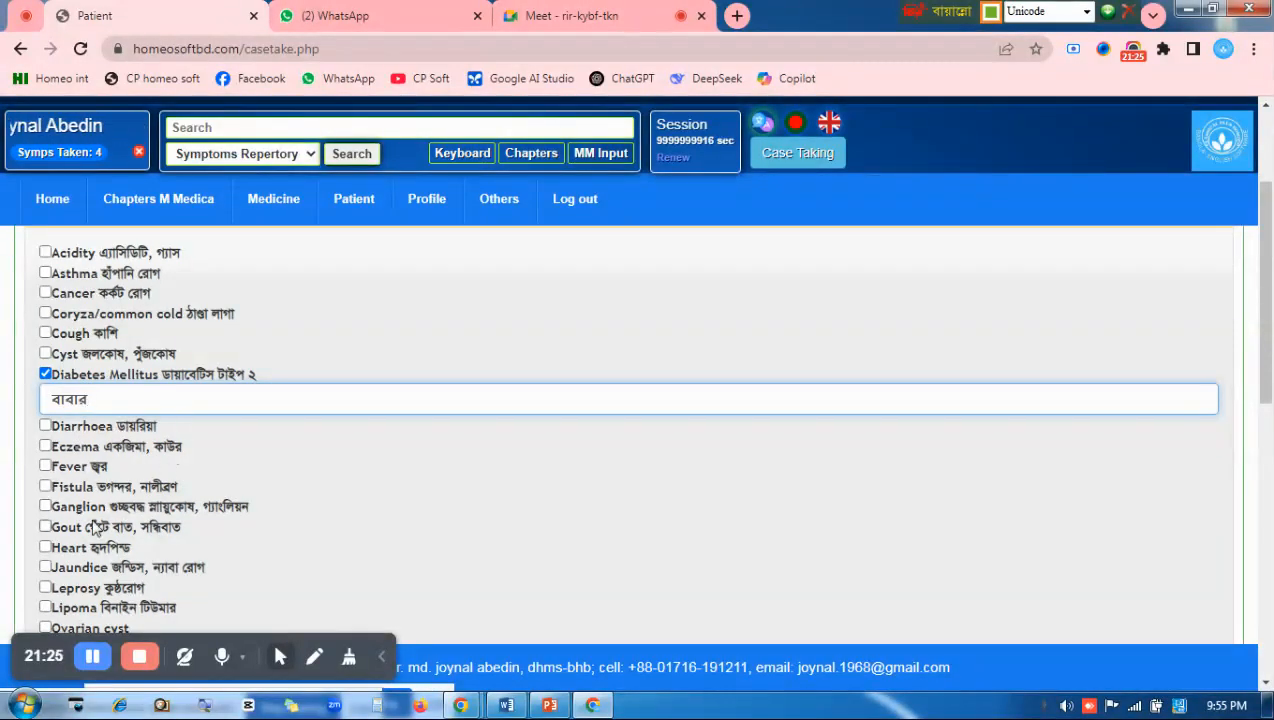
left_click(97, 508)
left_click(142, 532)
type("মায়ের")
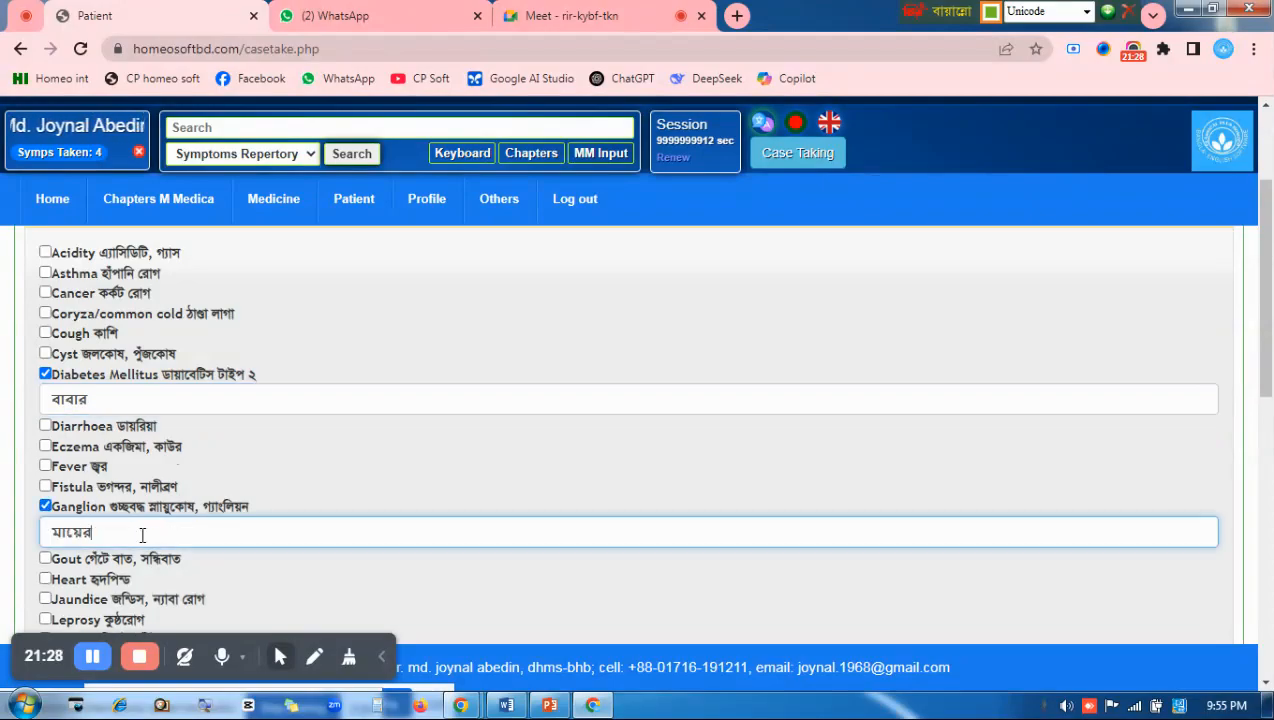
scroll(175, 519, "up", 2)
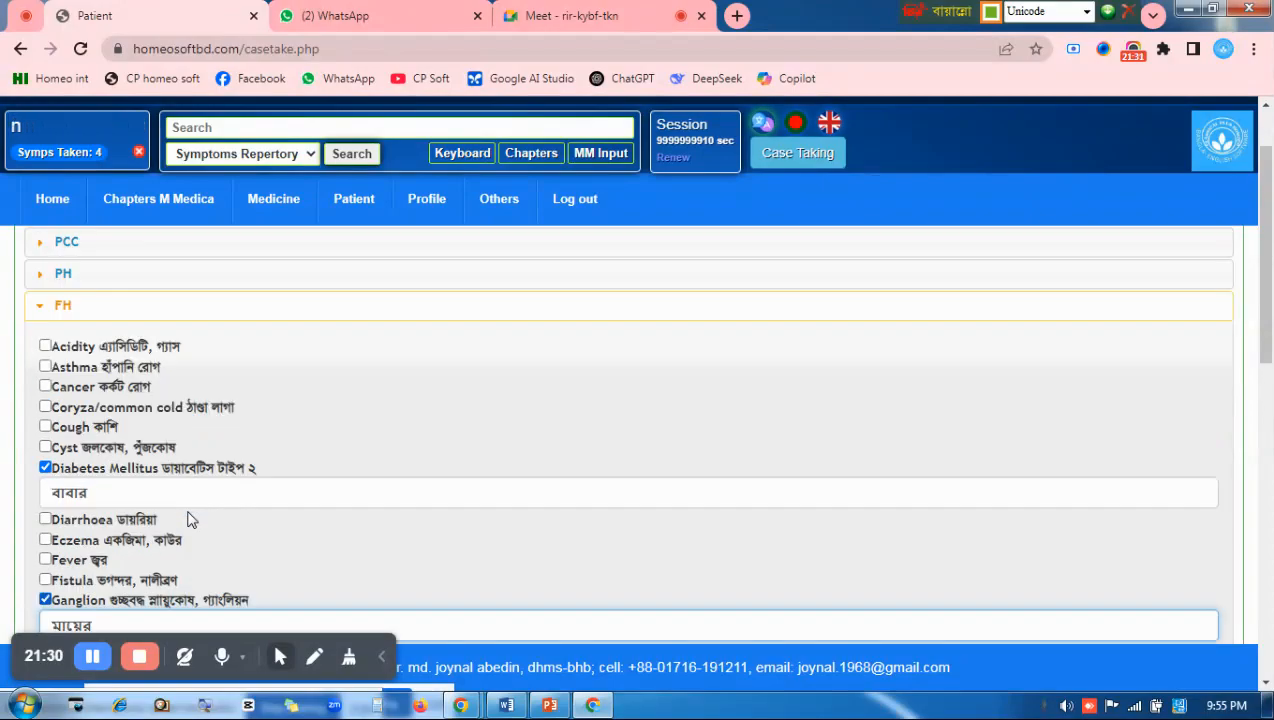
scroll(175, 517, "down", 1)
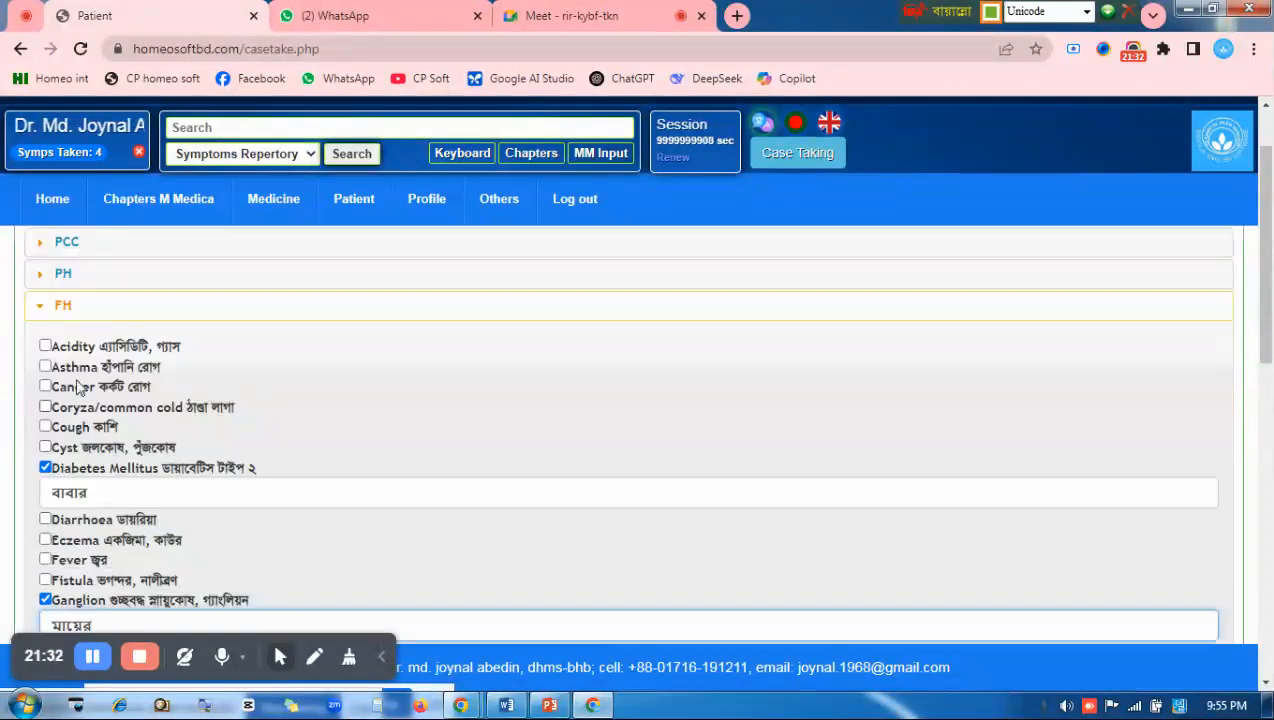
left_click(66, 313)
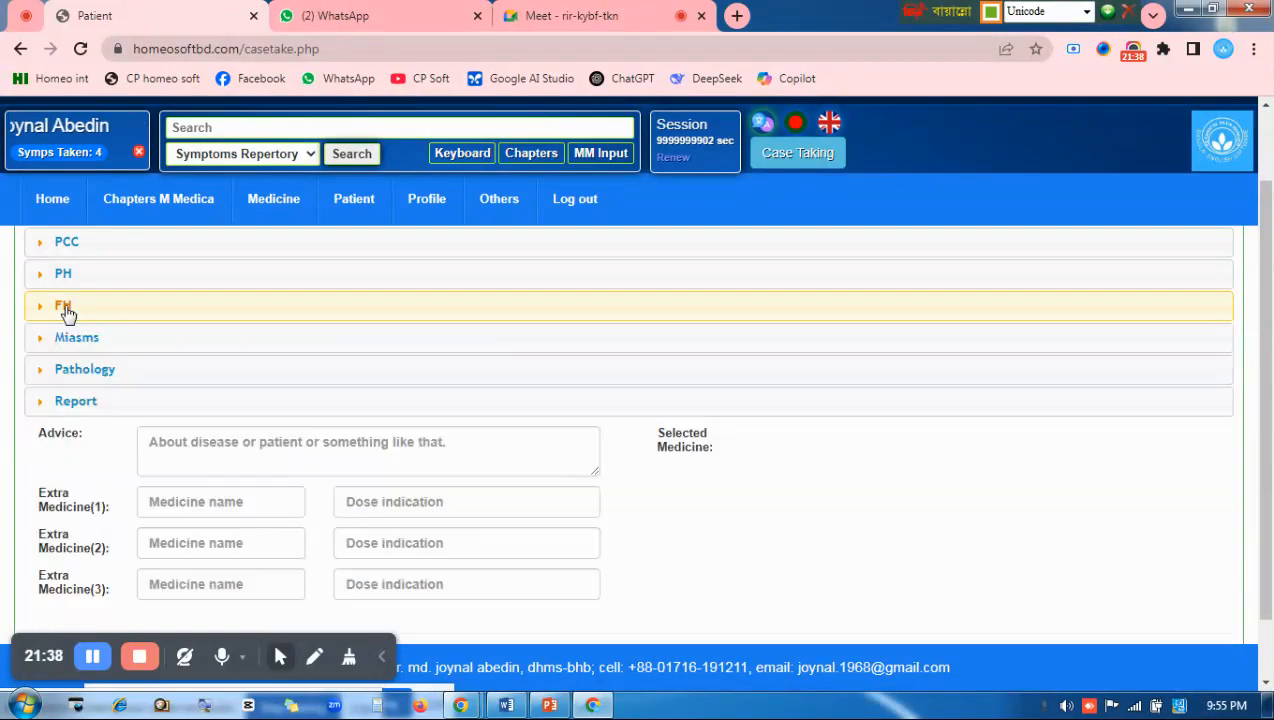
In the Miasms section, mark Carcinoma, Changeability, Cholera infantum, Circle pattern and Colics, and collapse the section
left_click(94, 341)
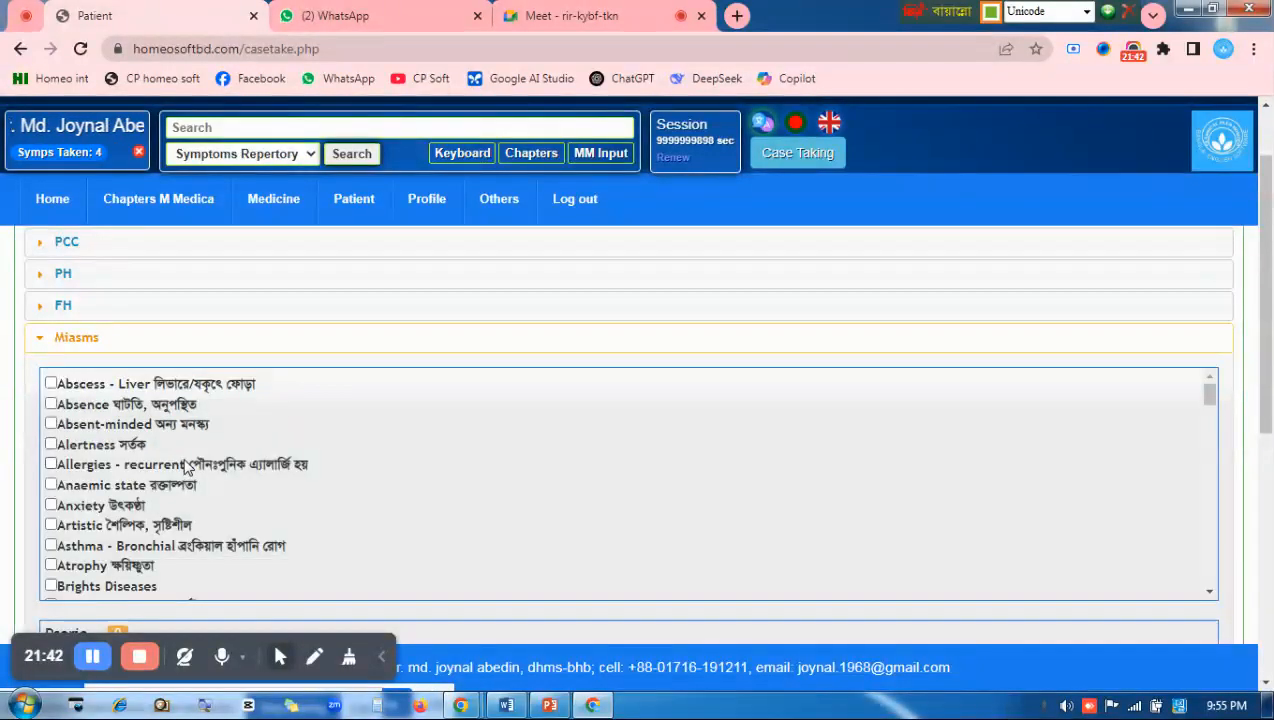
scroll(186, 463, "down", 4)
scroll(188, 461, "up", 2)
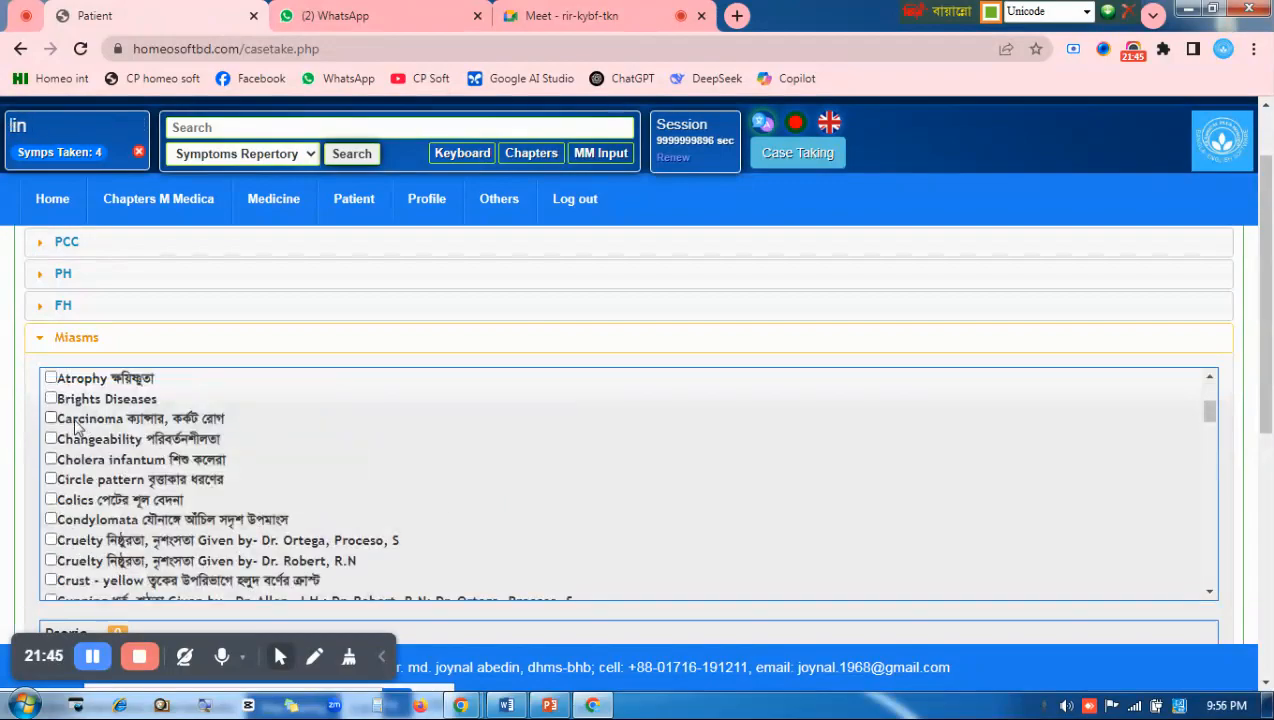
left_click(66, 419)
left_click(51, 439)
left_click(51, 459)
left_click(51, 479)
left_click(51, 499)
left_click(88, 340)
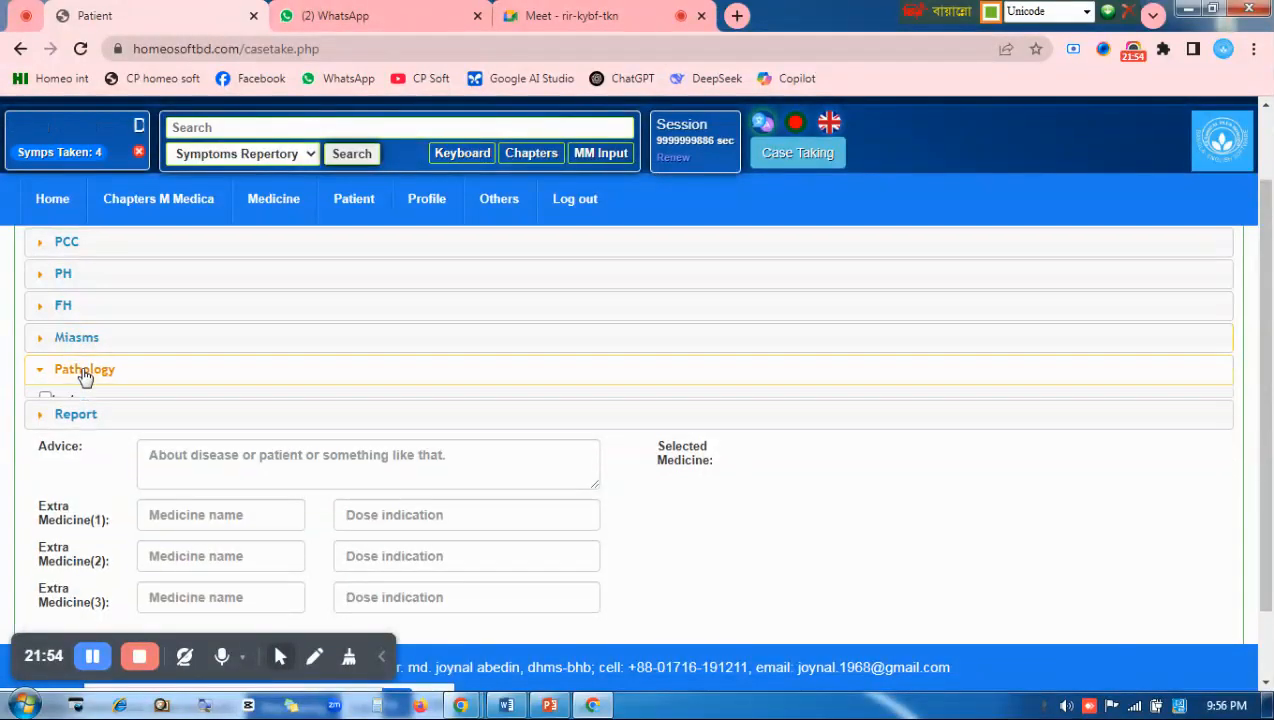
Expand the Pathology section to view its available tests and collapse it without marking any
left_click(84, 371)
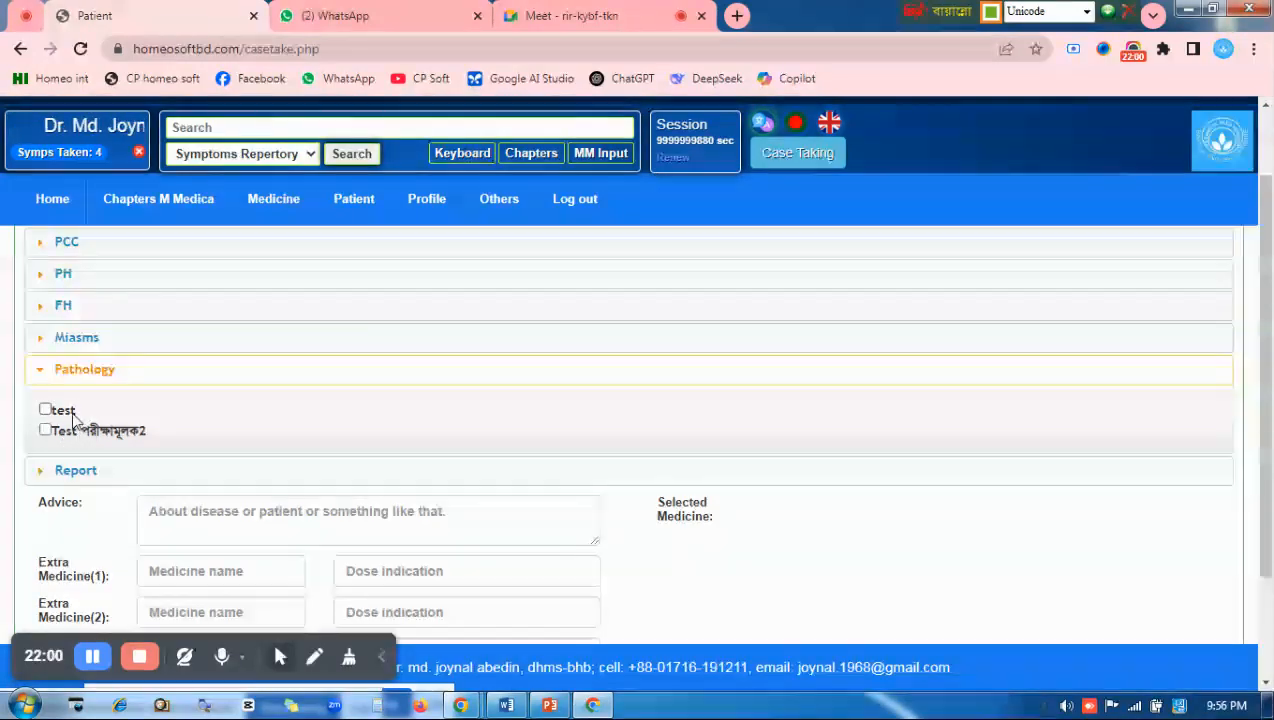
left_click(96, 378)
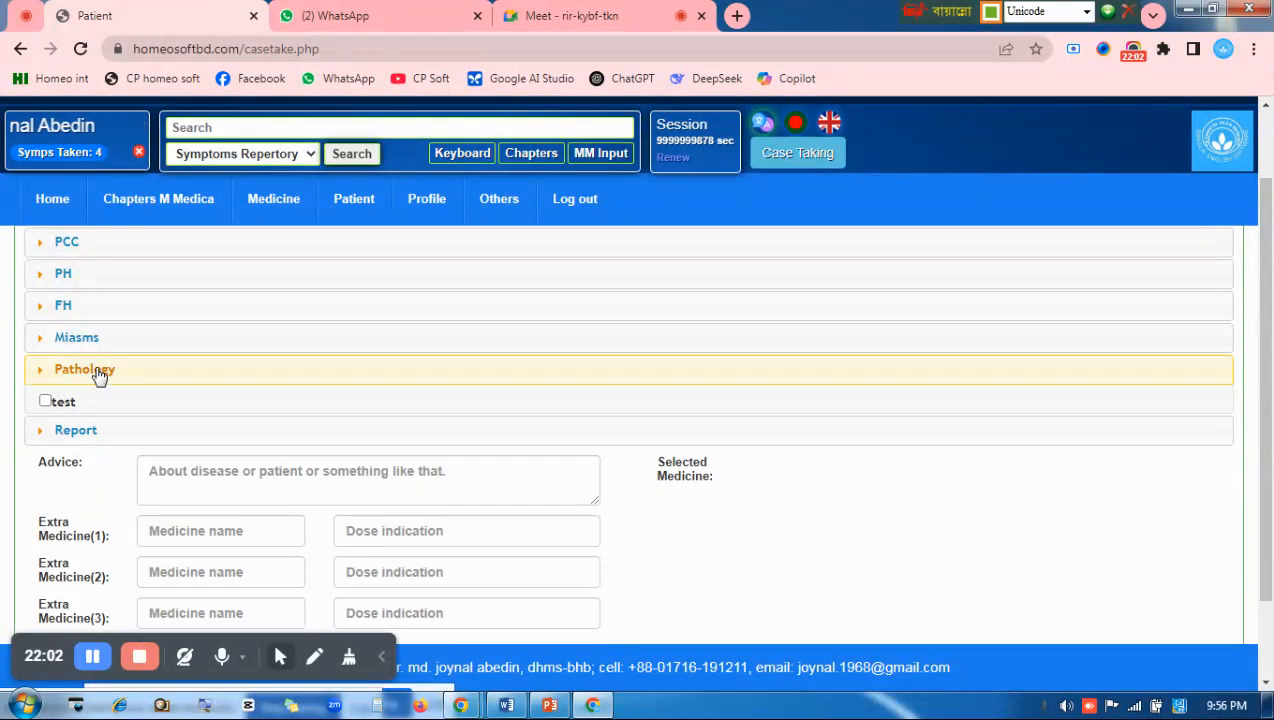
scroll(291, 468, "down", 1)
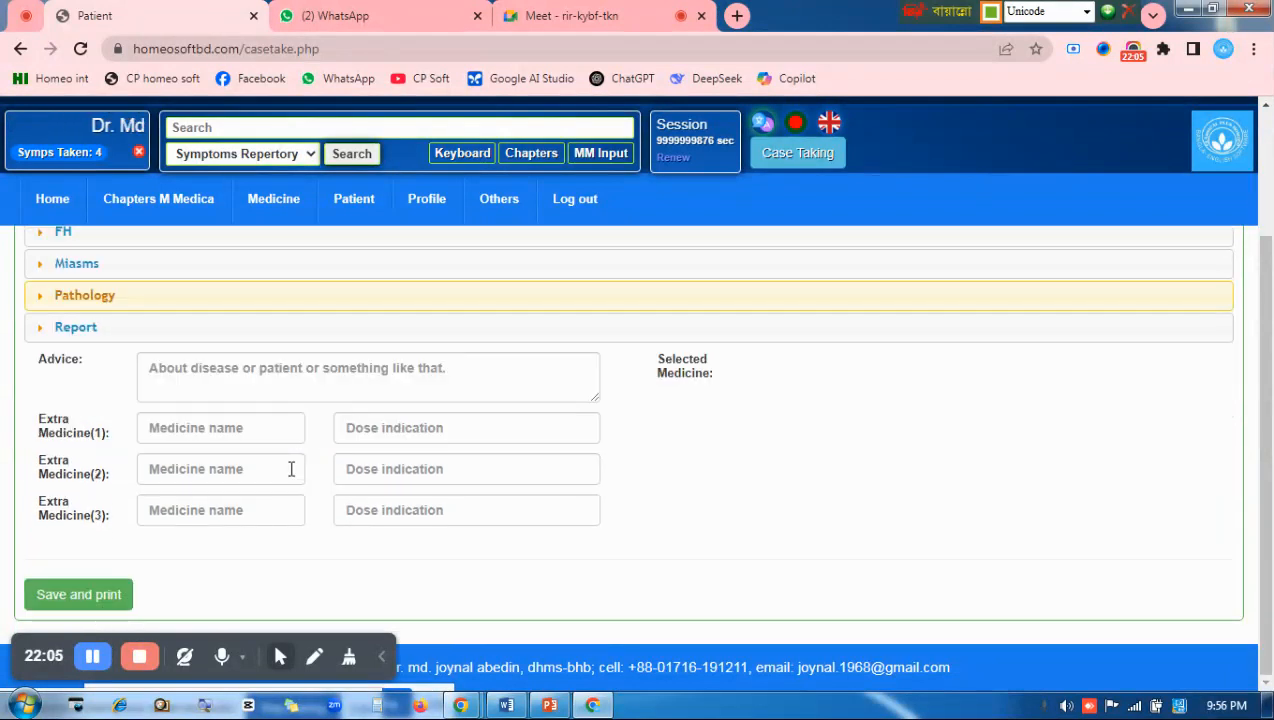
Load the repertorization report in the Report section and select con (Conium Maculatum) as the medicine
left_click(78, 330)
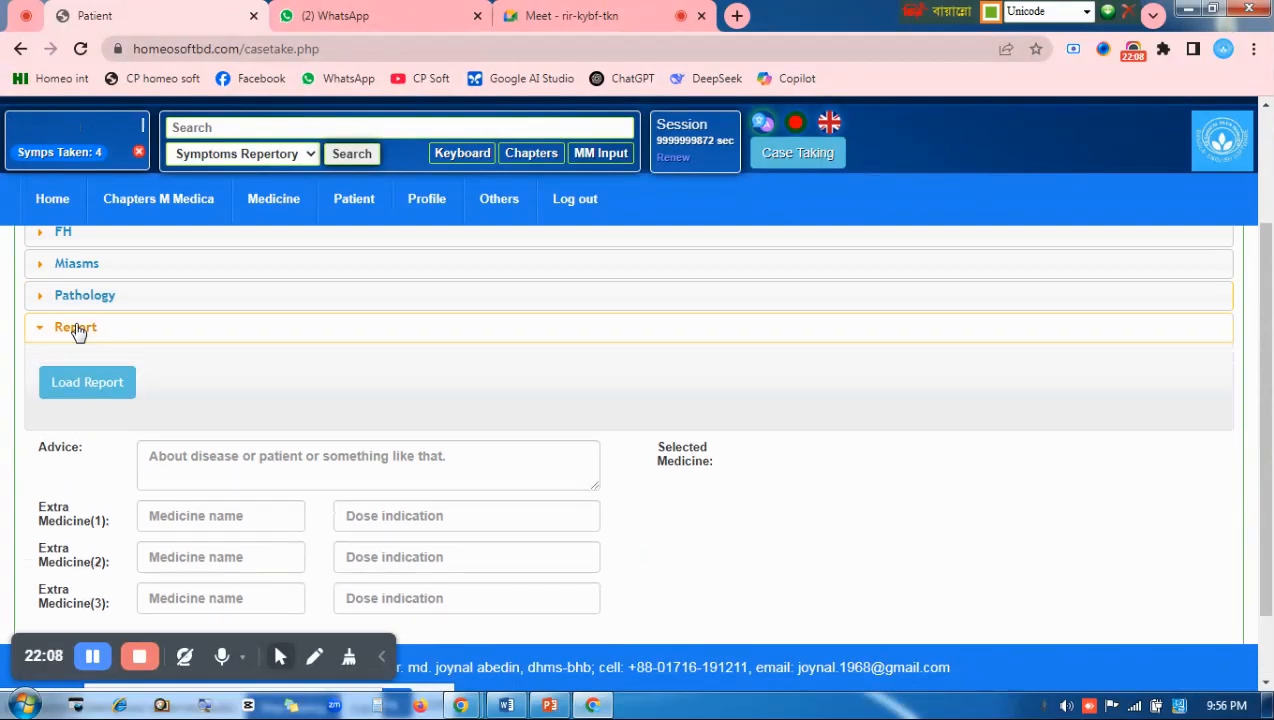
left_click(86, 385)
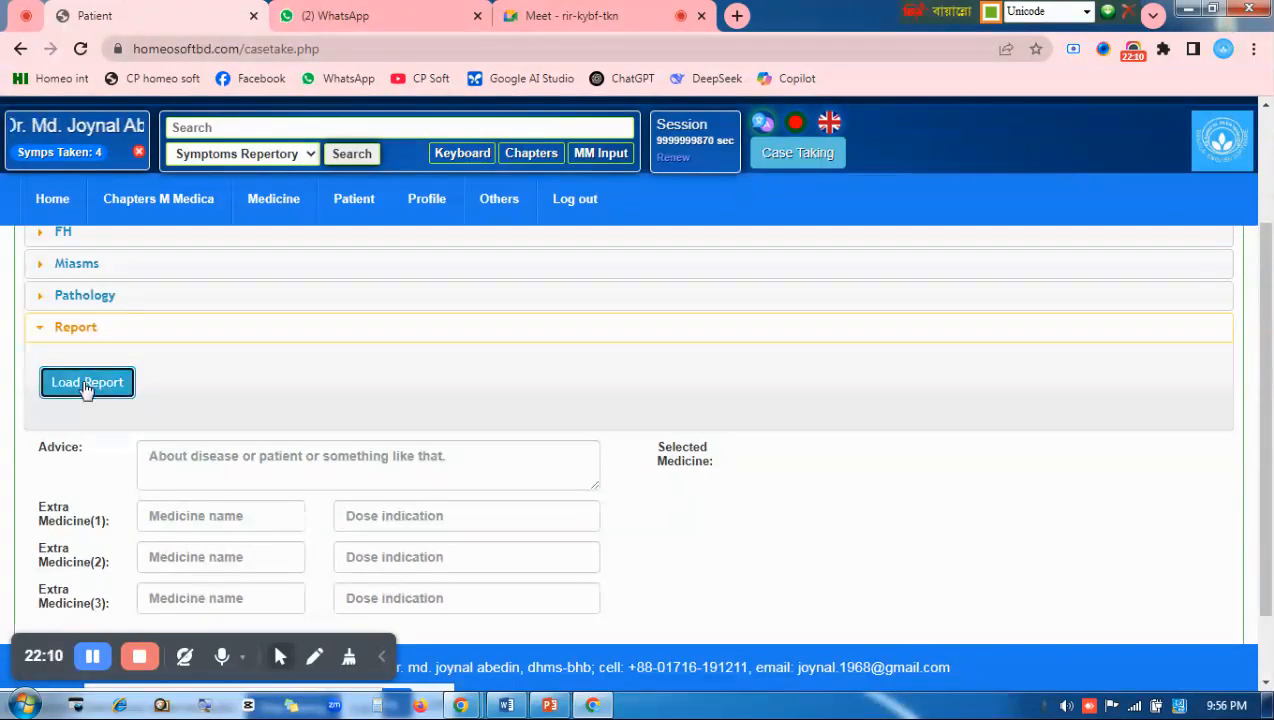
scroll(430, 455, "down", 1)
scroll(549, 475, "up", 1)
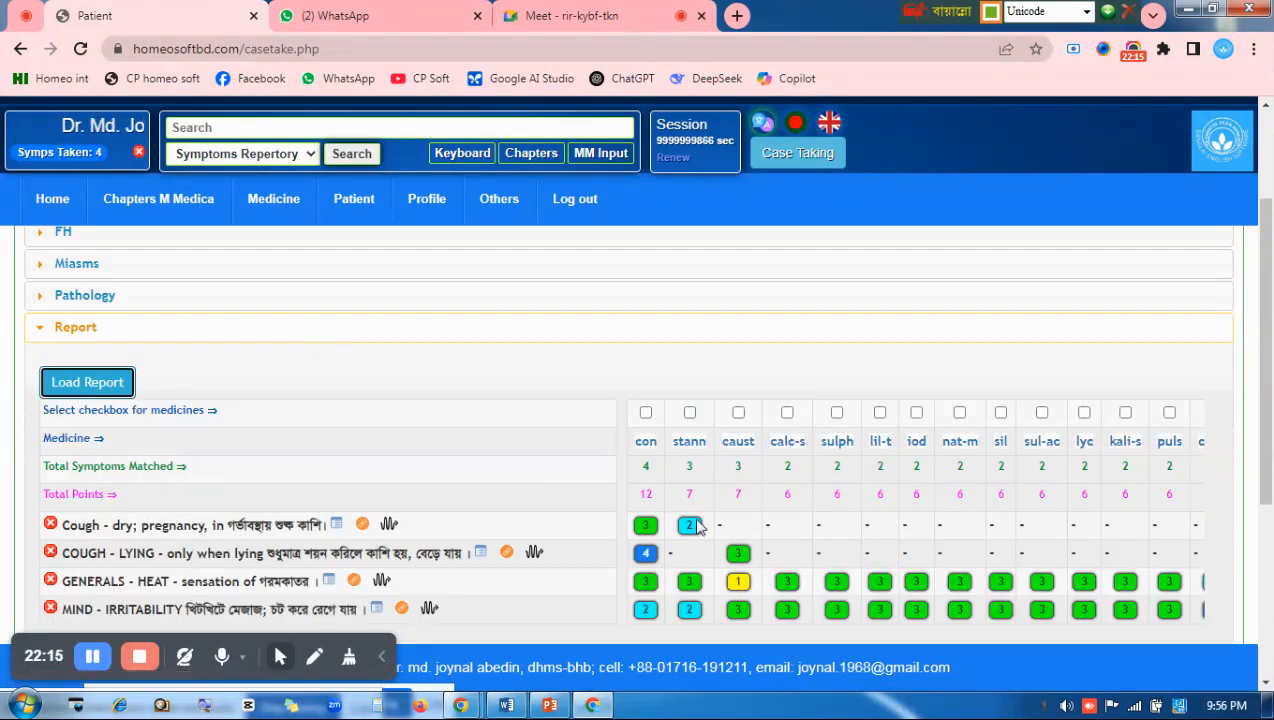
scroll(577, 521, "down", 1)
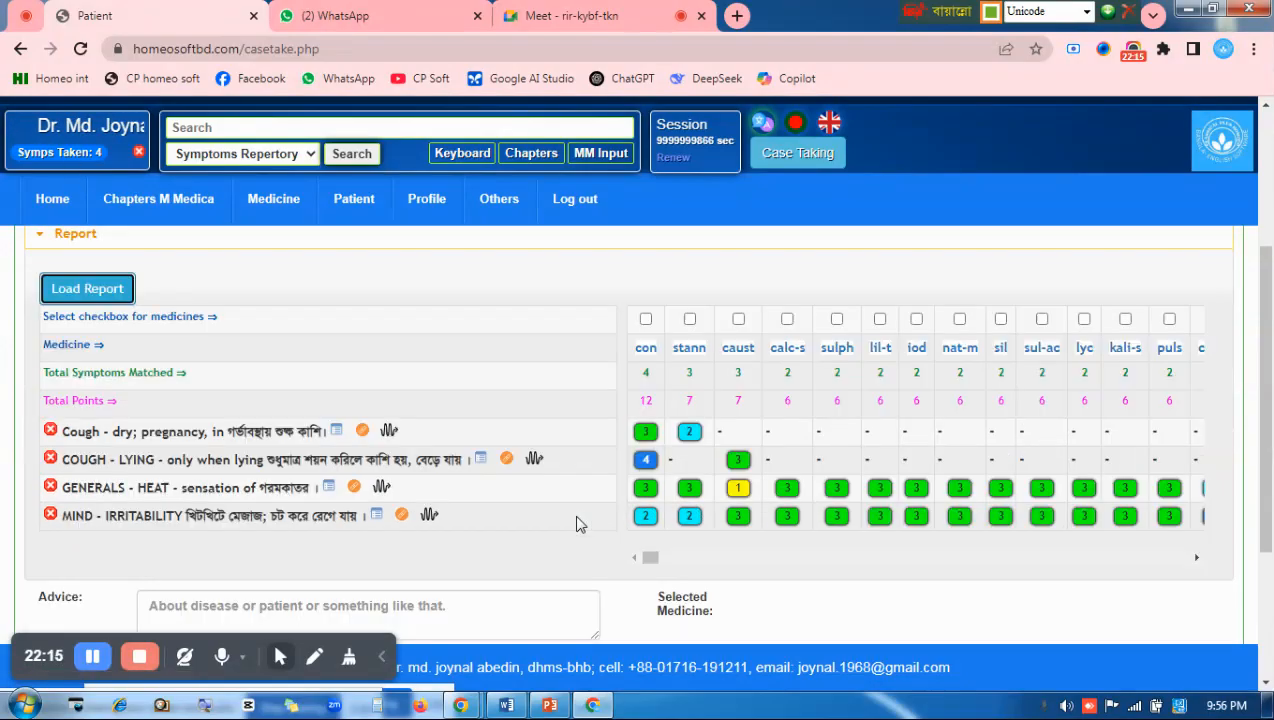
left_click(646, 320)
Enter the dose indication "200 ৭ ডোজ প্রতিদিন সকালে খালি পেটে" for the selected medicine Conium Maculatum
scroll(600, 370, "down", 3)
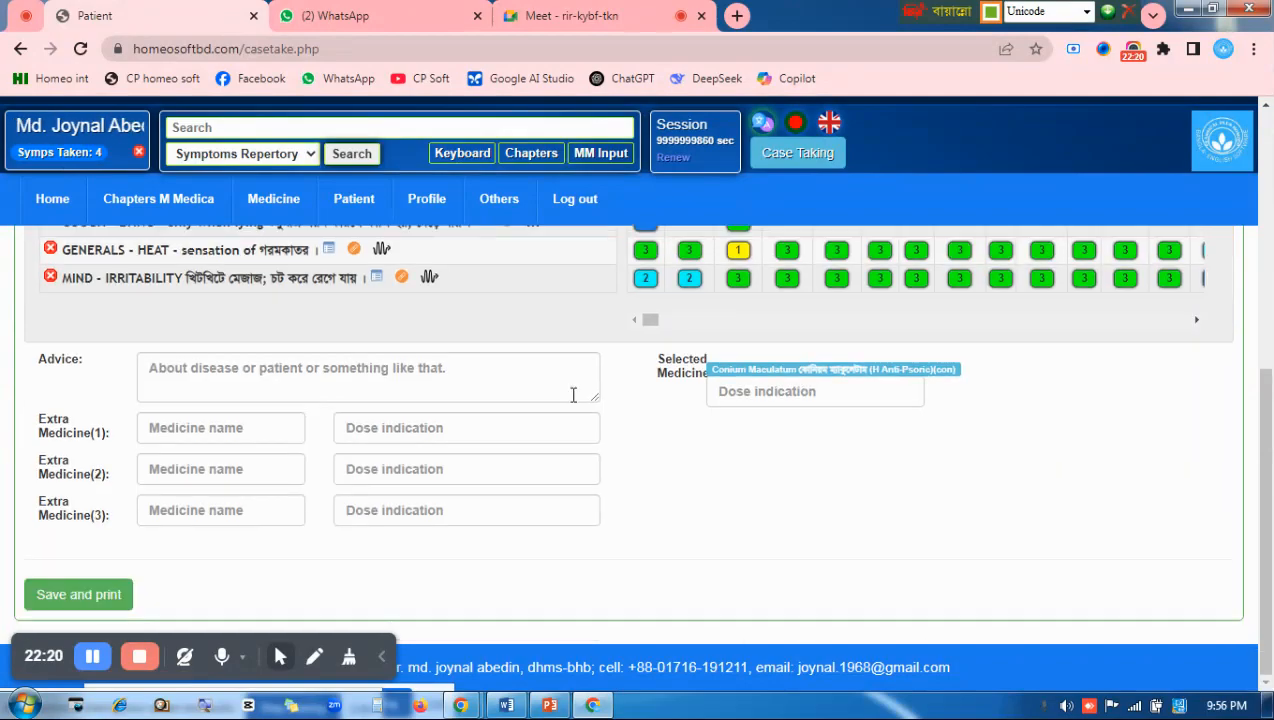
left_click(746, 393)
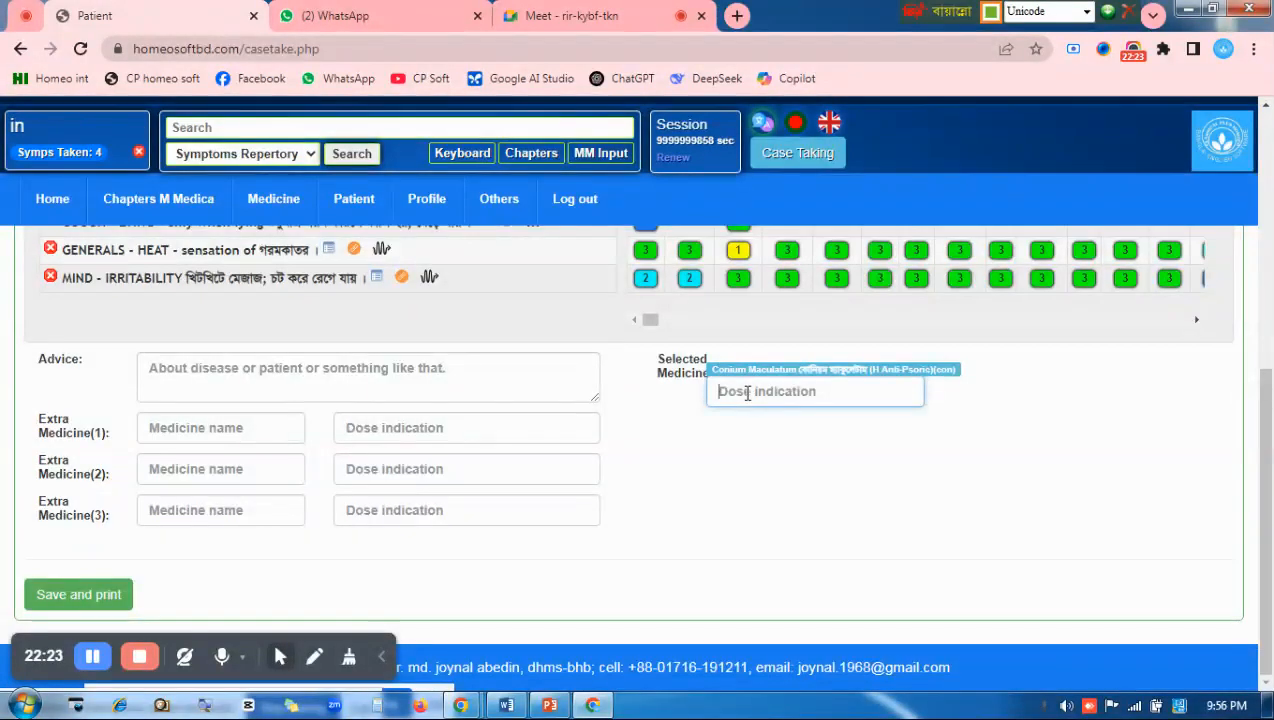
left_click(990, 14)
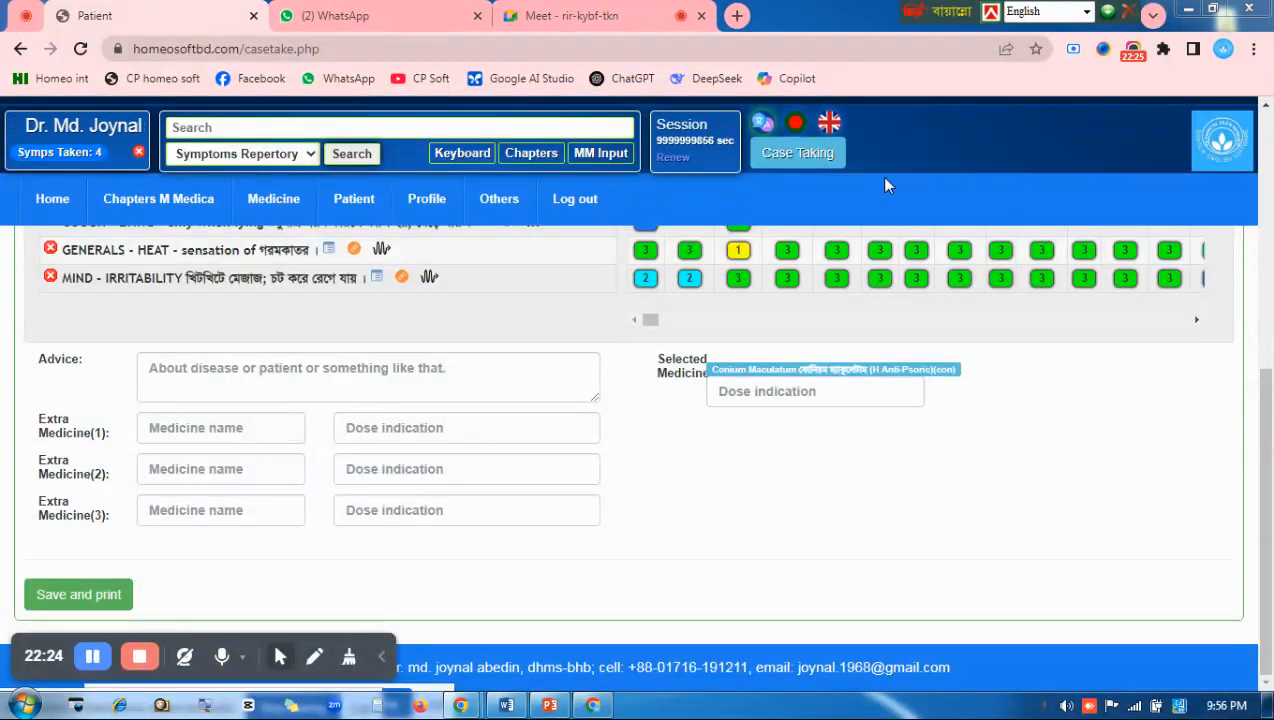
left_click(729, 390)
type("200 (")
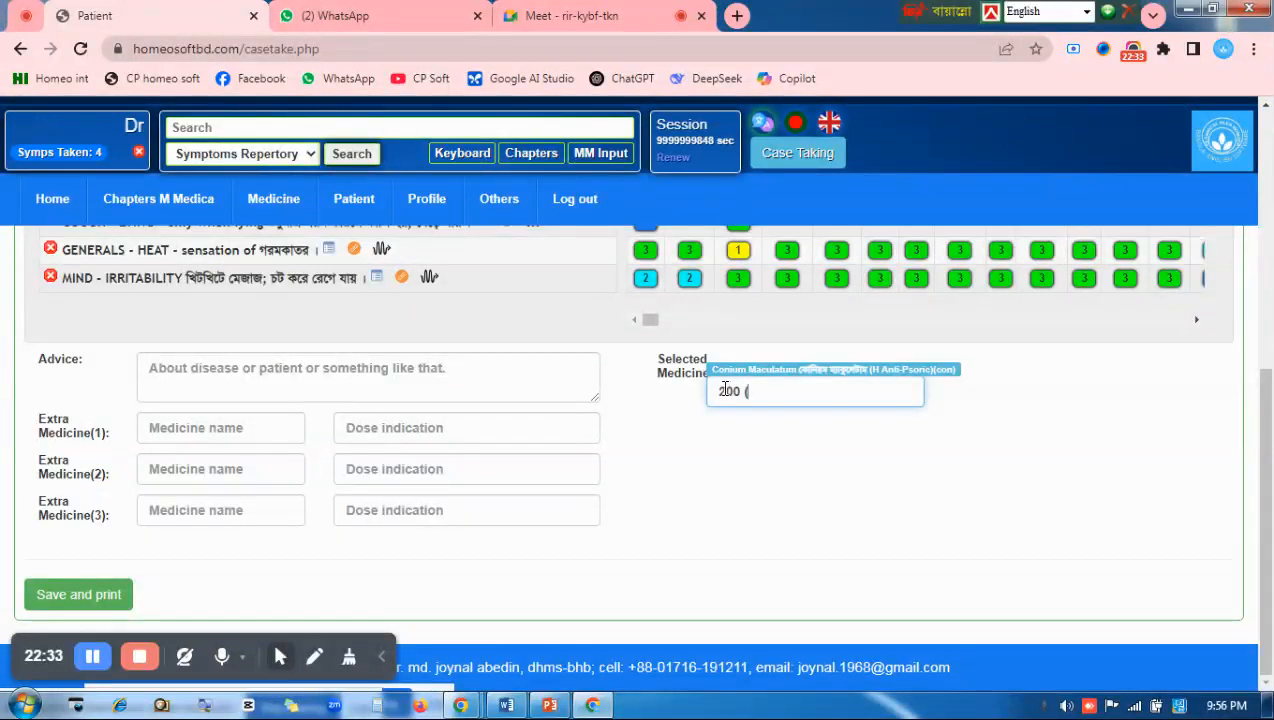
left_click(990, 13)
left_click(784, 396)
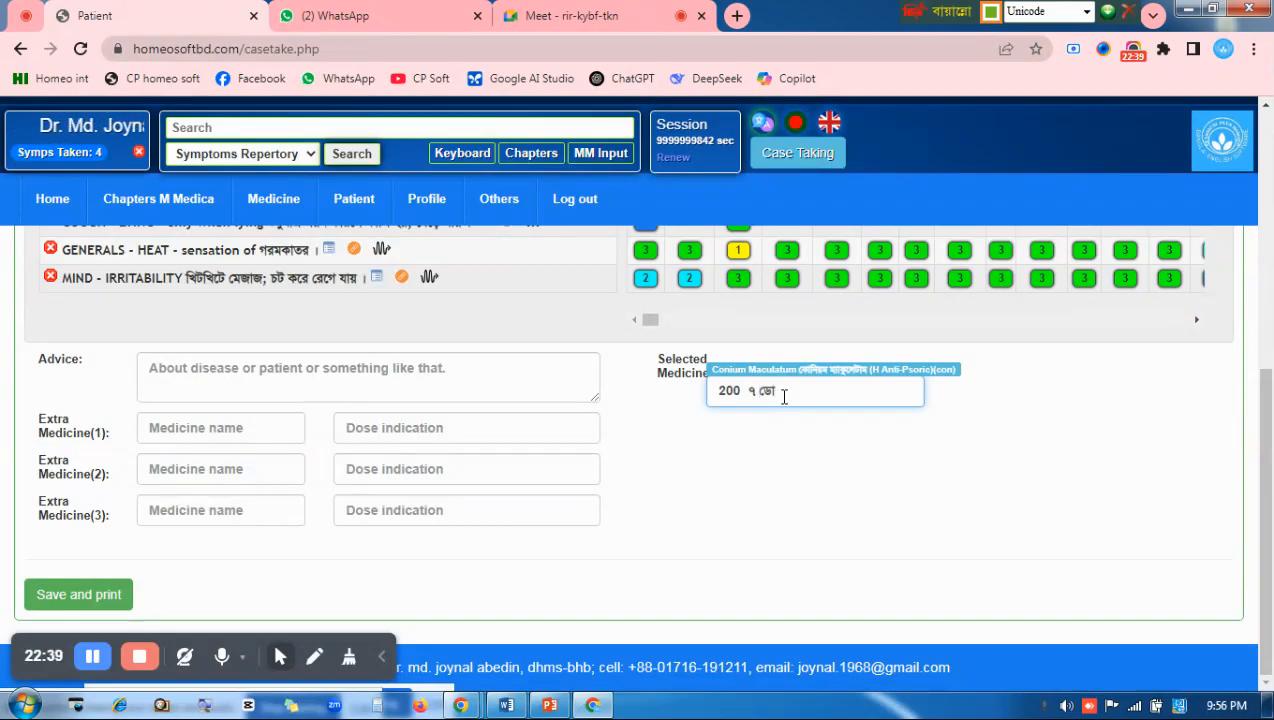
type("ডোজ-প্রতিদিন")
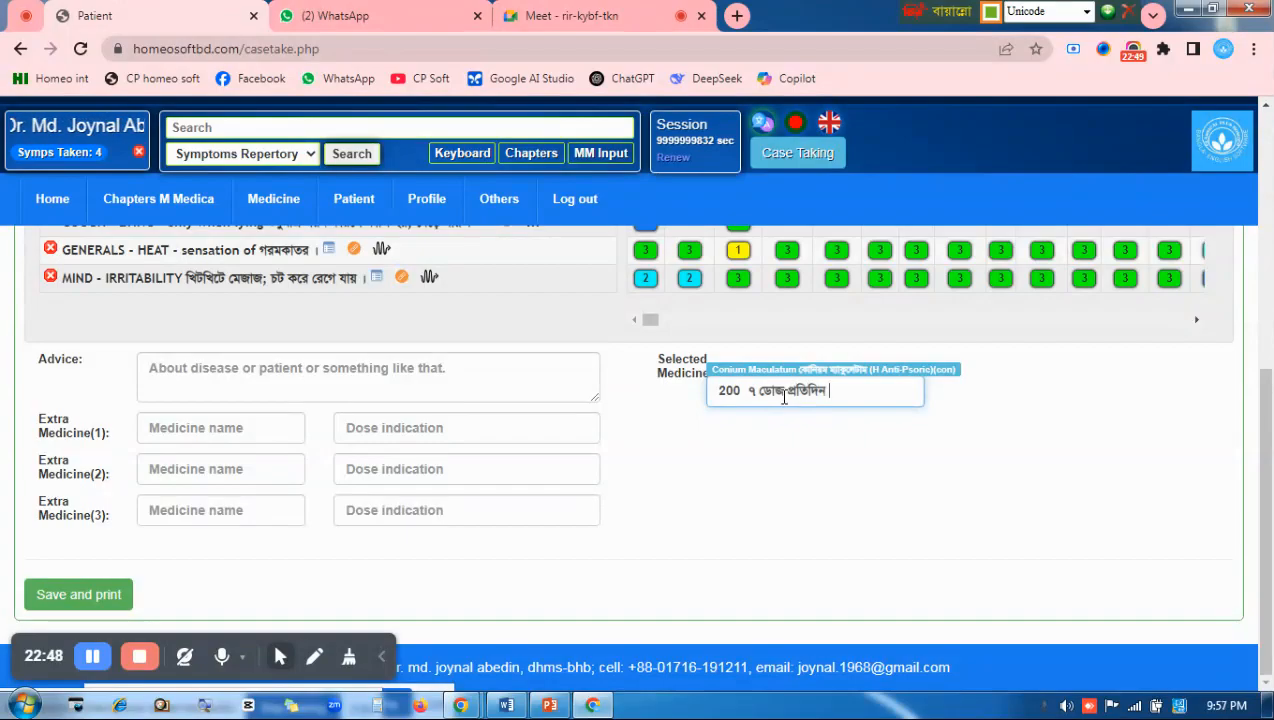
type("কালে খা")
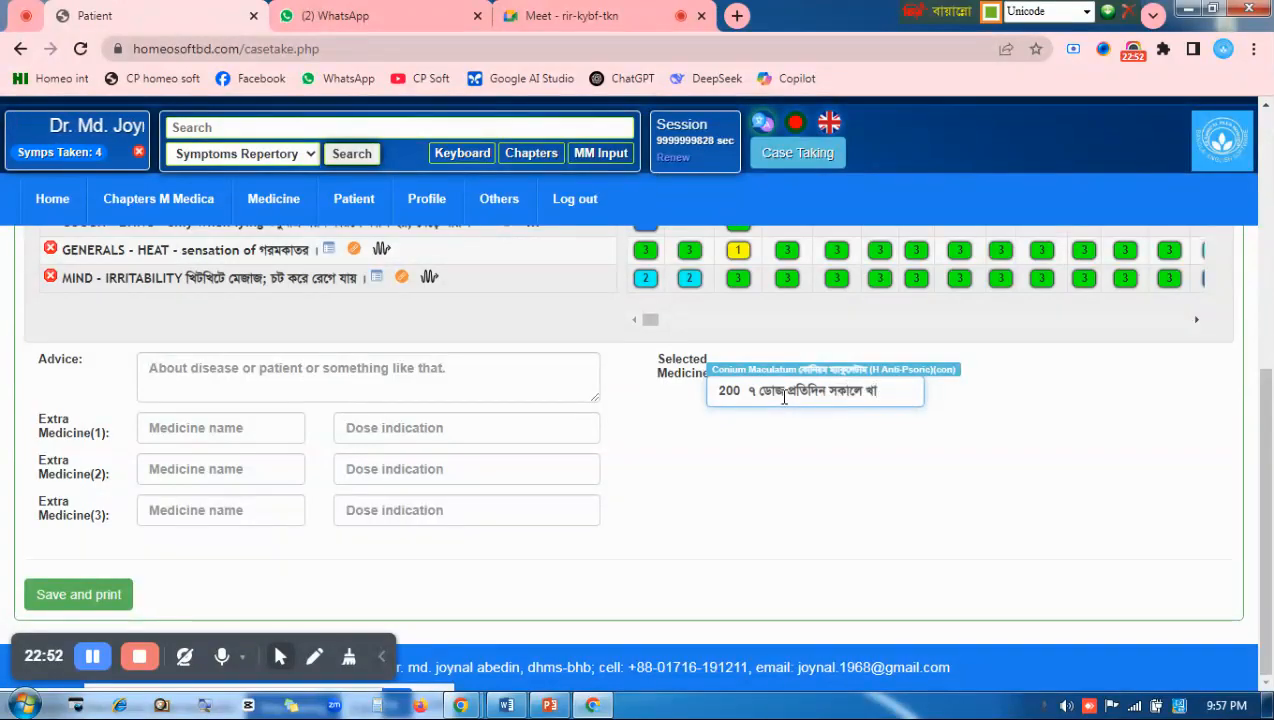
type("লি পেটে")
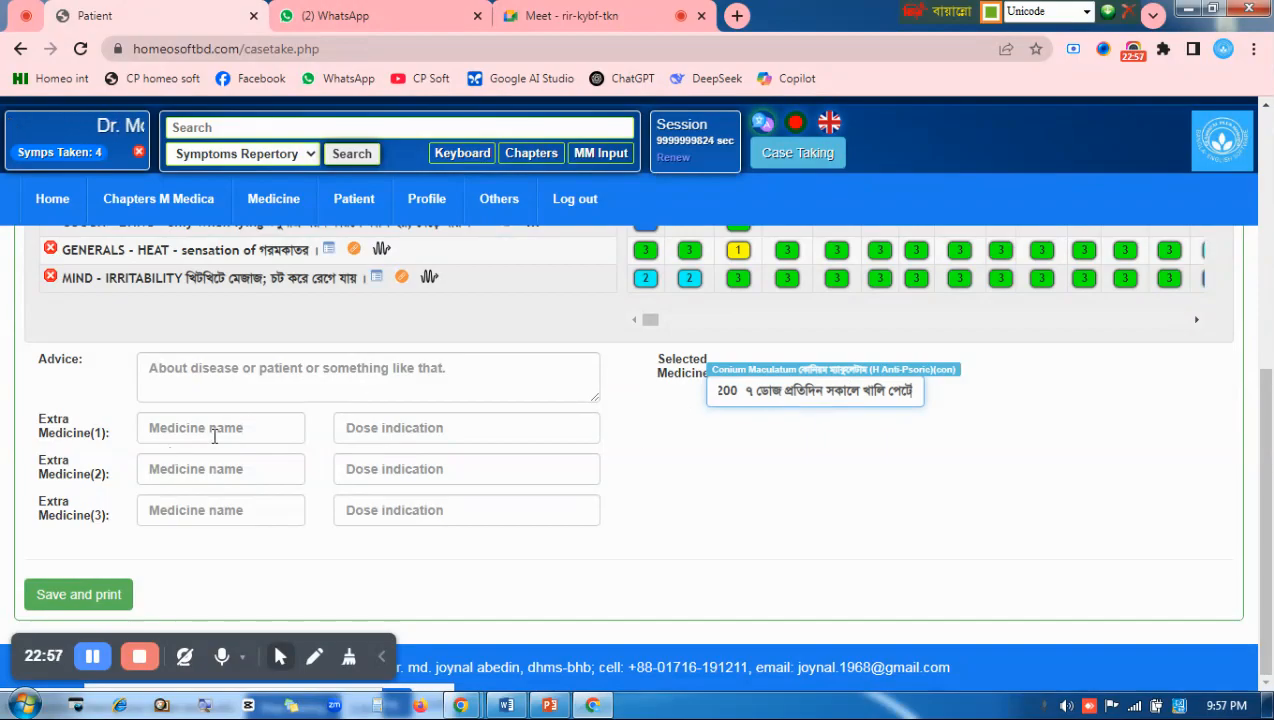
left_click(209, 371)
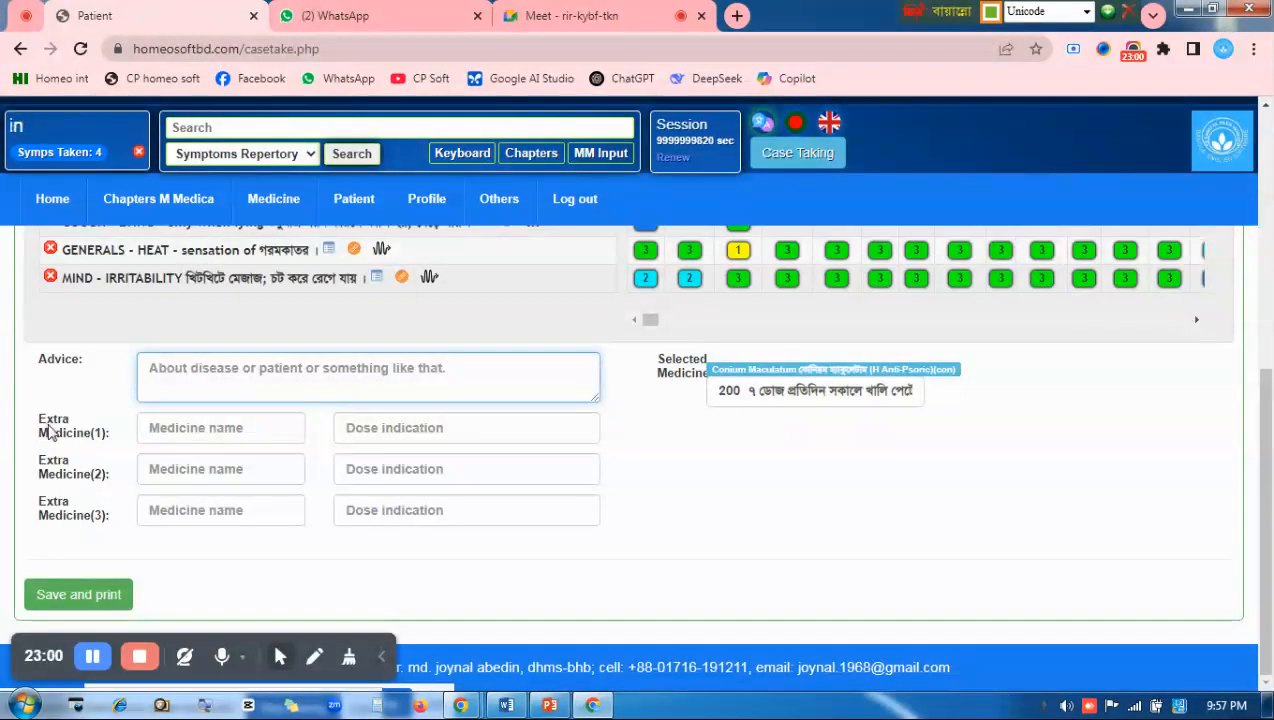
left_click(183, 431)
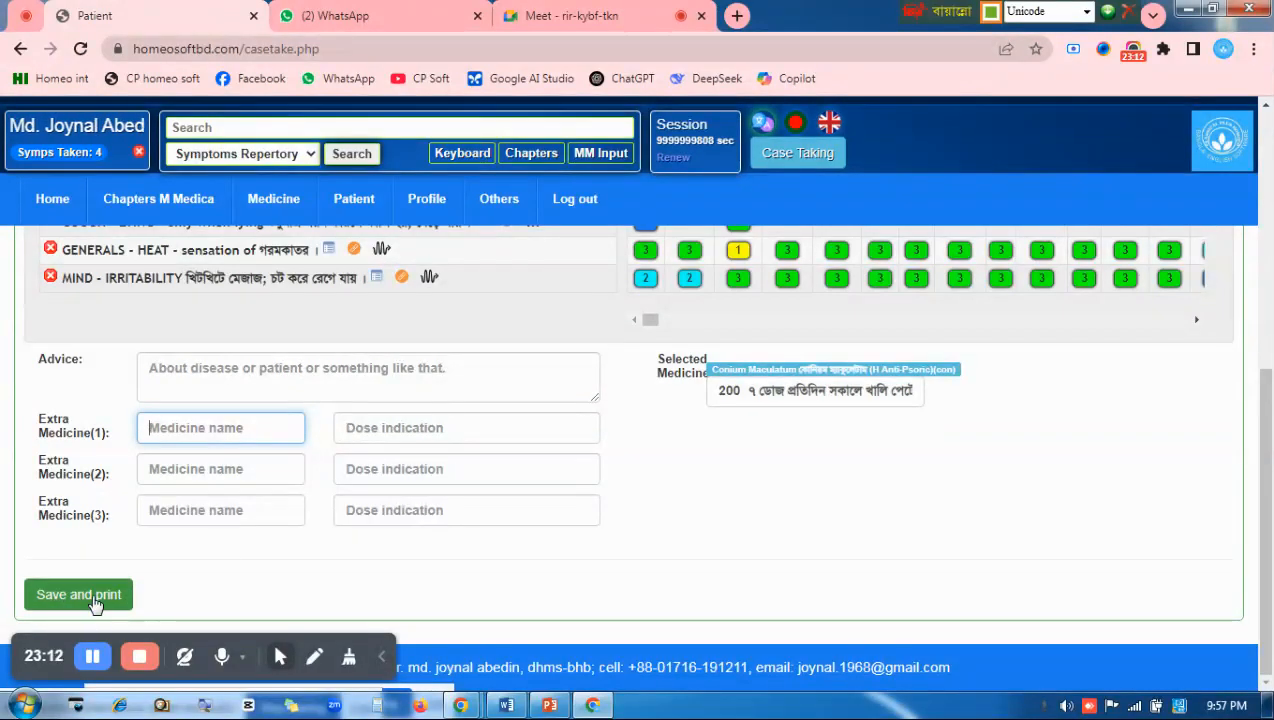
Minimize the browser and open the Patient16 PDF from the All desktop folder on the Windows desktop
left_click(1187, 10)
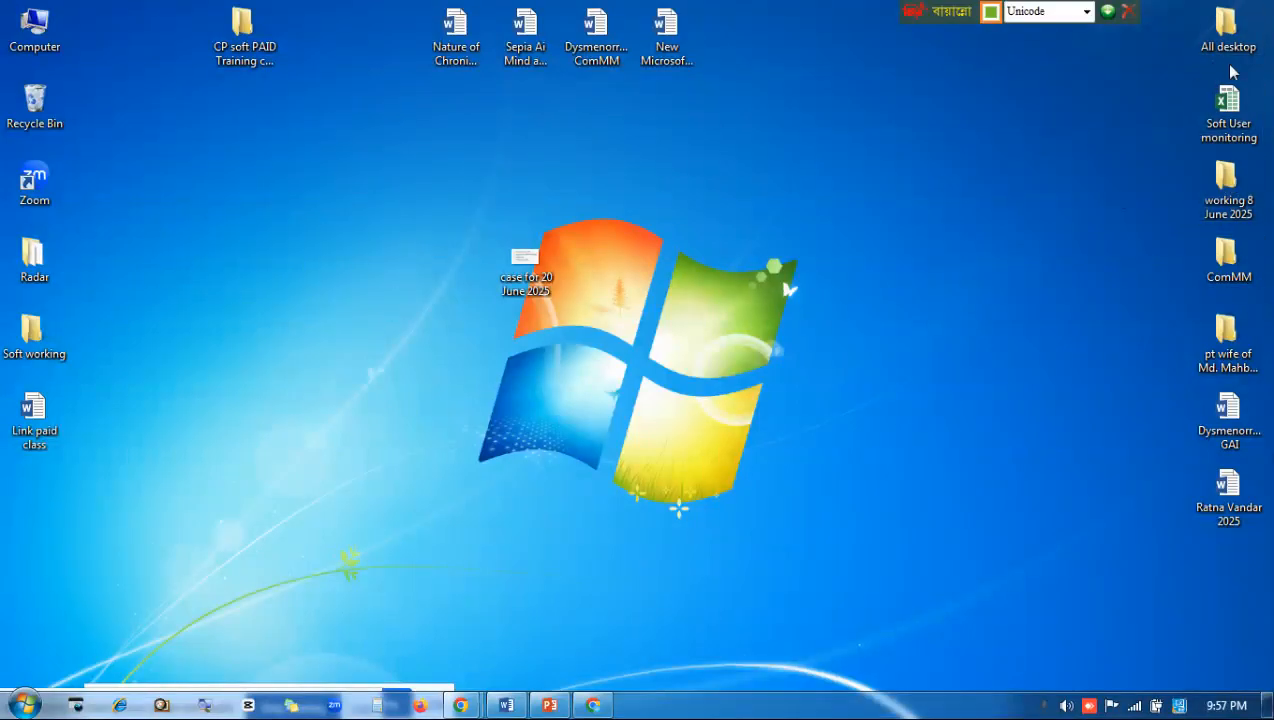
double_click(1228, 28)
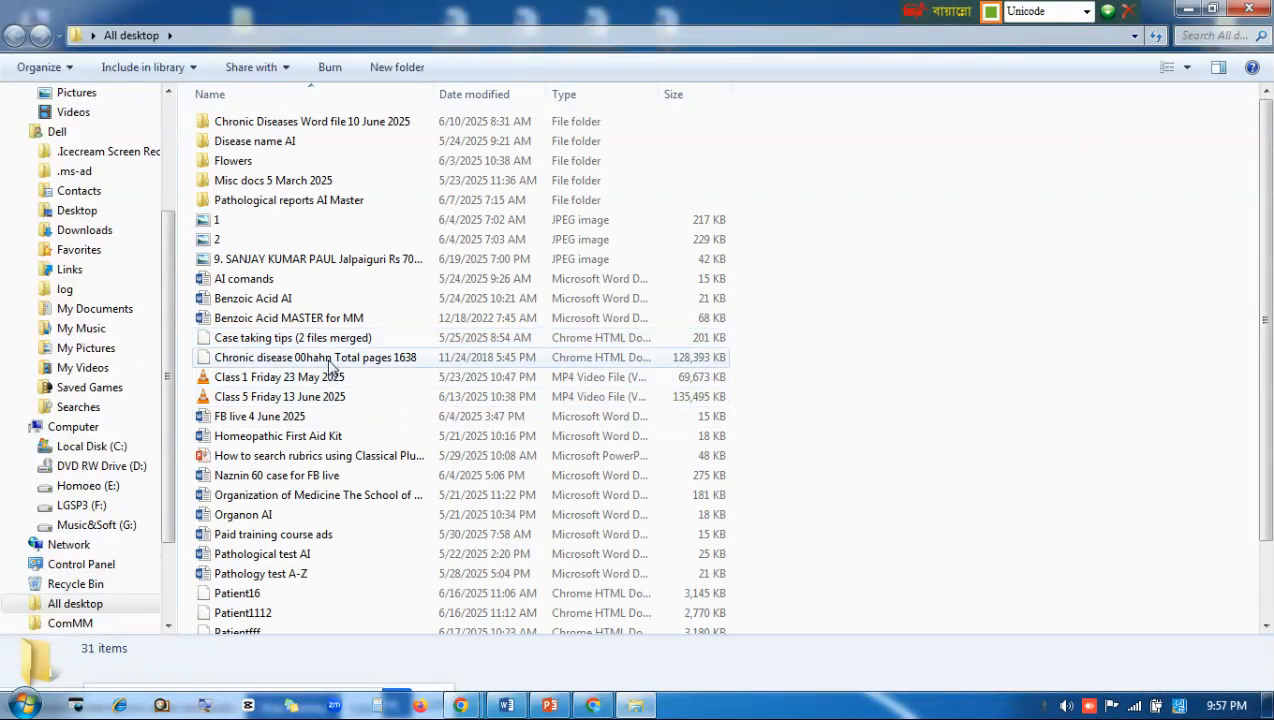
scroll(333, 370, "down", 2)
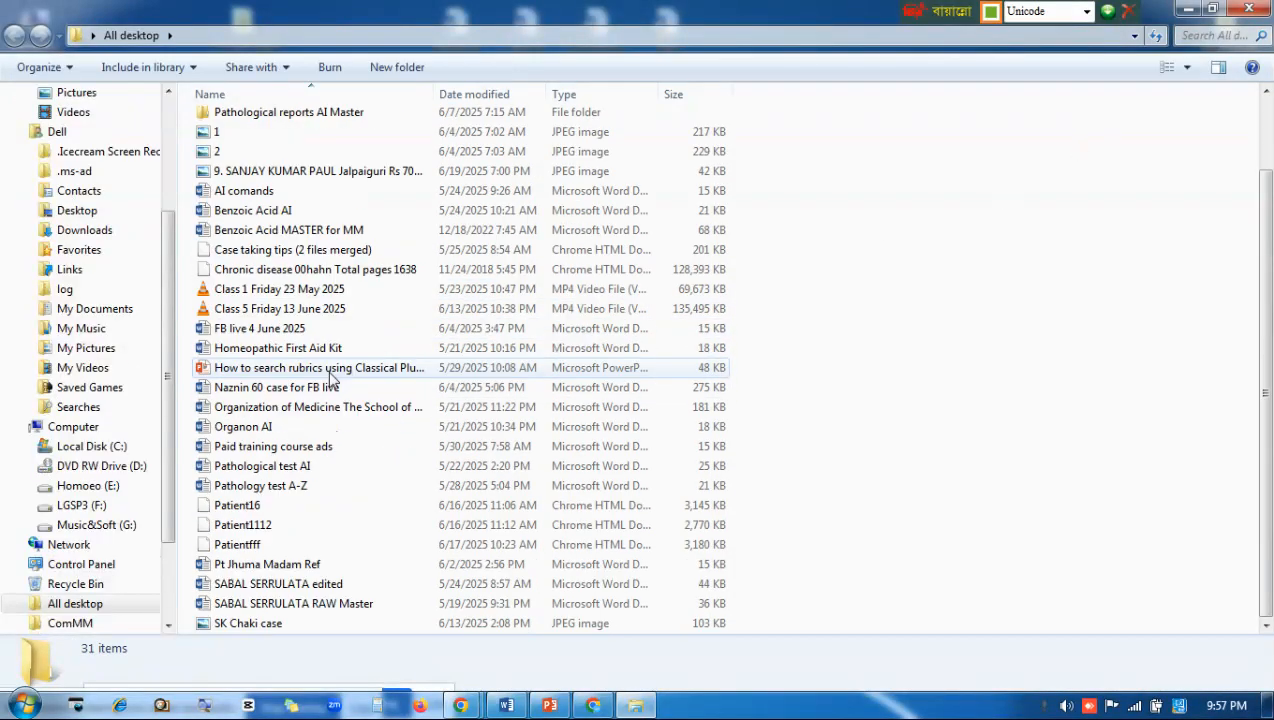
double_click(243, 507)
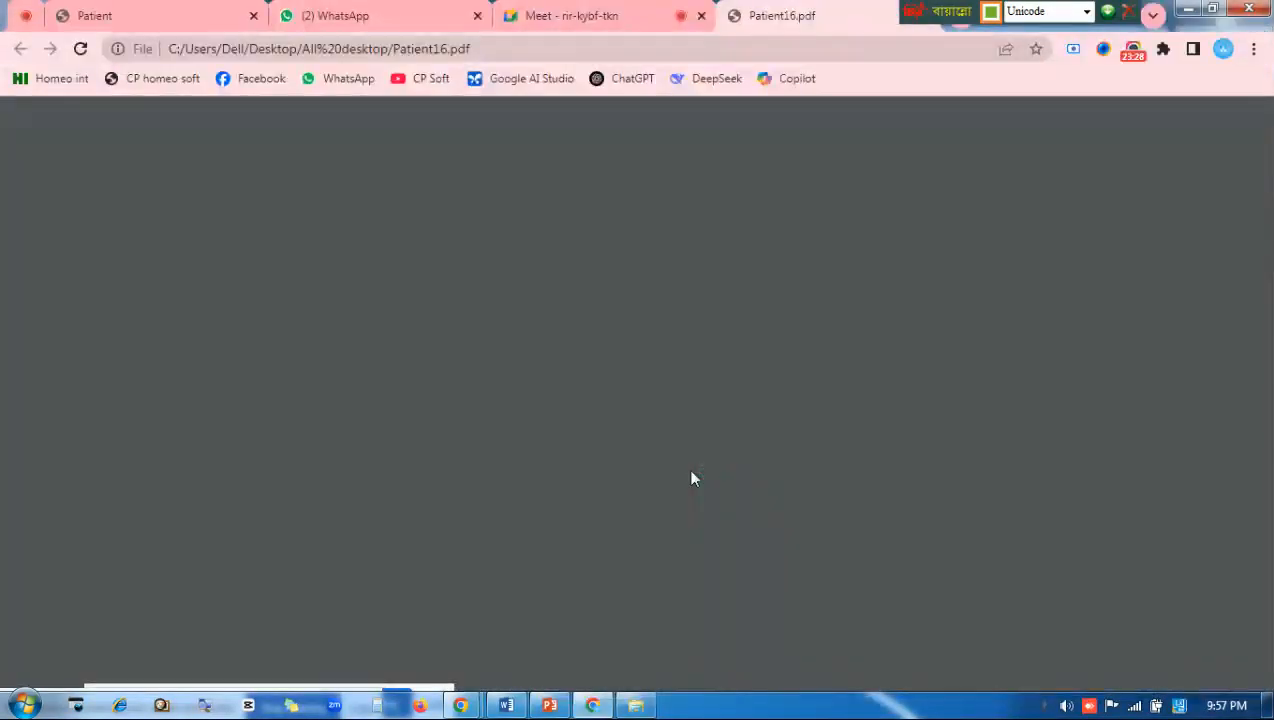